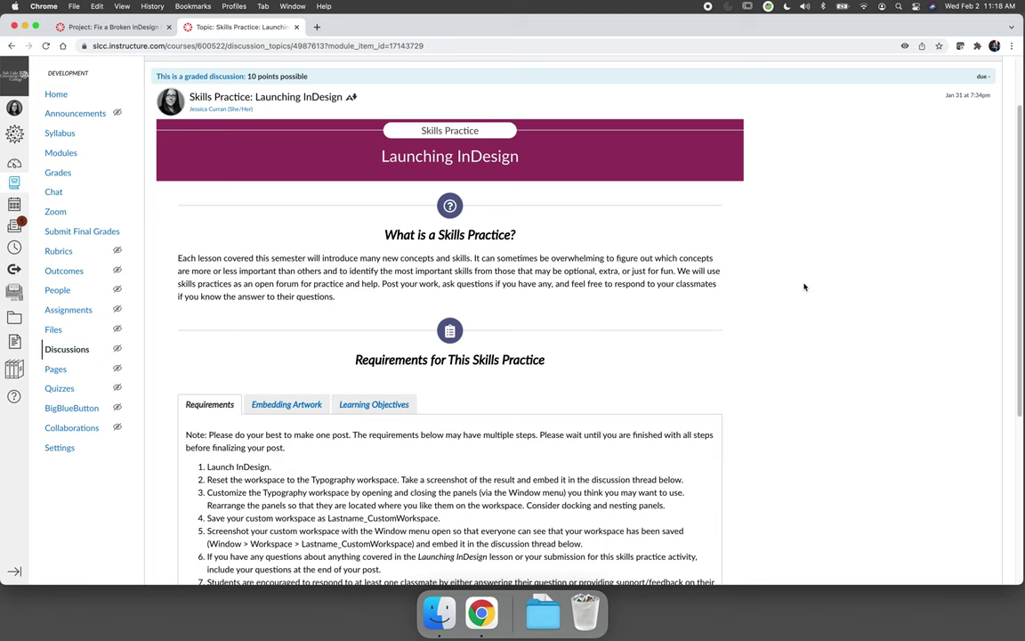
Step: Open the ART 1200 Example folder in Downloads in Finder
left_click(439, 610)
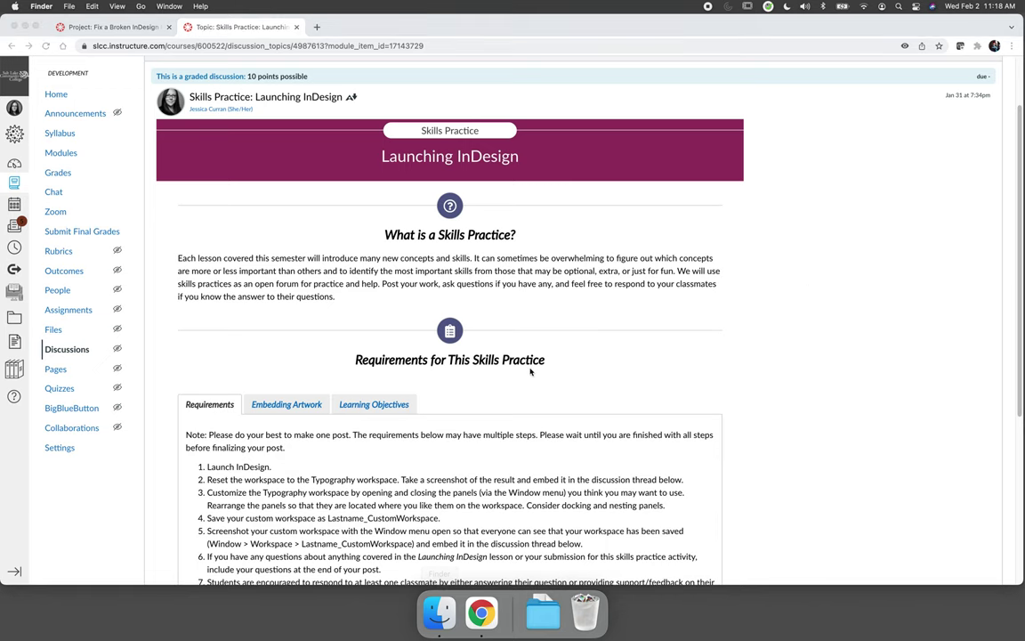
left_click(320, 192)
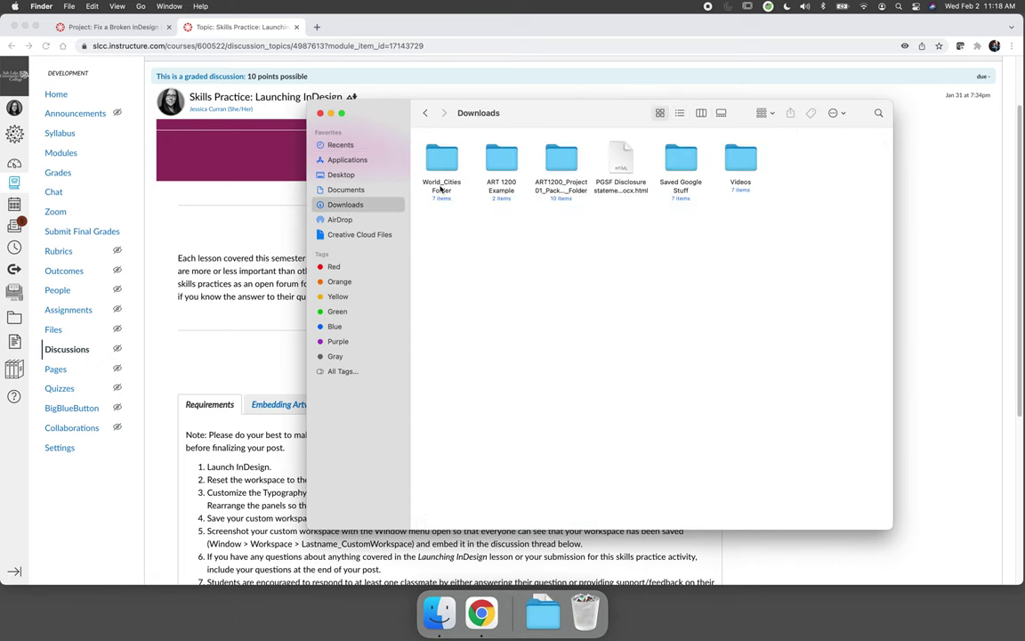
double_click(501, 160)
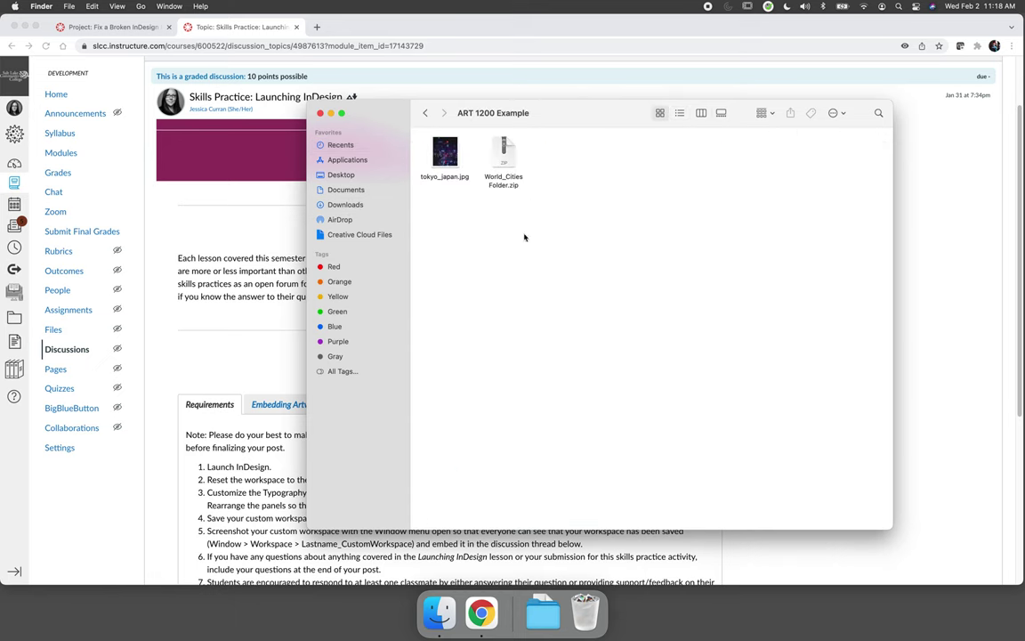
left_click(445, 160)
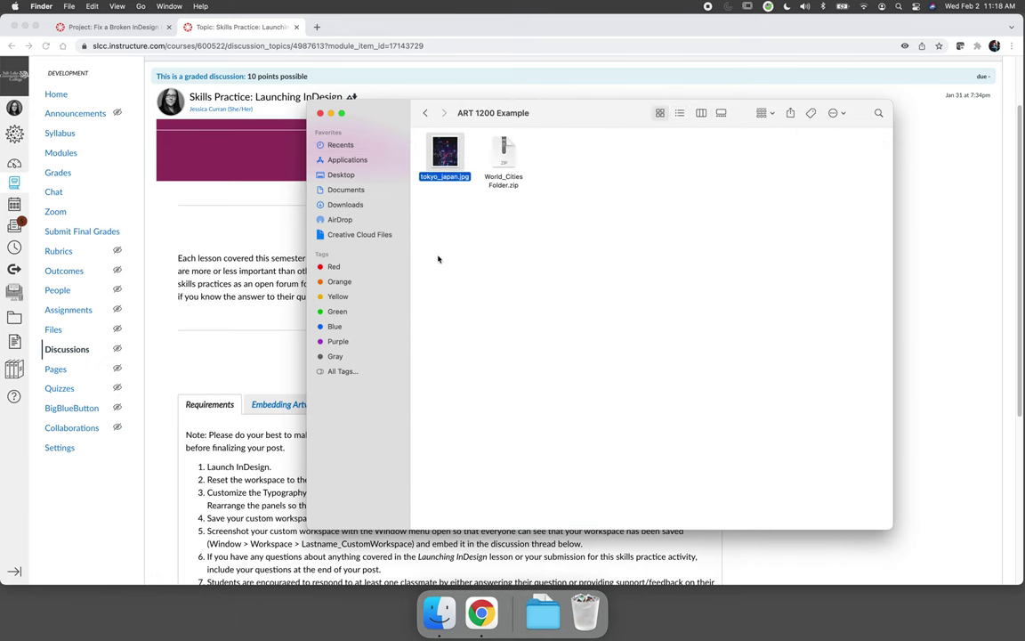
left_click(521, 197)
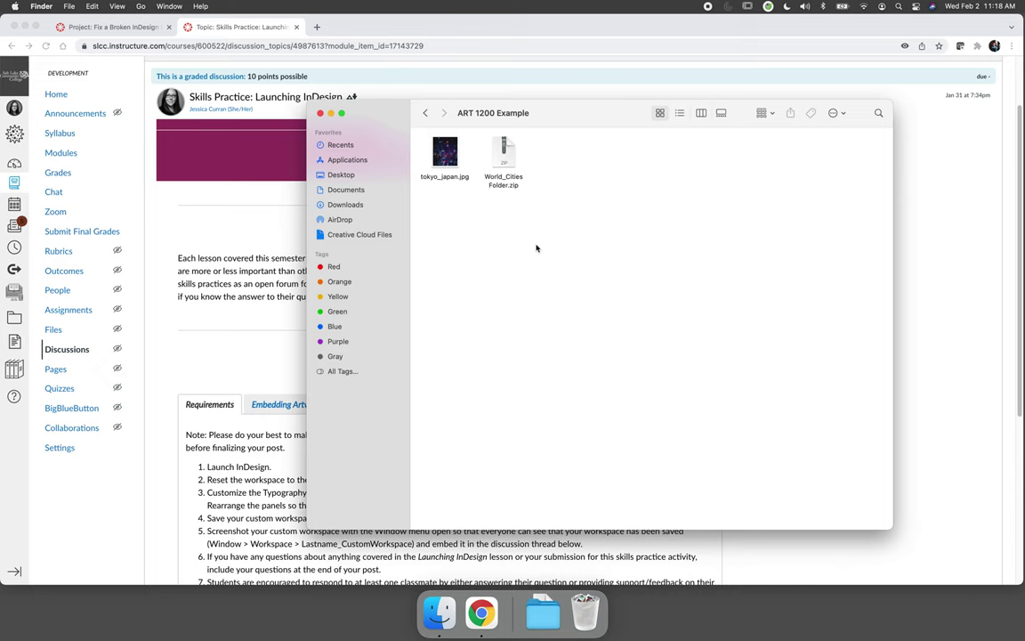
Step: Extract World_Cities Folder.zip and open the resulting World_Cities Folder
left_click(503, 155)
double_click(503, 155)
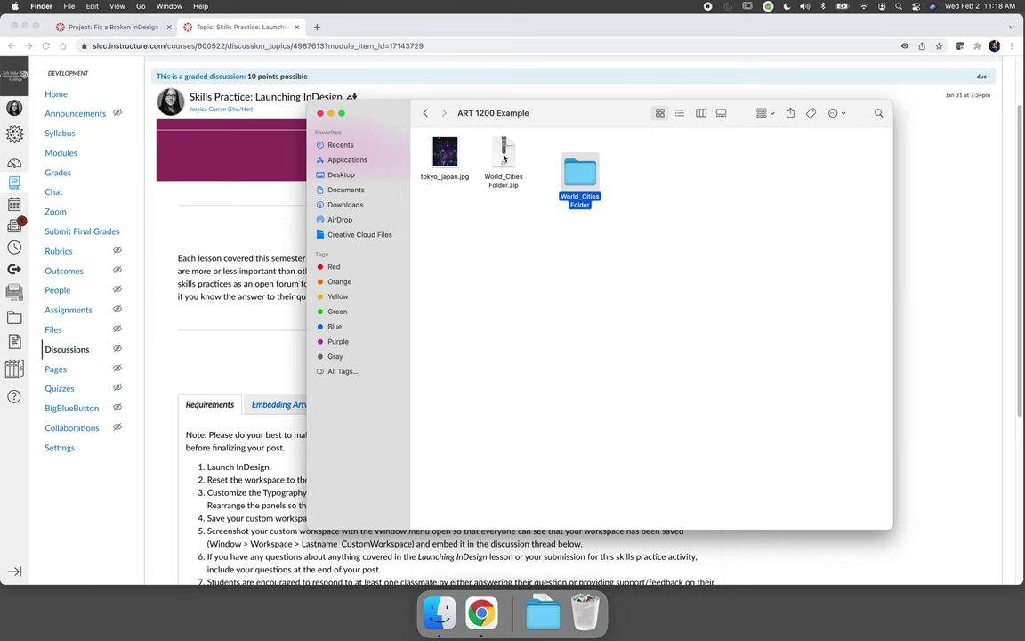
left_click(536, 220)
double_click(570, 176)
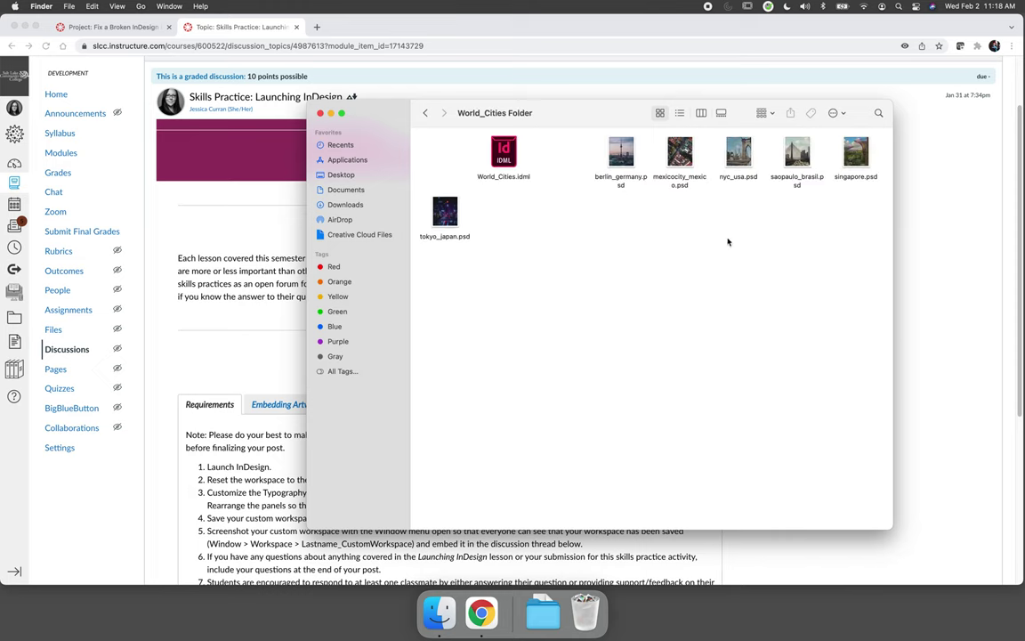
Step: Reopen World_Cities Folder and select the four city images from mexicocity to singapore
left_click(427, 115)
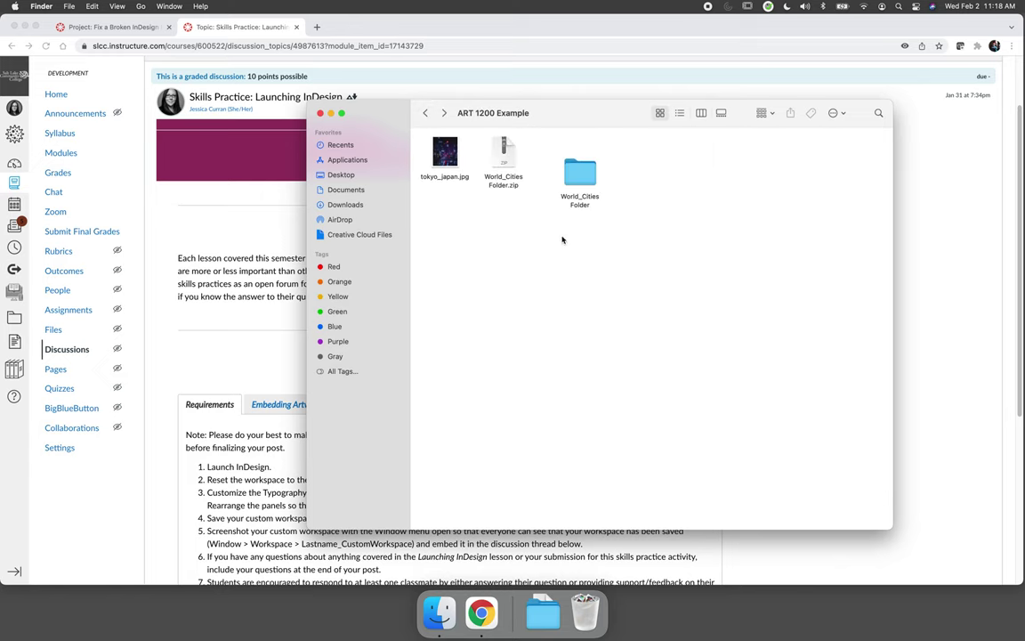
left_click(579, 180)
double_click(578, 179)
left_click_drag(856, 197, 679, 153)
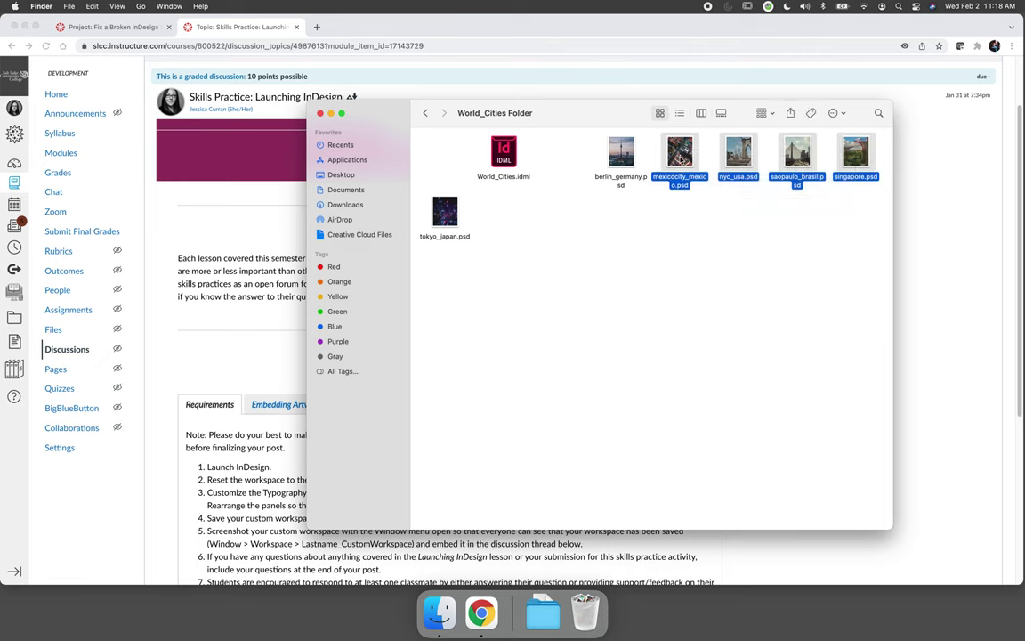
Step: Compress the four selected PSDs into Archive.zip and move it lower in the folder
right_click(682, 155)
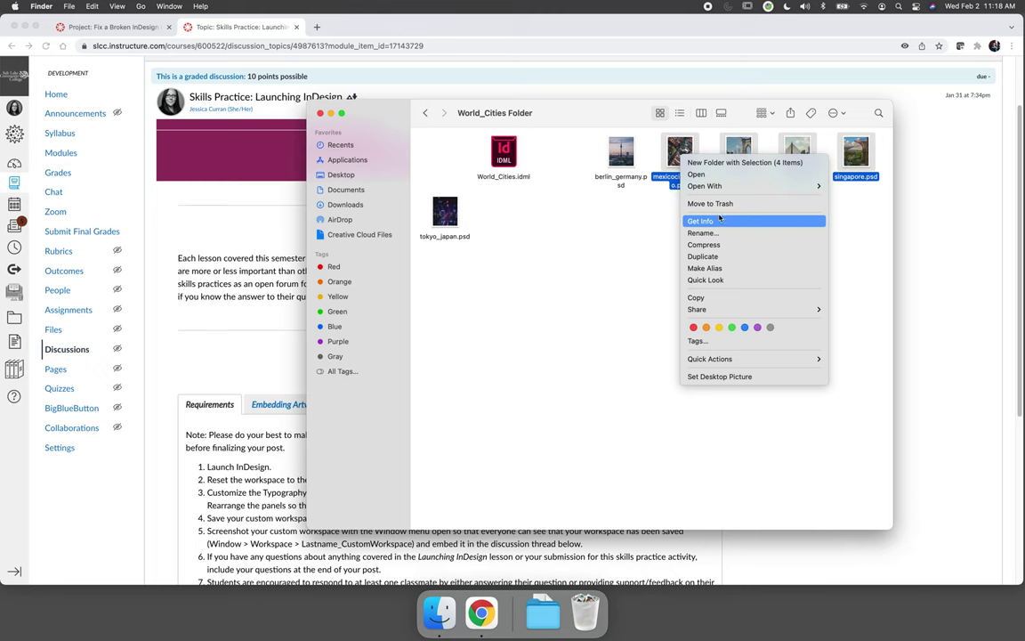
left_click(629, 277)
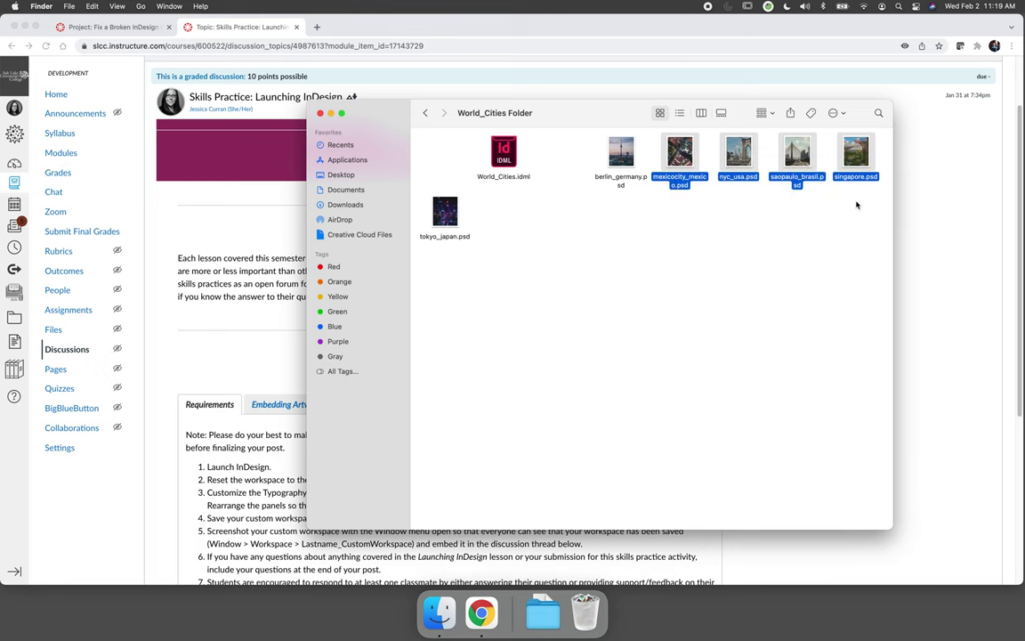
right_click(682, 156)
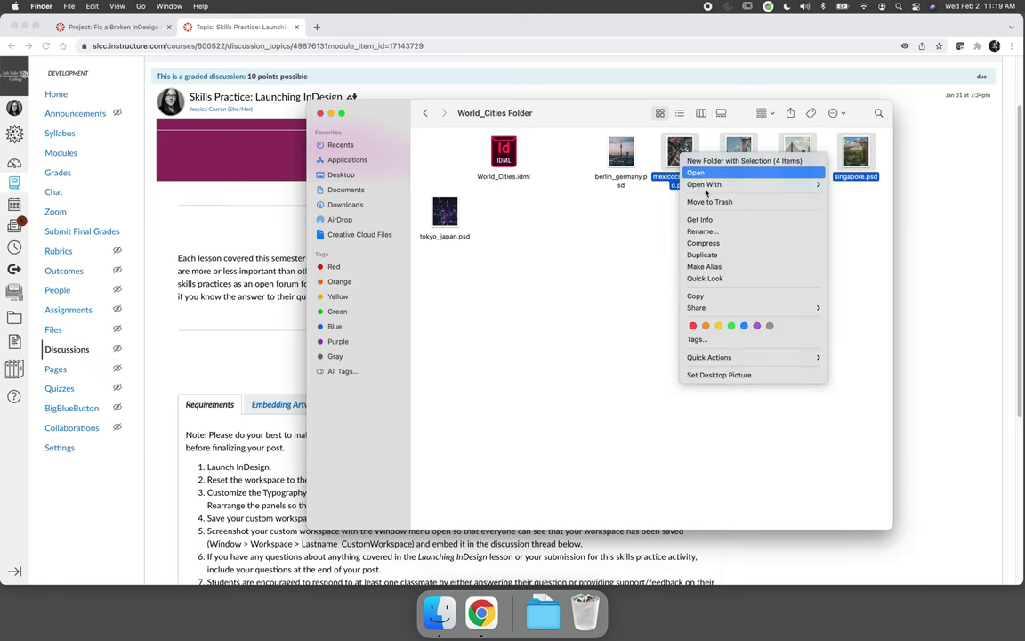
left_click(717, 248)
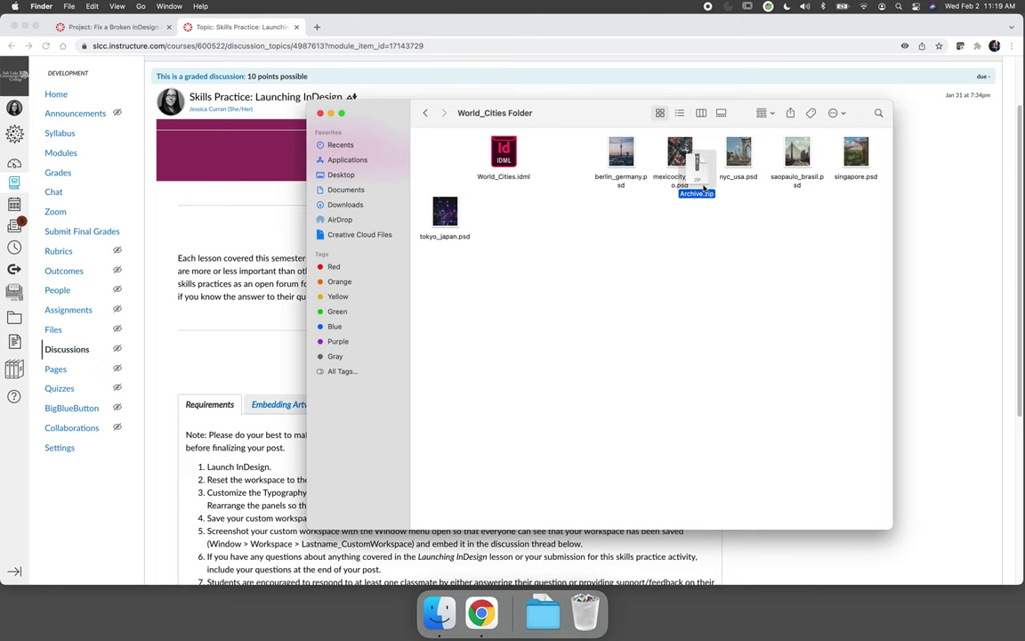
left_click_drag(696, 165, 688, 240)
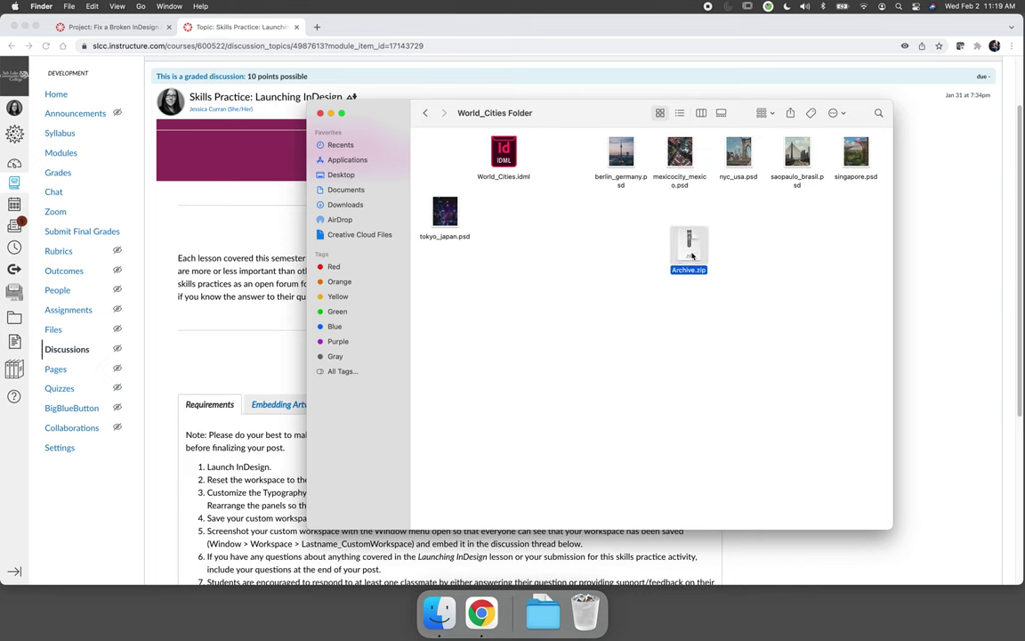
left_click_drag(689, 240, 587, 608)
Step: Rename World_Cities Folder to 'Example', then compress it to produce Example.zip
left_click(426, 112)
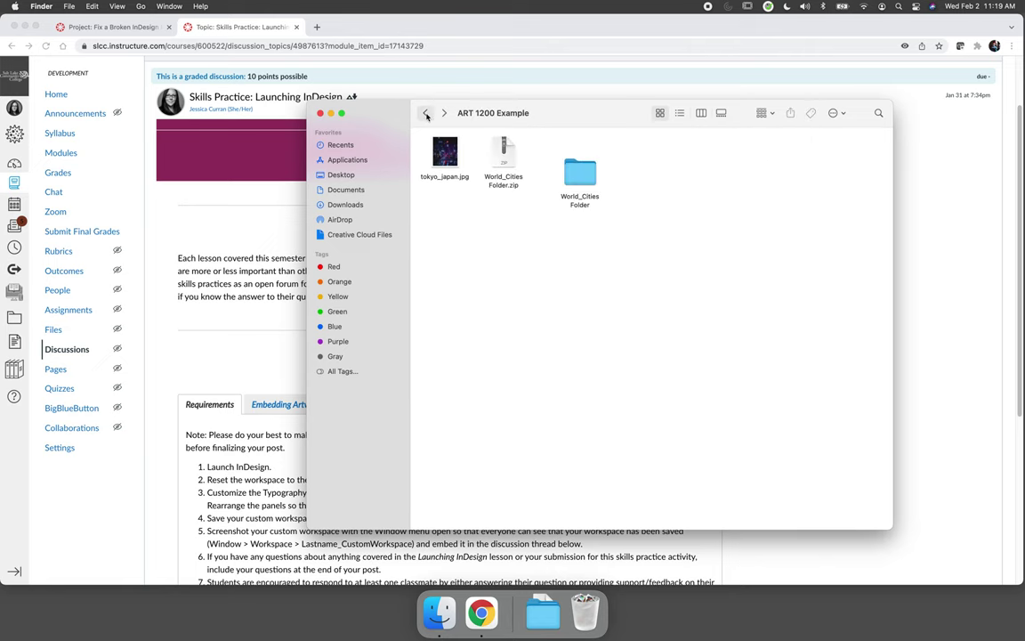
left_click(588, 198)
left_click(580, 204)
type("Example")
key("Return")
right_click(580, 176)
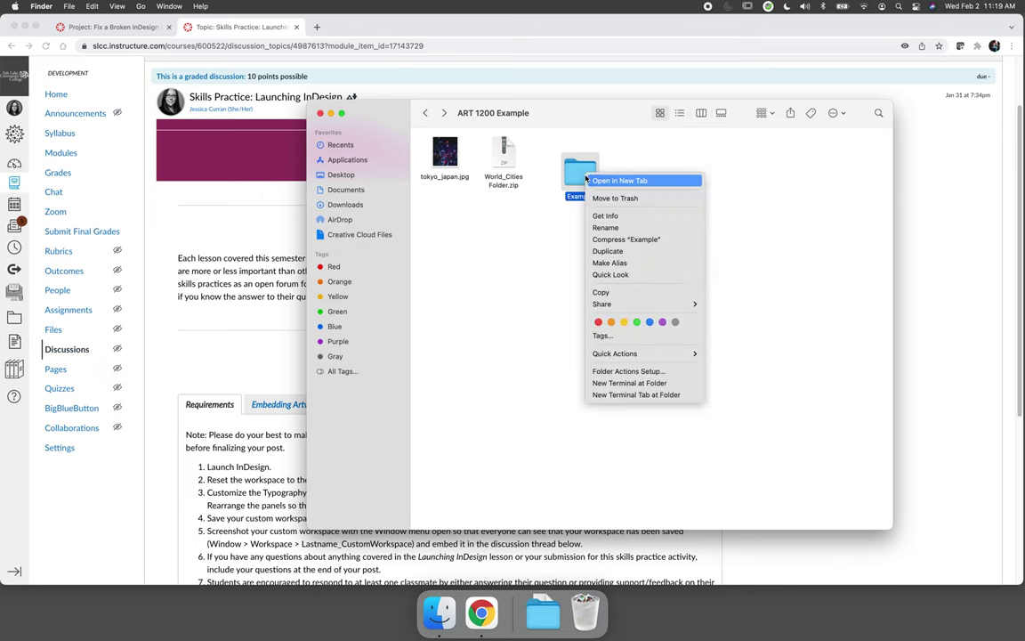
left_click(646, 241)
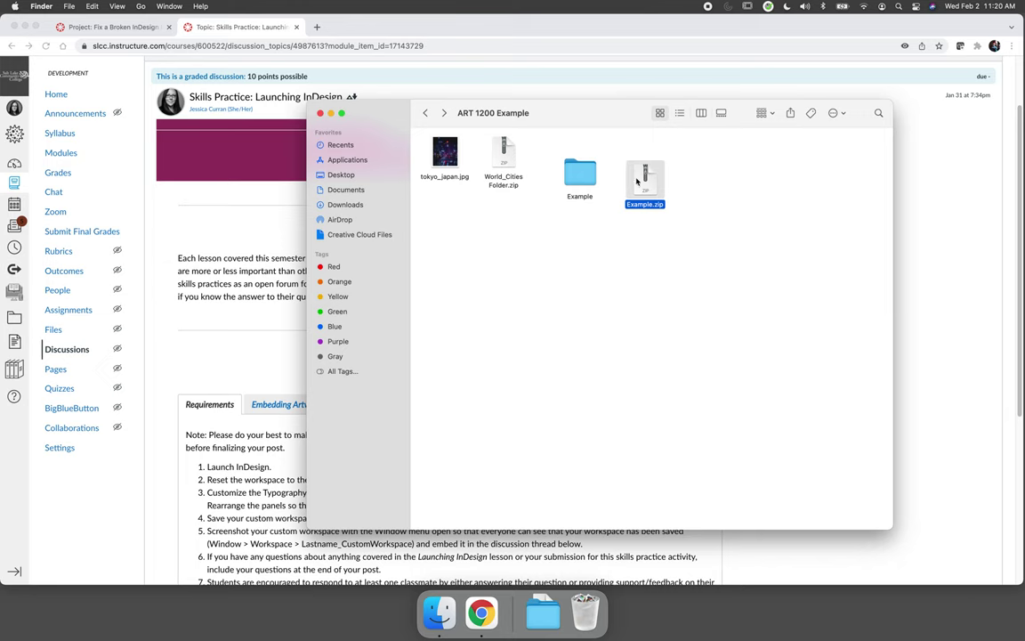
Step: Trash the Example folder, its re-extracted copy, and Example.zip
left_click_drag(582, 175, 589, 615)
left_click_drag(647, 197, 587, 187)
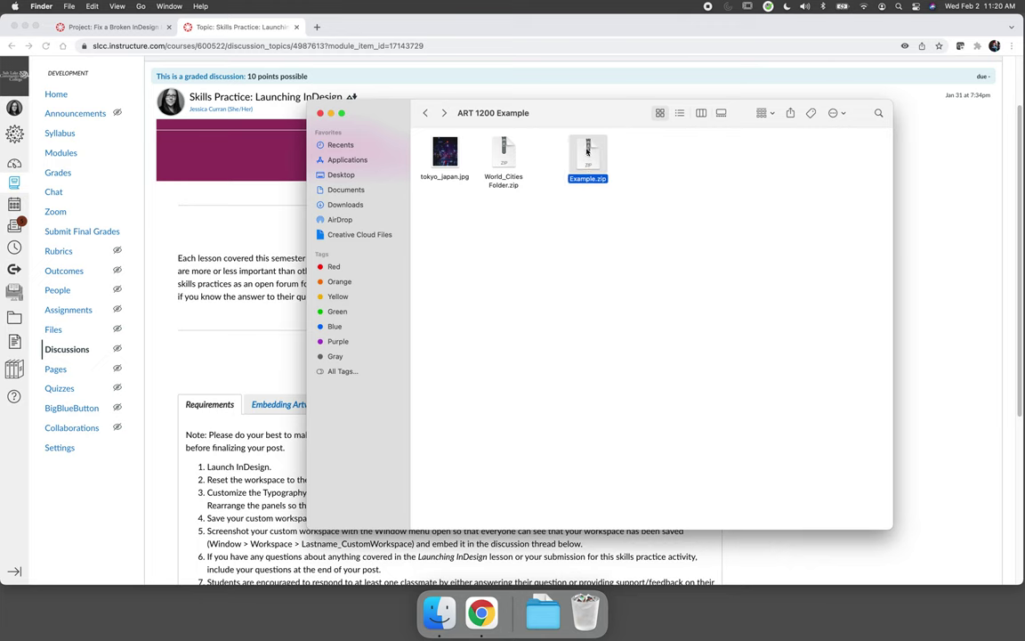
double_click(587, 152)
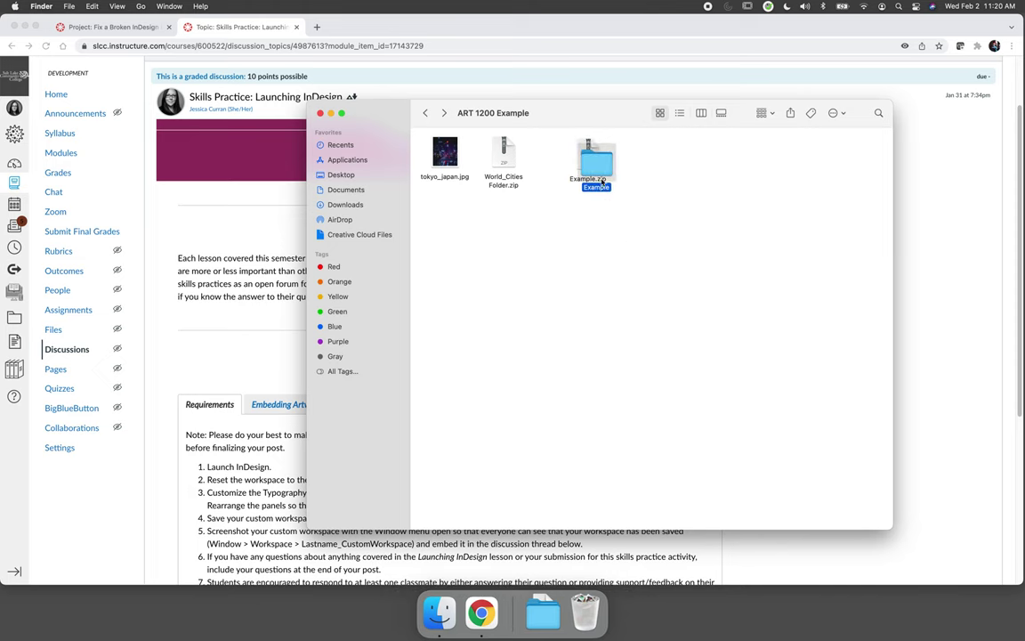
left_click_drag(645, 176, 539, 607)
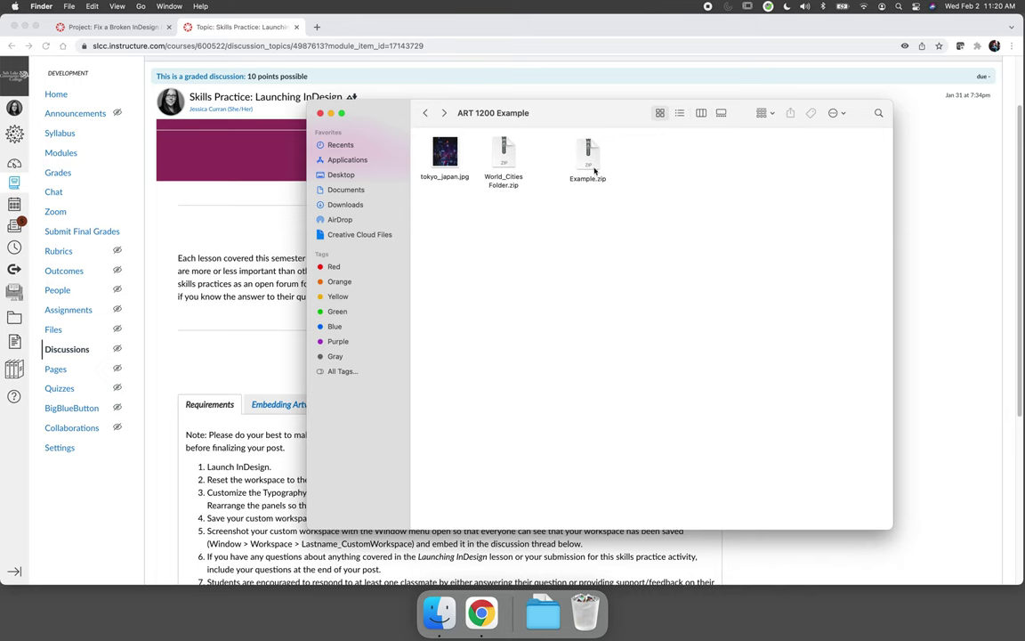
left_click_drag(589, 157, 597, 614)
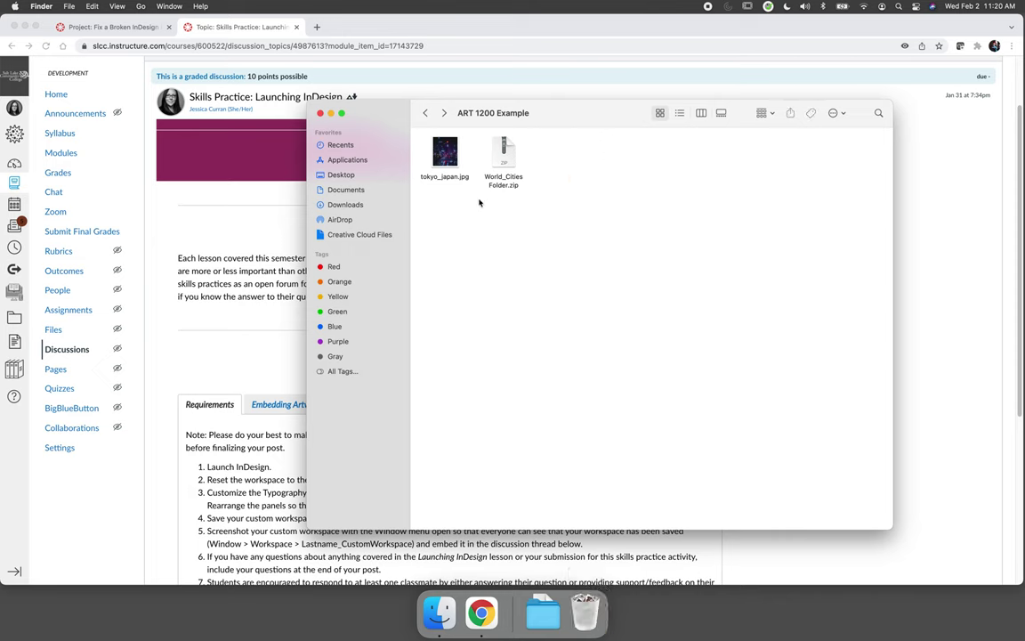
Step: Close the ART 1200 Example Finder window to return to the Canvas discussion
left_click(448, 156)
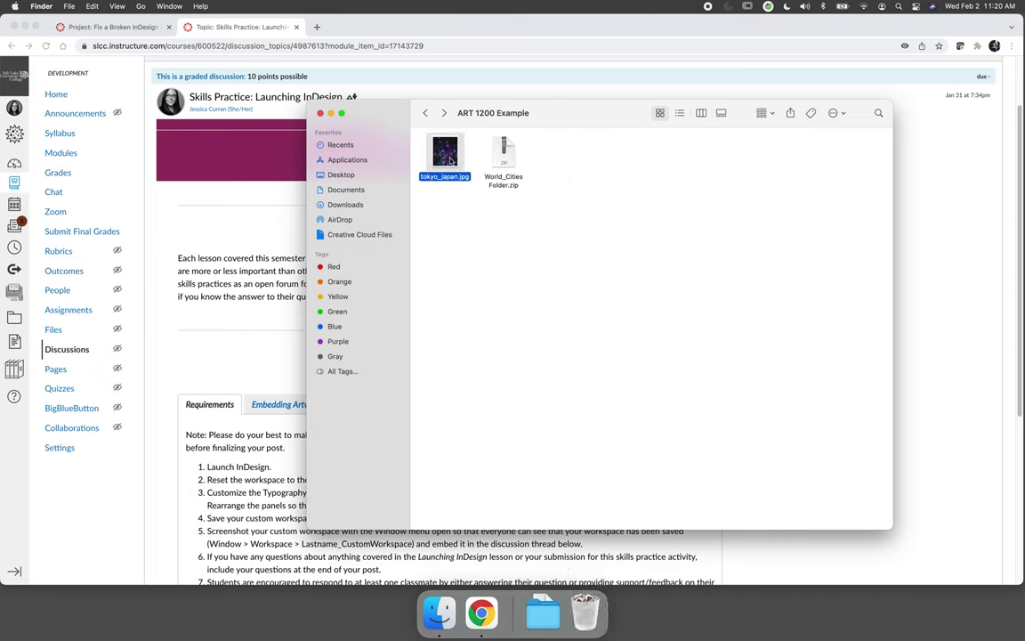
right_click(489, 226)
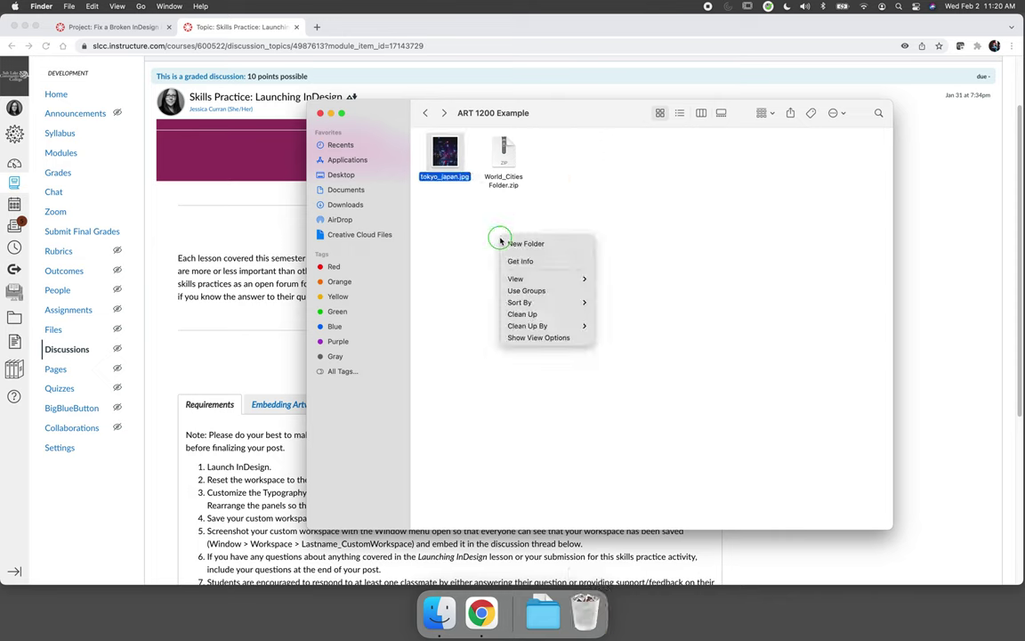
left_click(418, 216)
left_click(319, 113)
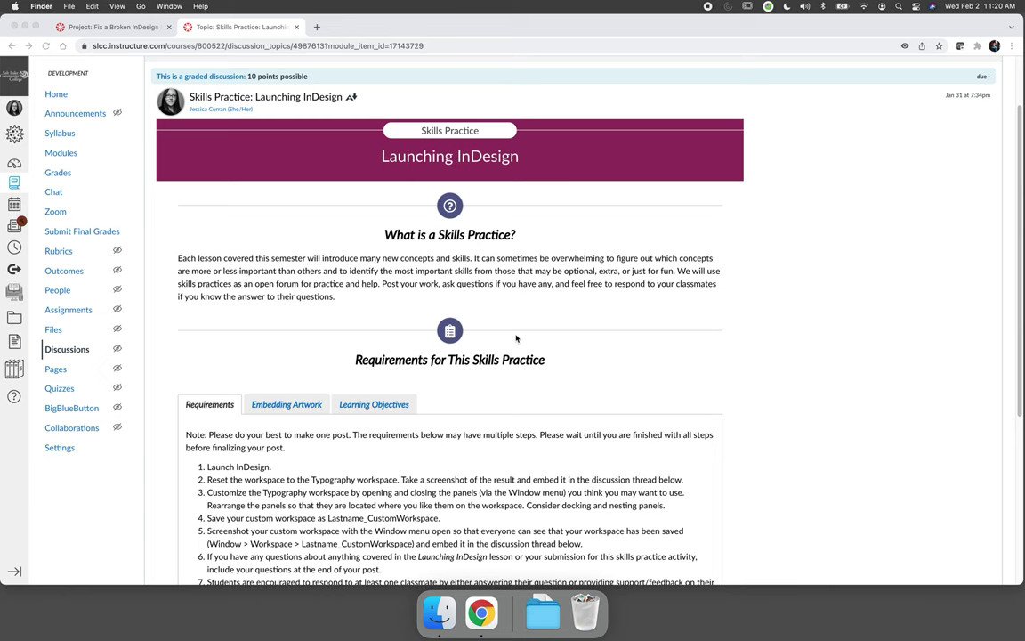
Step: Switch to the Fix a Broken InDesign Project tab and enter Student View
scroll(516, 338, "down", 3)
scroll(516, 338, "up", 2)
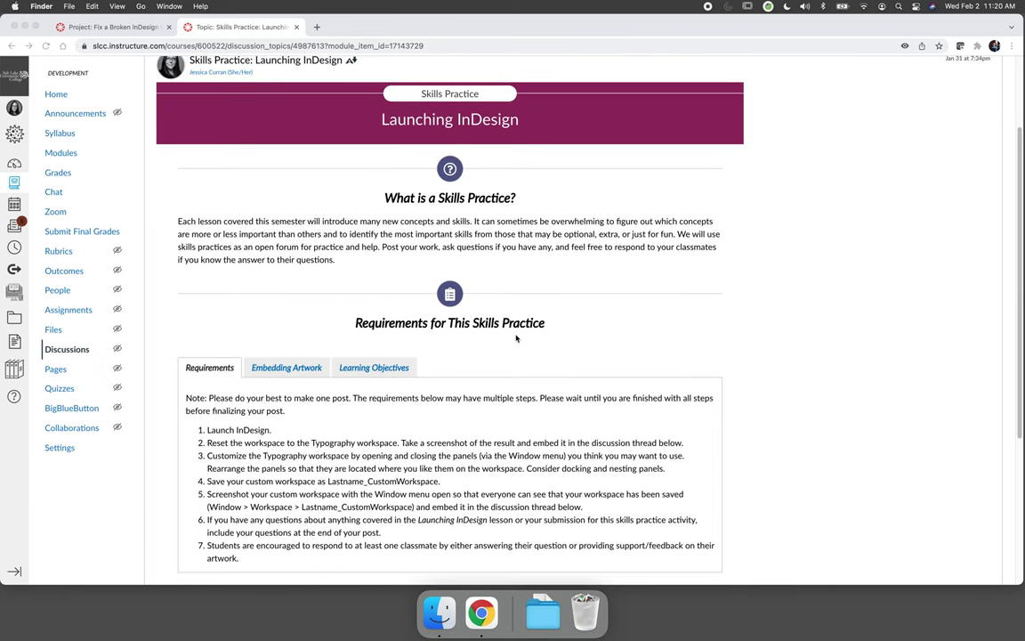
left_click(123, 28)
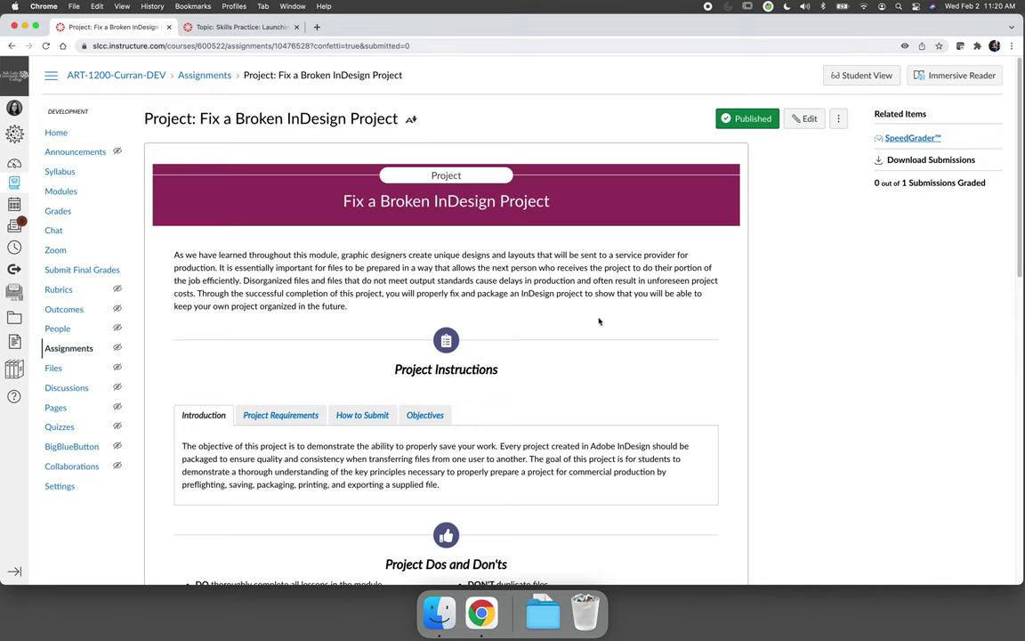
left_click(853, 75)
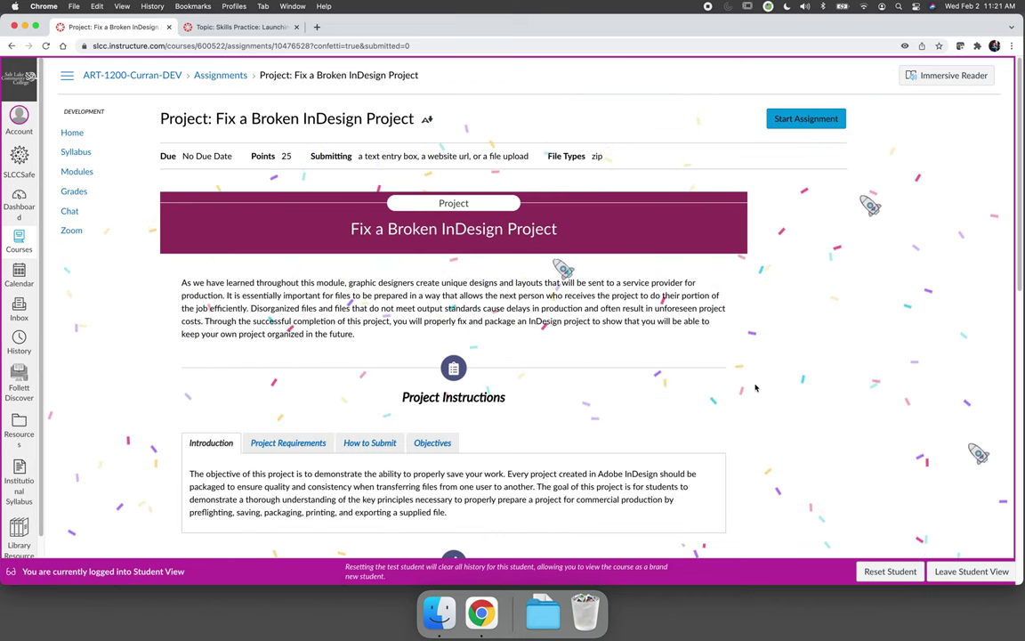
scroll(747, 396, "down", 1)
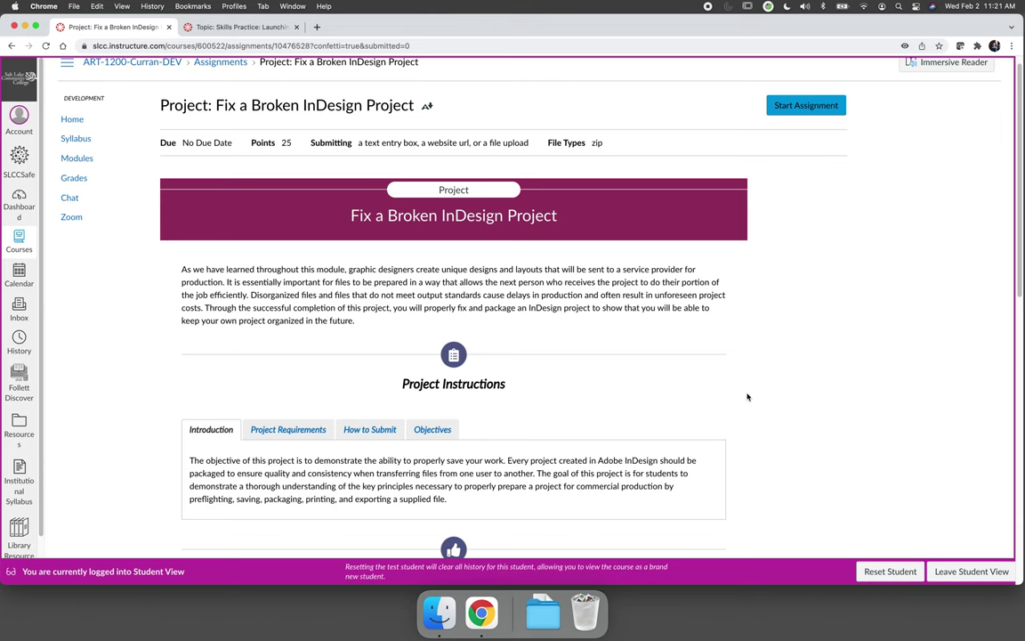
scroll(747, 396, "down", 1)
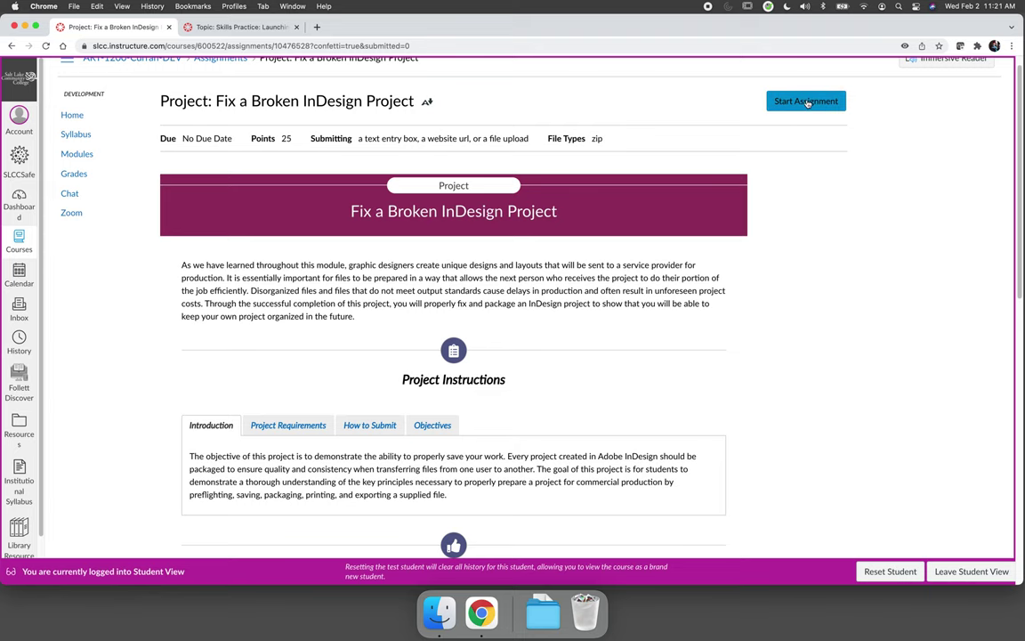
Step: Attach World_Cities Folder.zip to the assignment's file upload and submit it
left_click(806, 102)
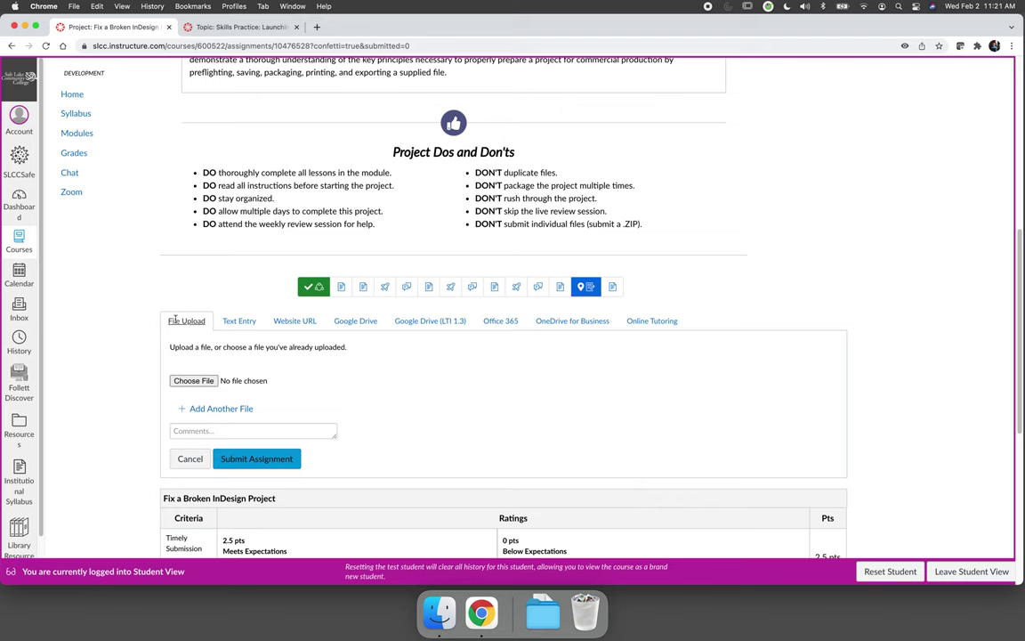
left_click(178, 384)
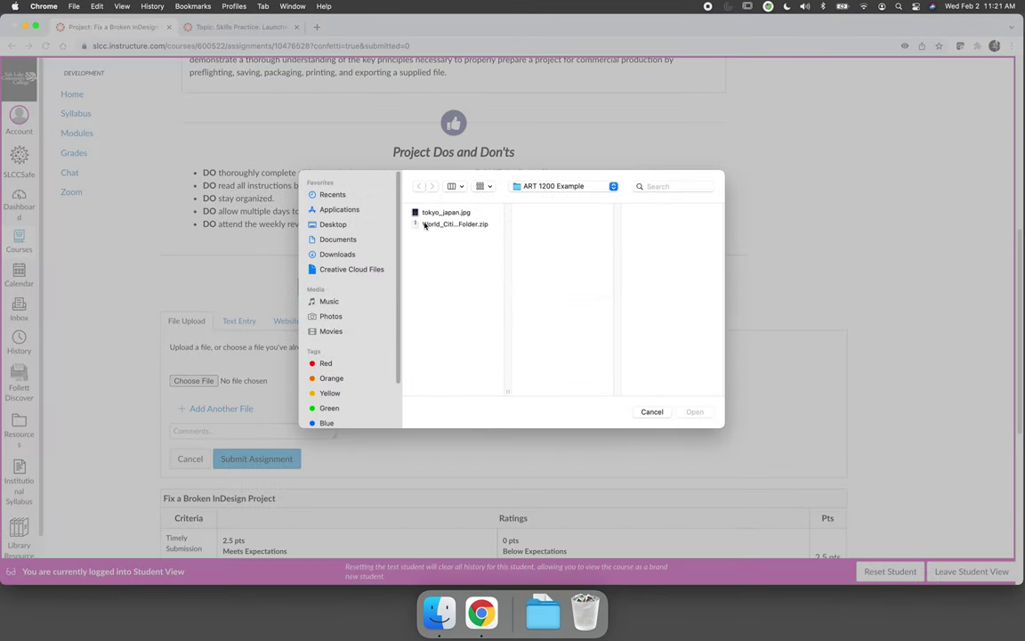
left_click(437, 225)
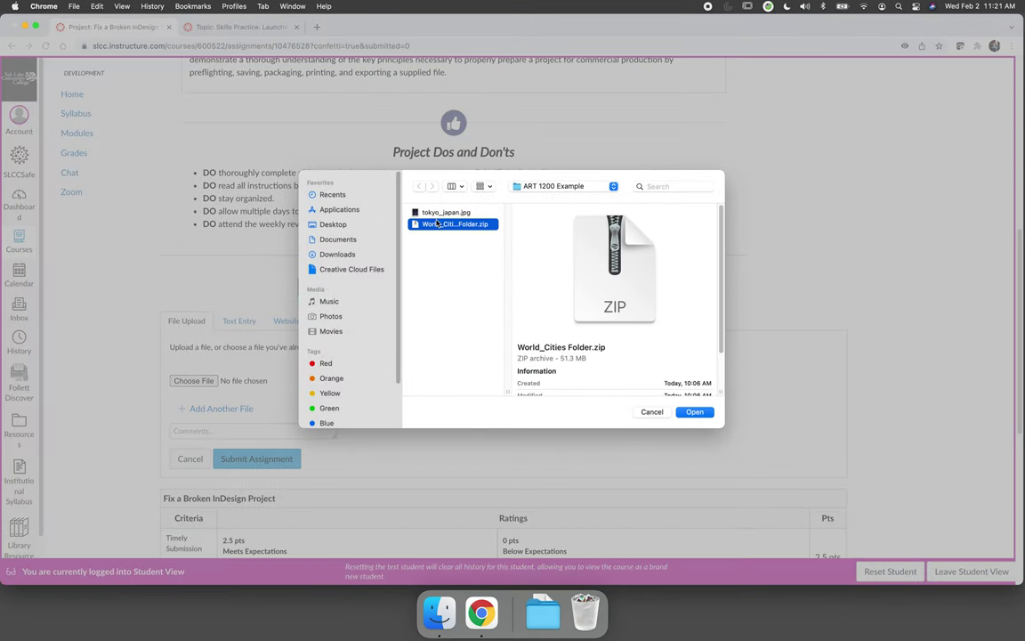
left_click(695, 413)
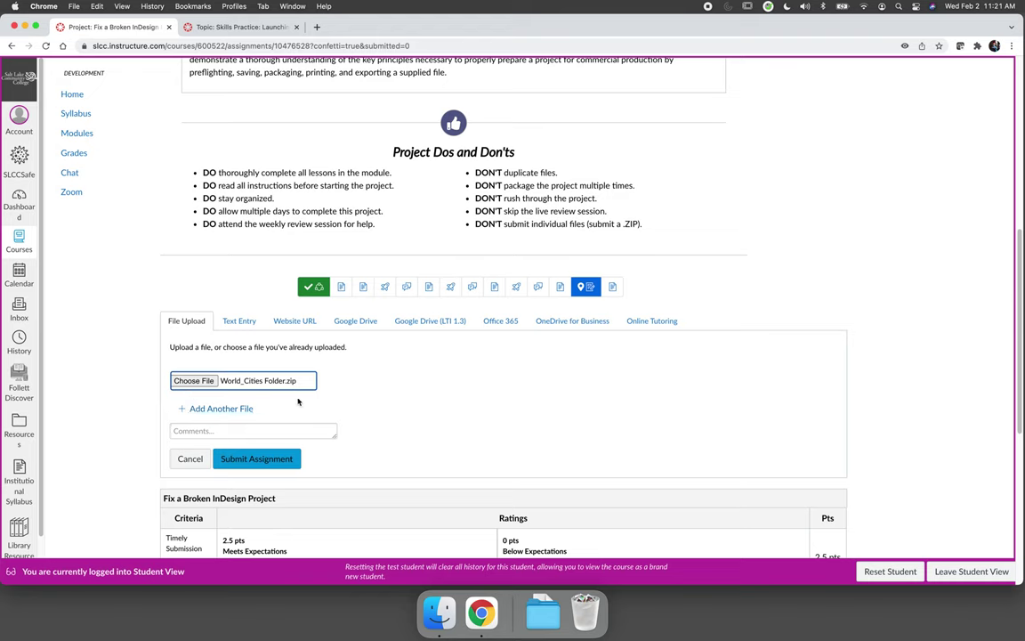
left_click(275, 460)
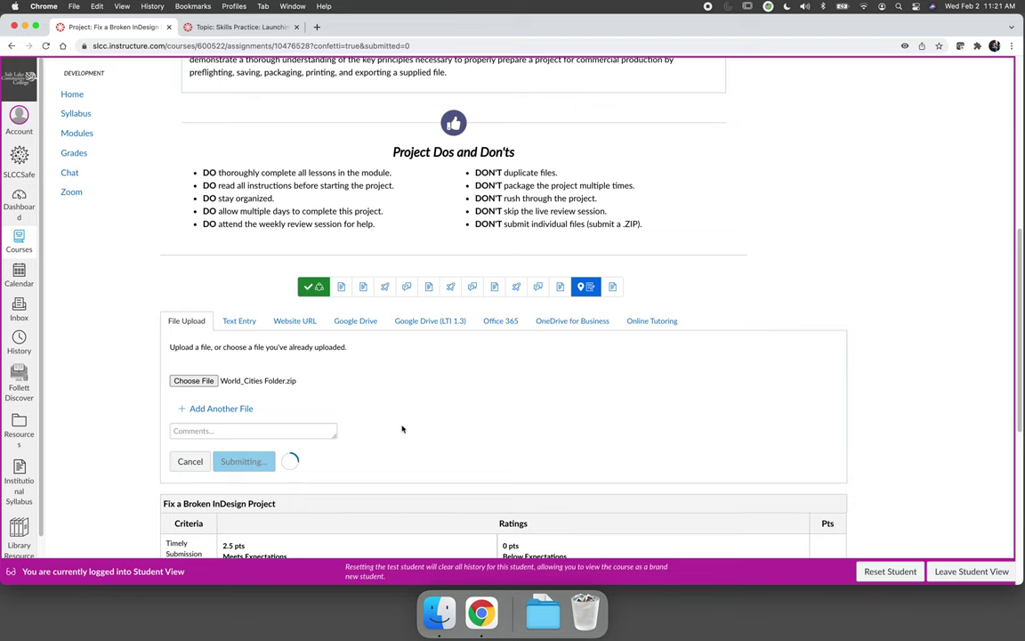
right_click(252, 29)
left_click(227, 29)
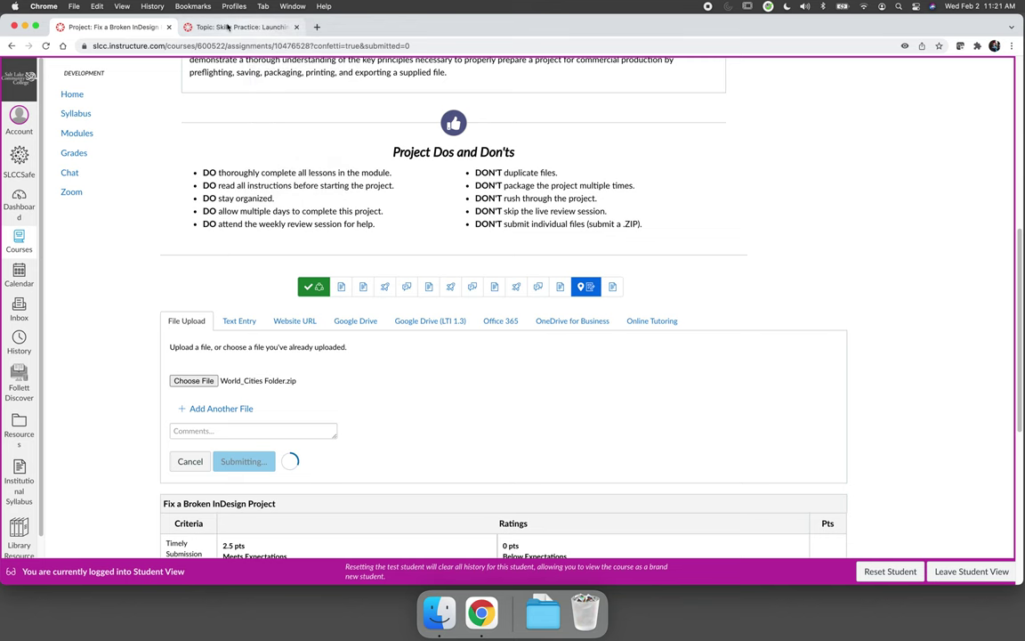
Step: Go to the Skills Practice: Launching InDesign discussion and open an empty reply editor
left_click(227, 28)
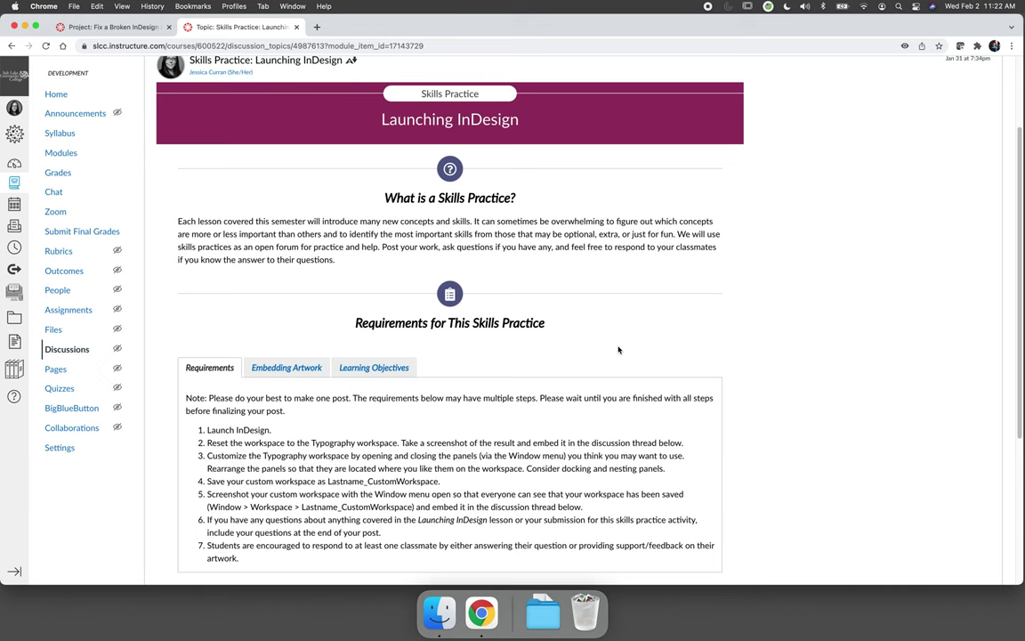
scroll(618, 350, "down", 2)
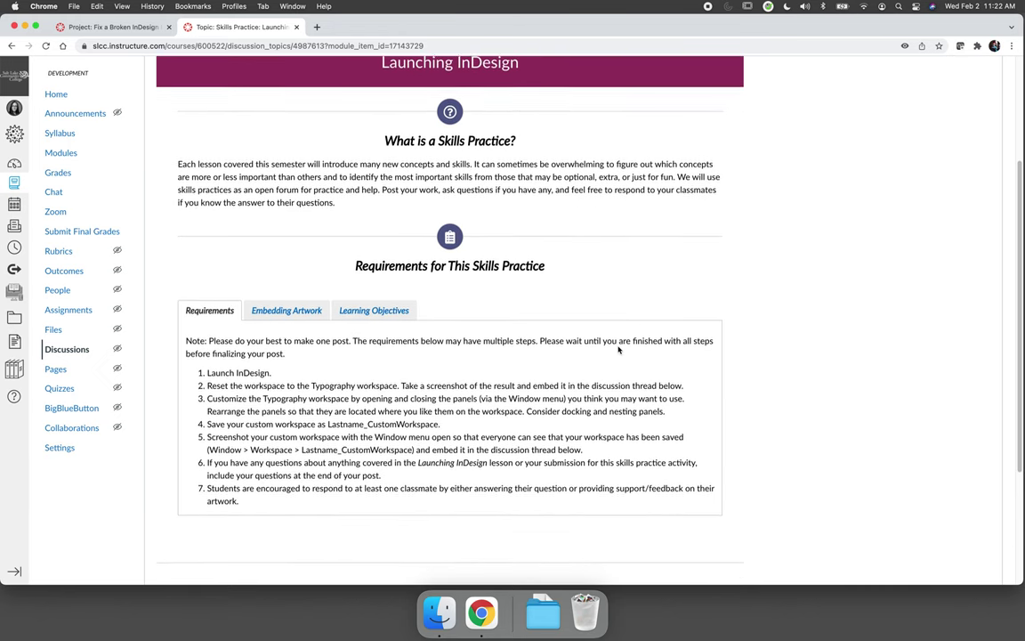
scroll(618, 350, "down", 6)
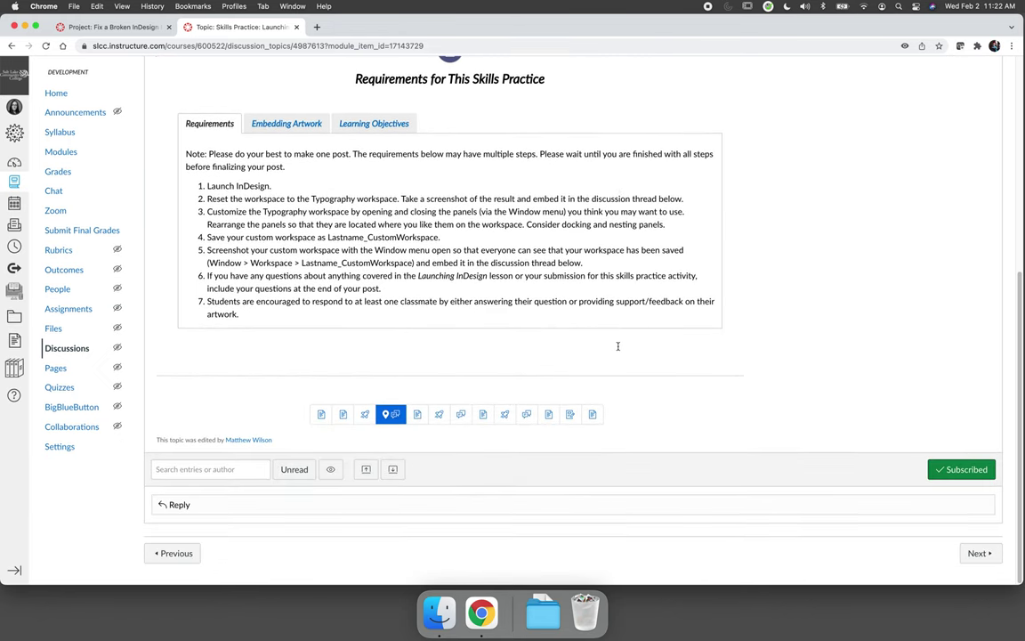
left_click(221, 504)
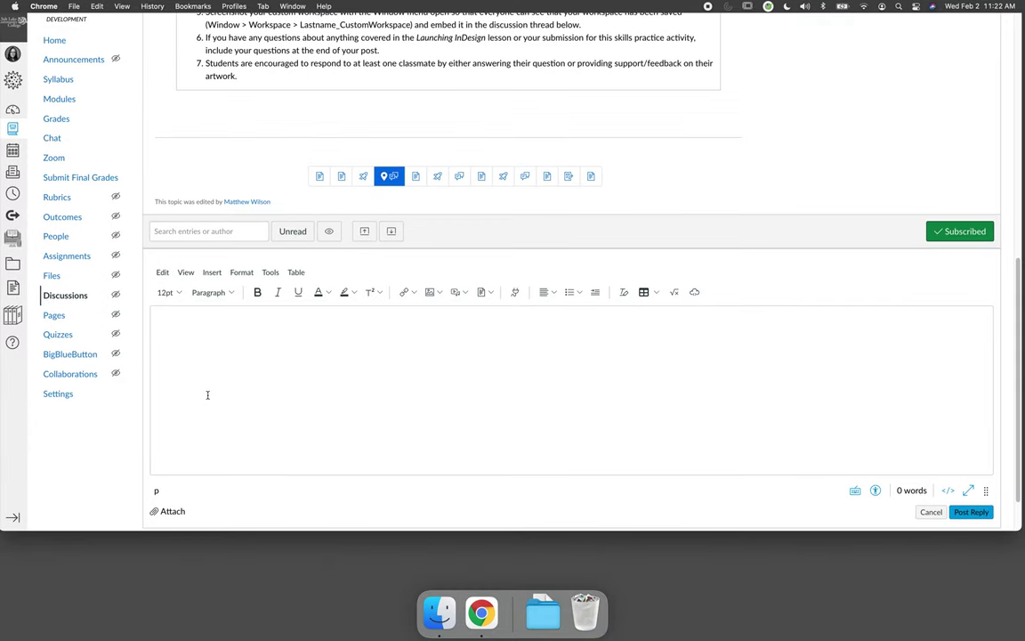
right_click(205, 331)
left_click(205, 328)
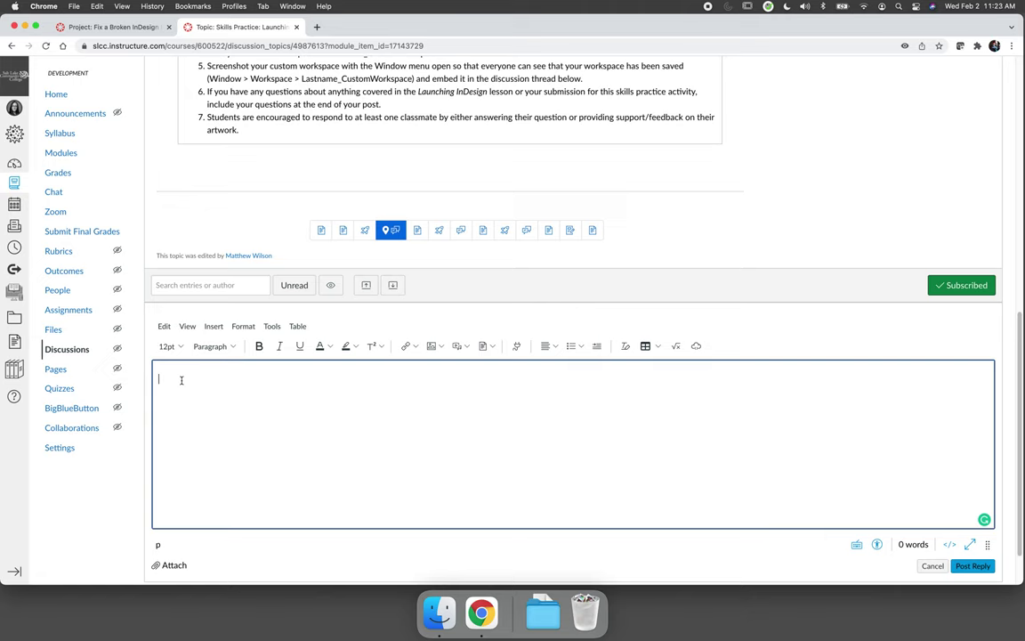
Step: Upload tokyo_japan.jpg via Insert > Image > Upload Image and embed it in the reply
left_click(211, 326)
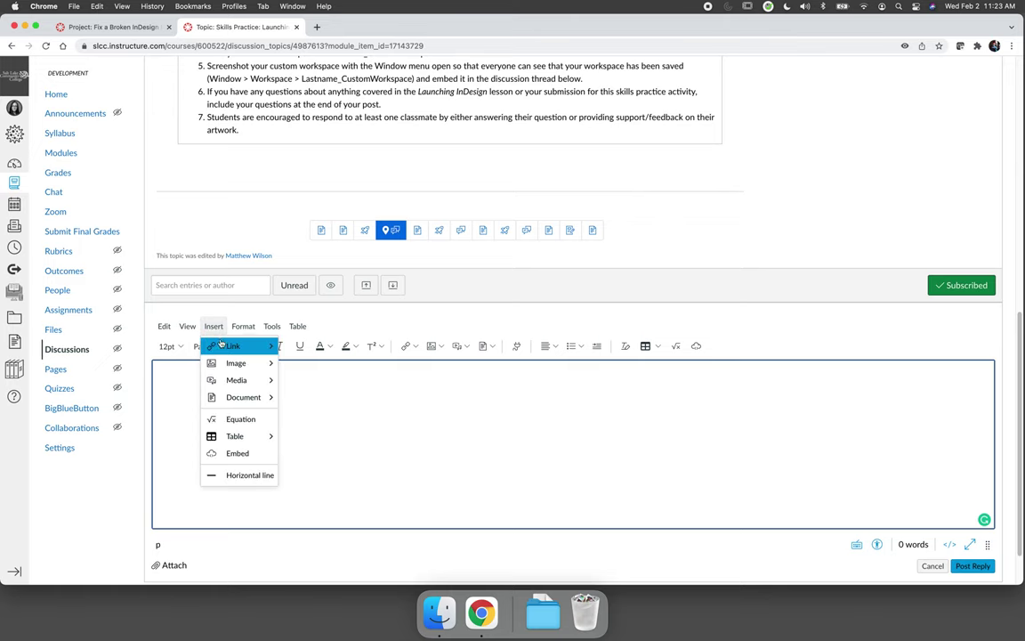
mouse_move(238, 363)
left_click(311, 366)
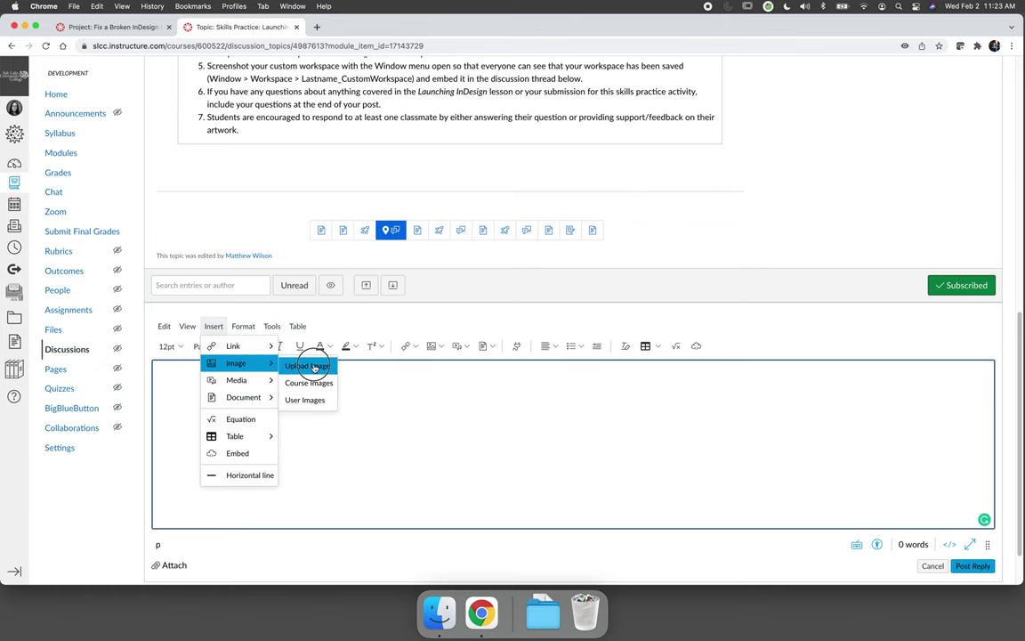
left_click(499, 243)
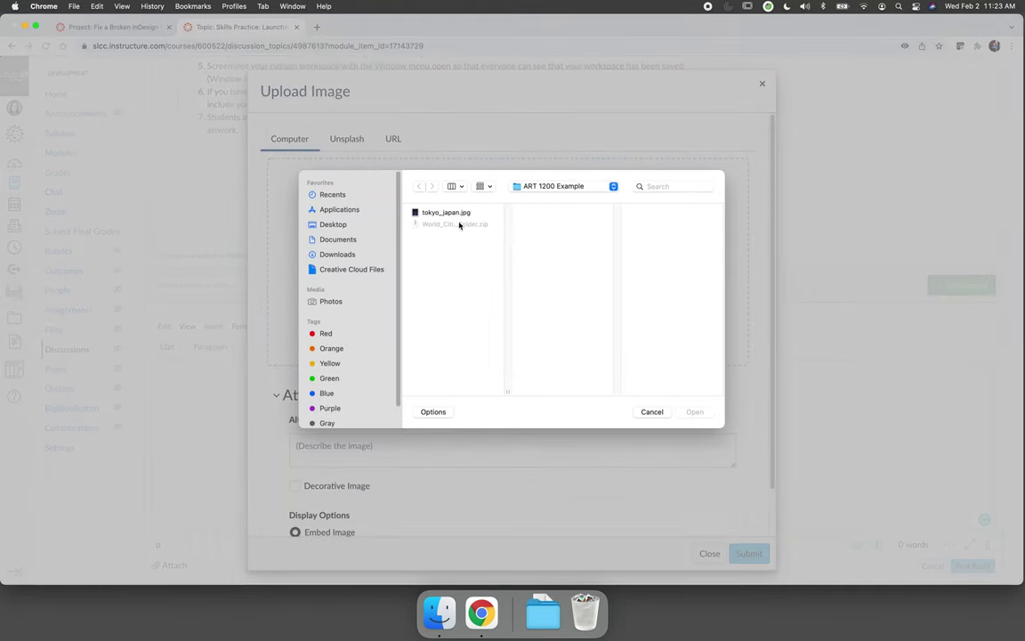
left_click(456, 212)
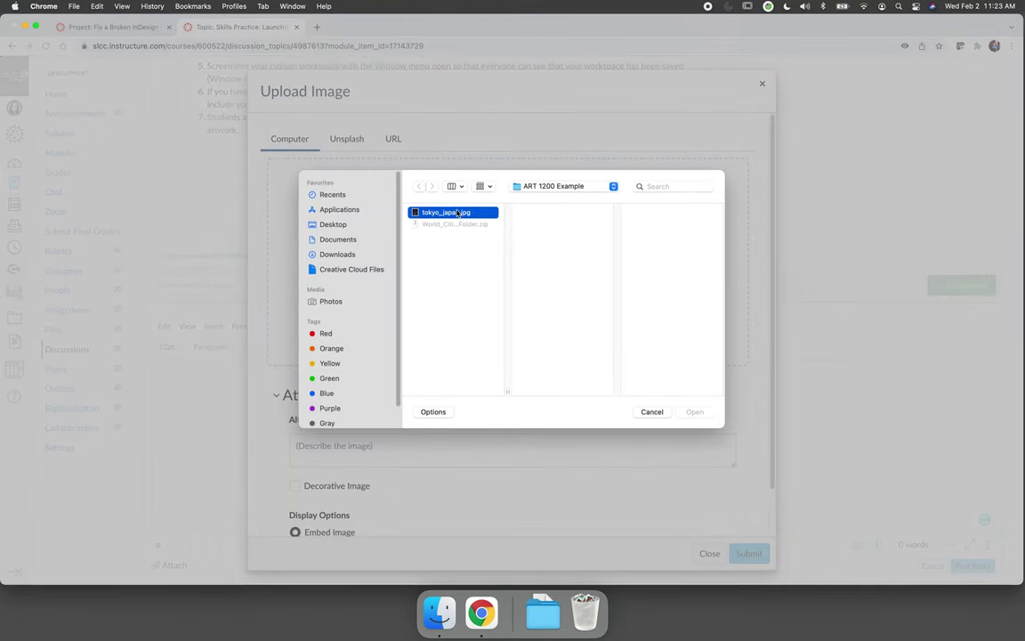
left_click(695, 412)
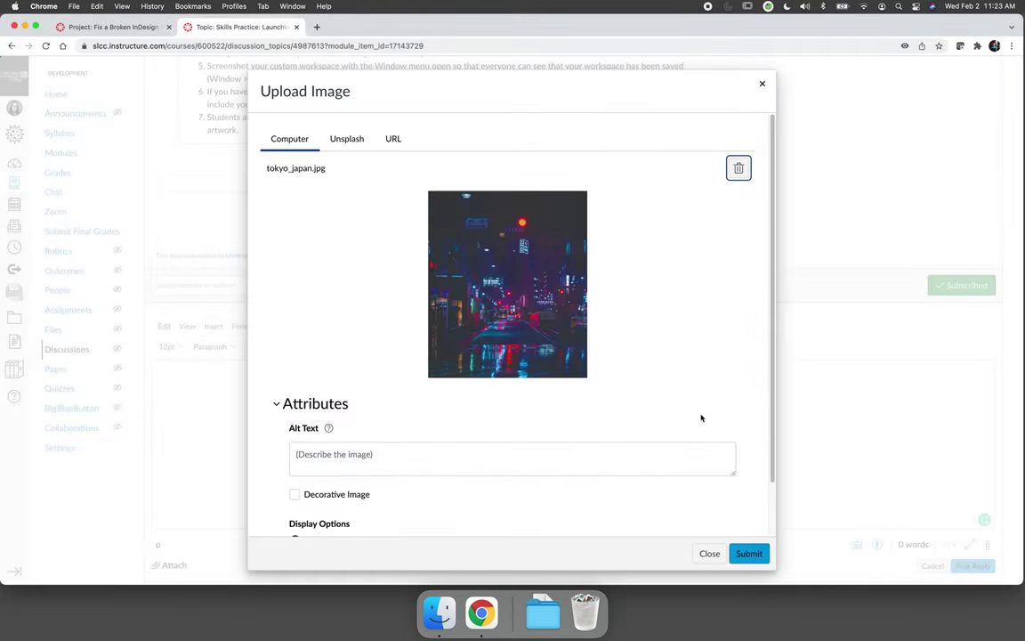
left_click(750, 554)
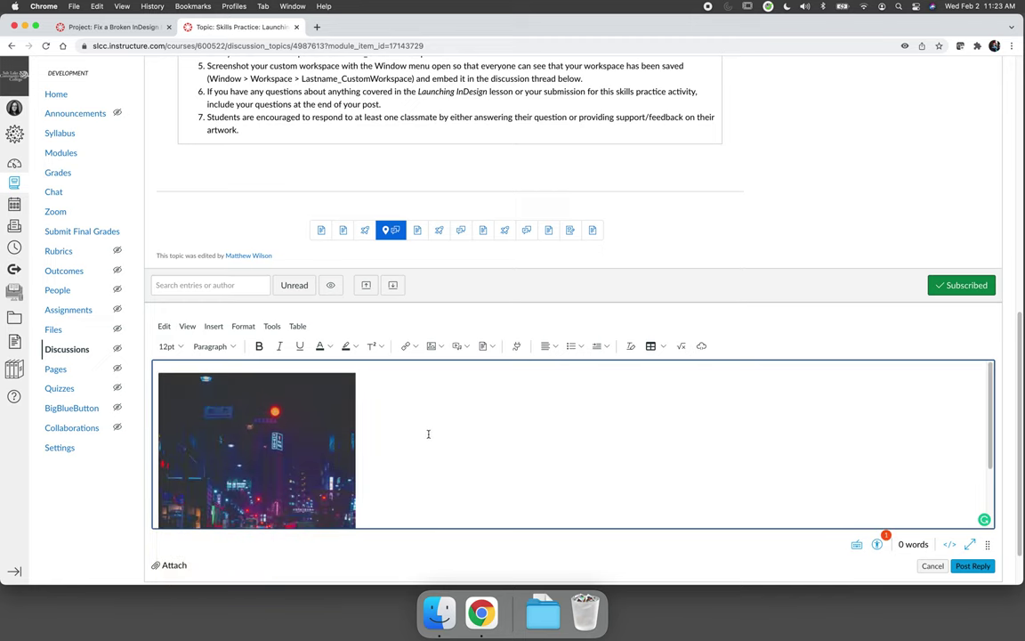
Step: Deselect the inserted Tokyo photo and post the reply
right_click(311, 385)
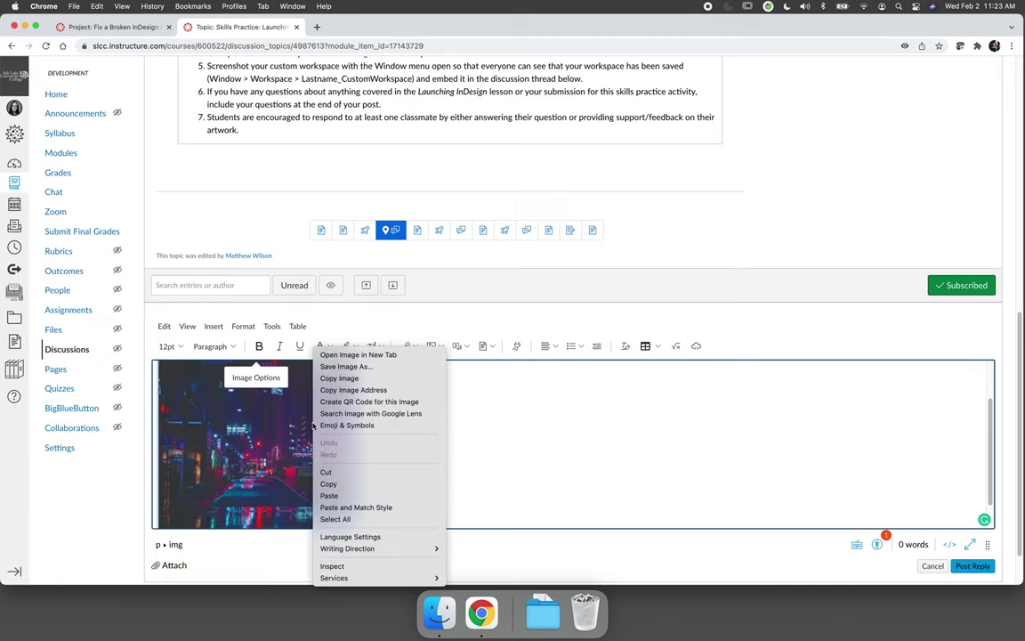
left_click(472, 450)
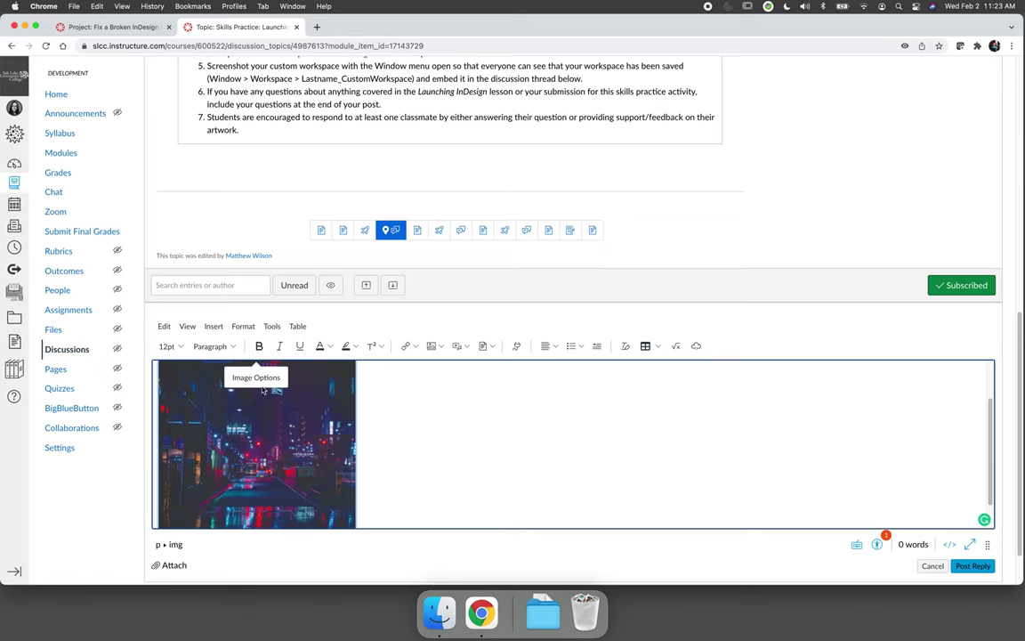
left_click(463, 456)
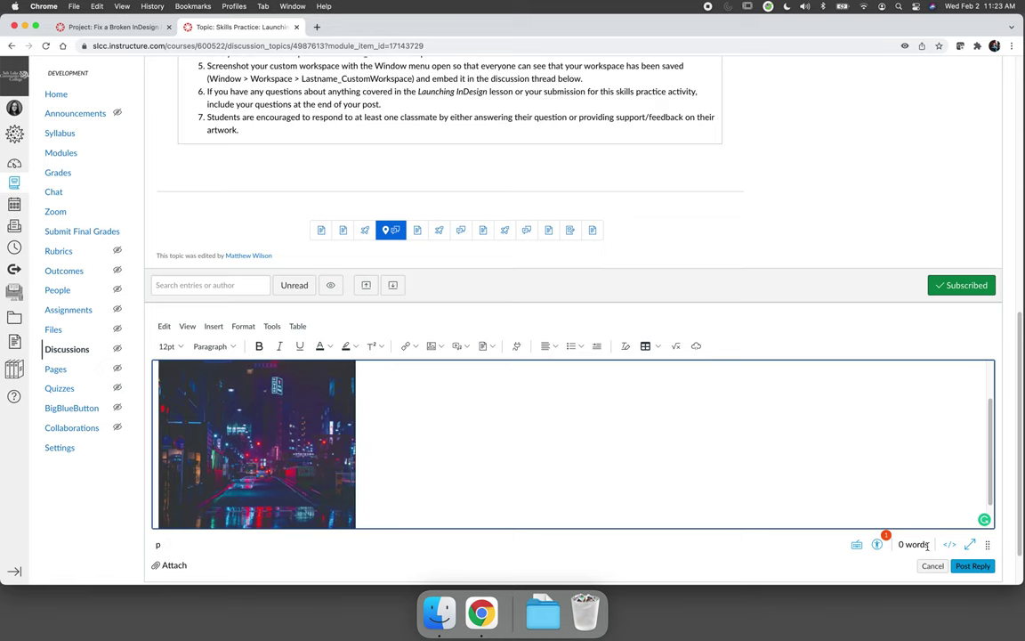
left_click(972, 566)
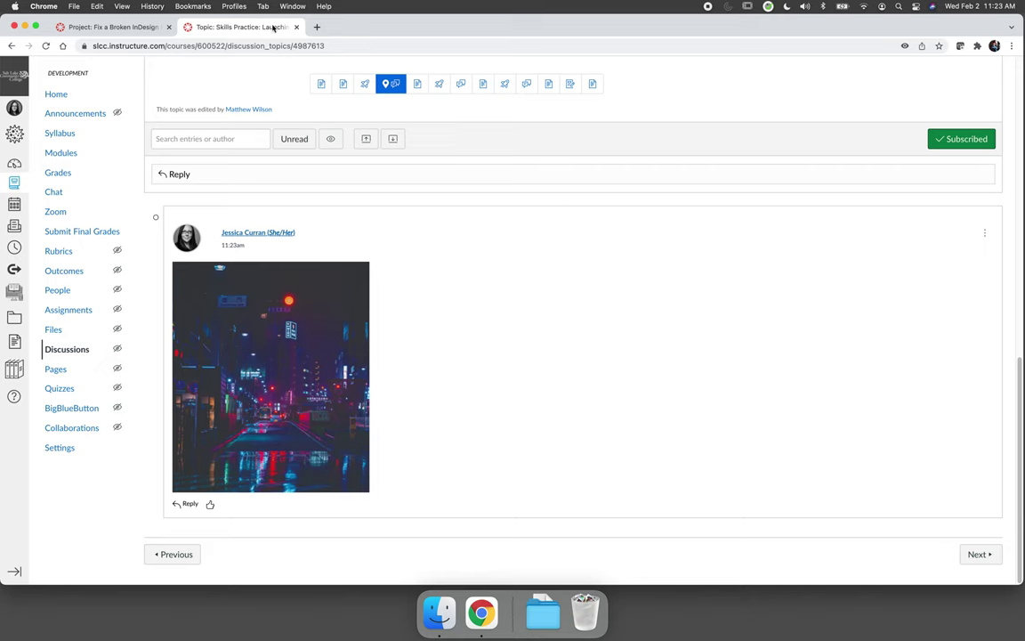
Step: Return to the Fix a Broken InDesign Project tab and leave Student View
left_click(110, 28)
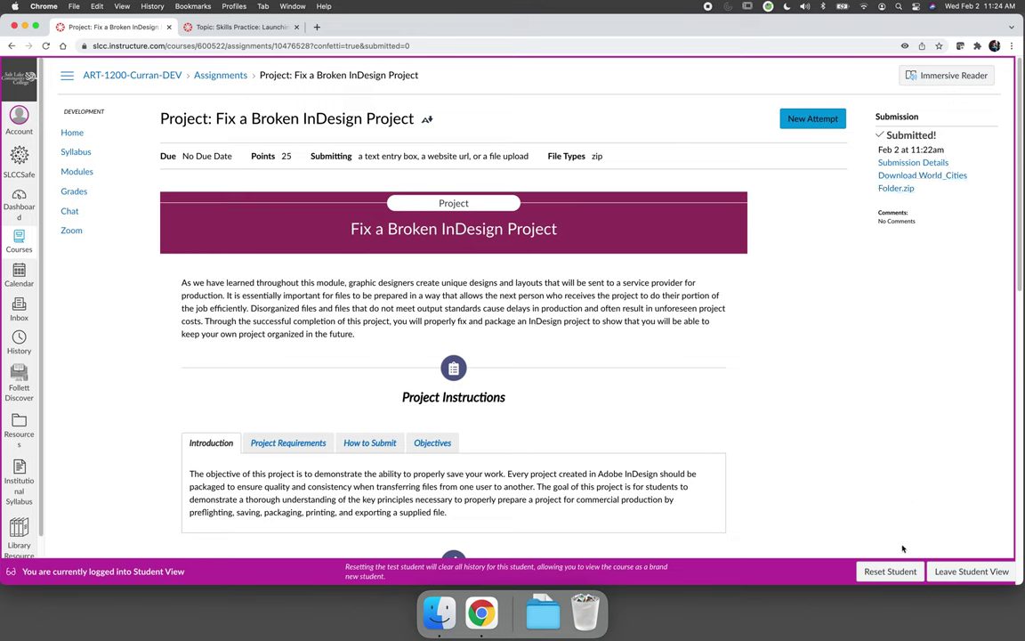
left_click(959, 574)
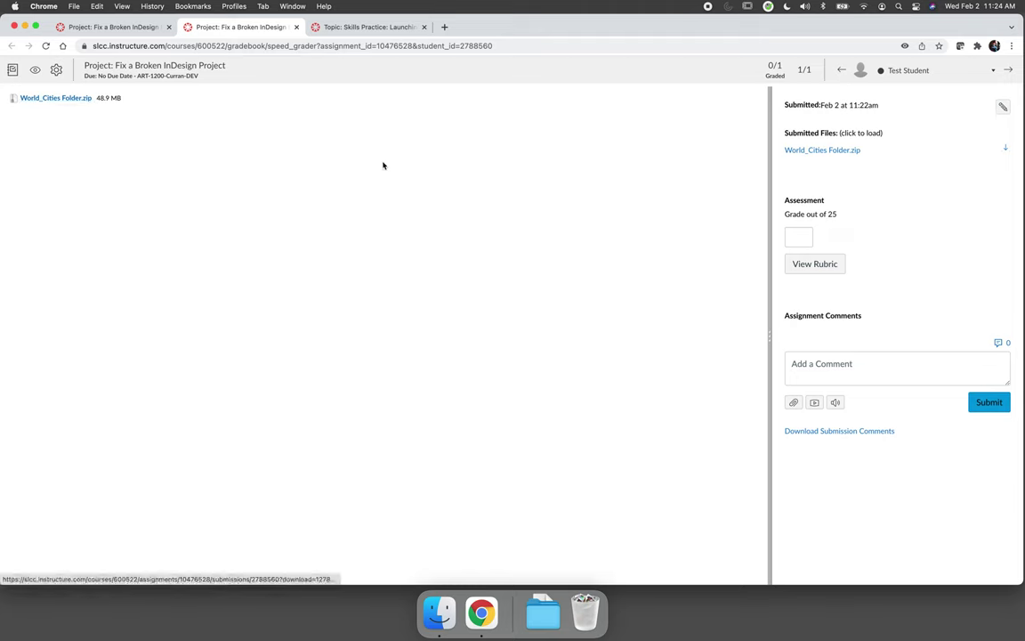
Step: Download World_Cities Folder.zip from the Submitted Files list in SpeedGrader
left_click(1006, 148)
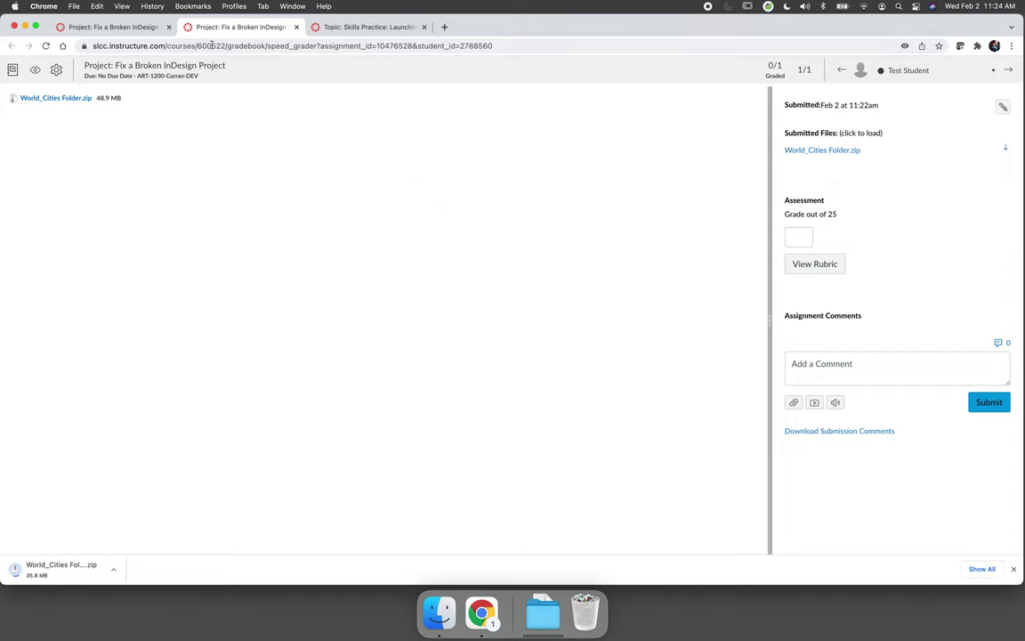
Step: Open a Chrome incognito window and load drive.google.com
left_click(74, 6)
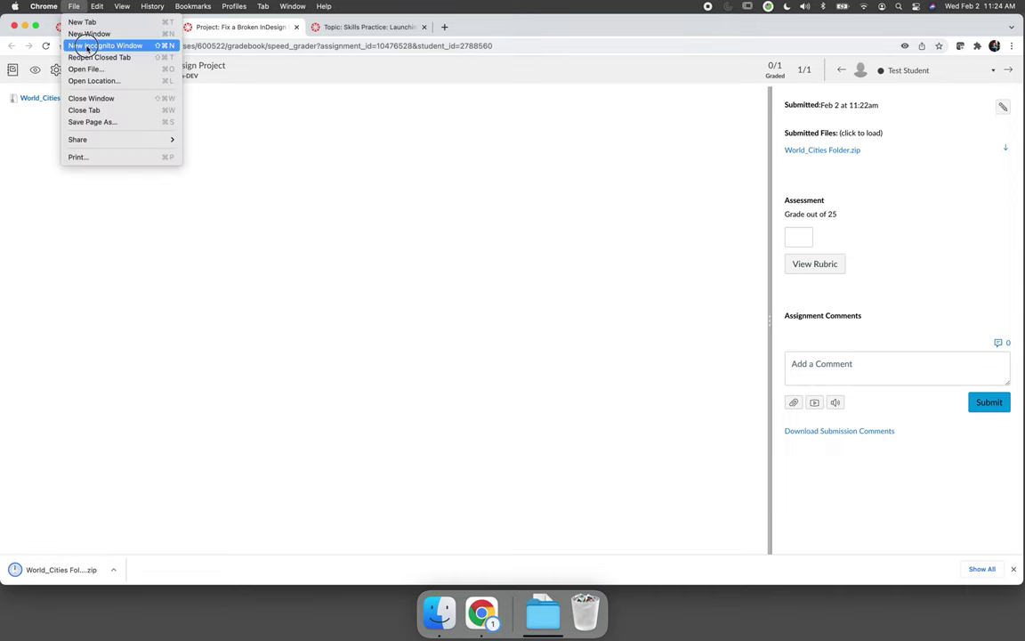
key("Escape")
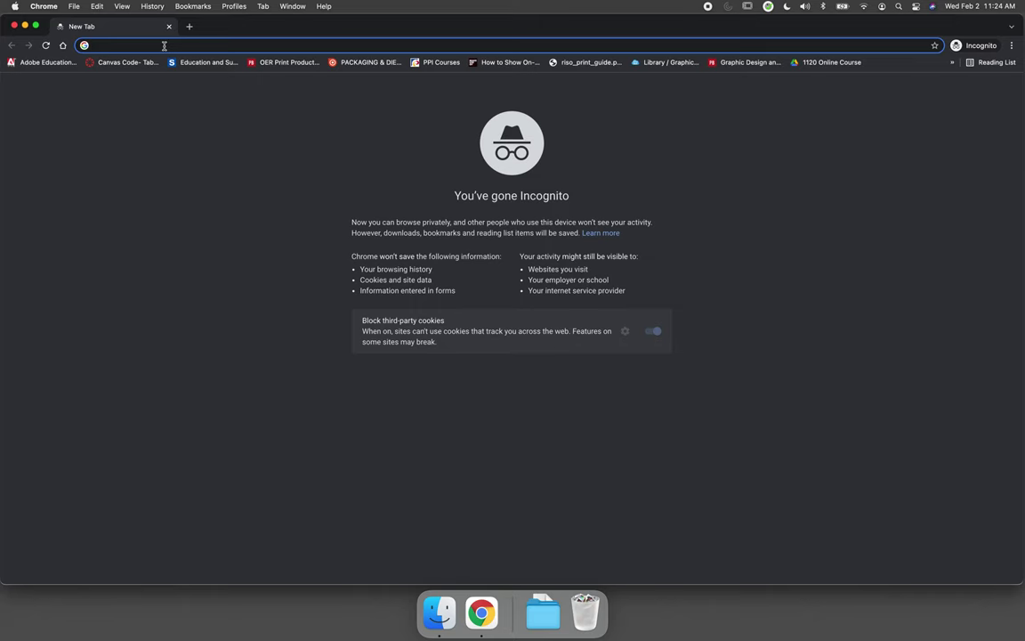
type("drive.google")
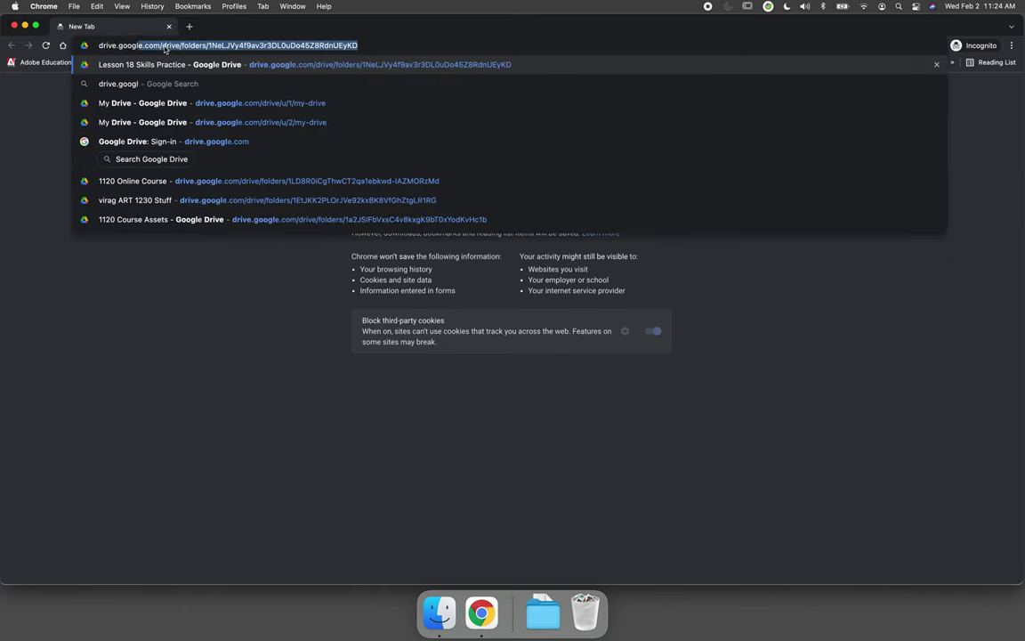
type(".com")
key("Return")
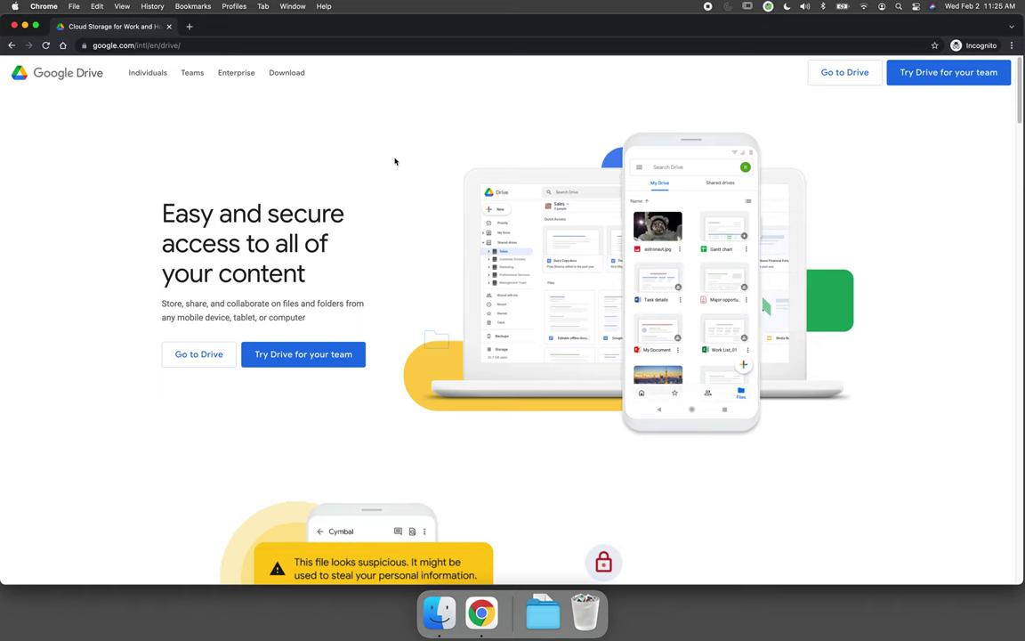
Step: Continue from the Drive landing page into creating a Google account for personal use
left_click(829, 79)
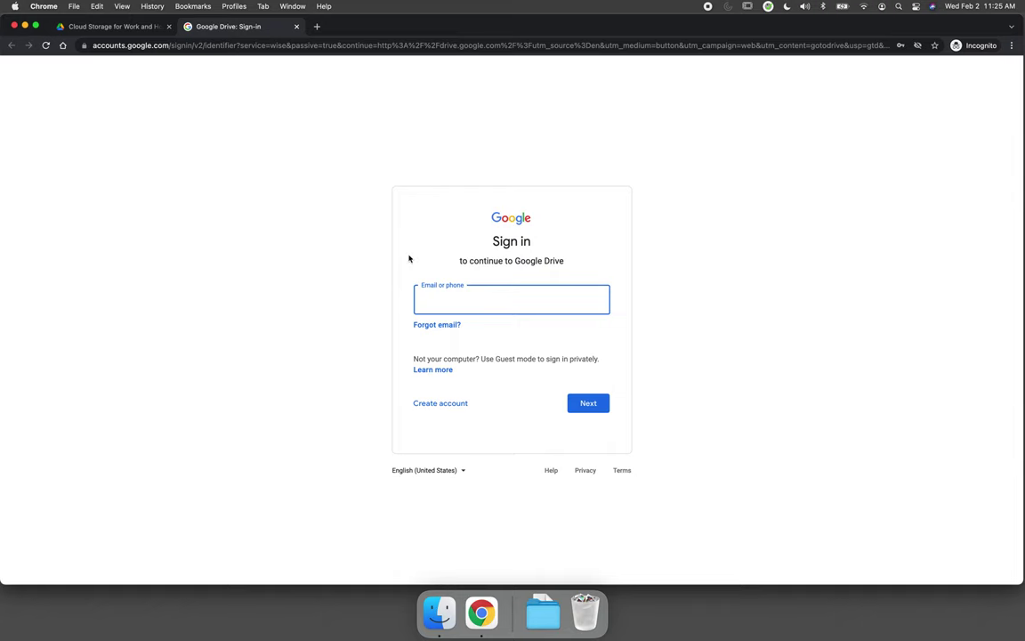
left_click(448, 405)
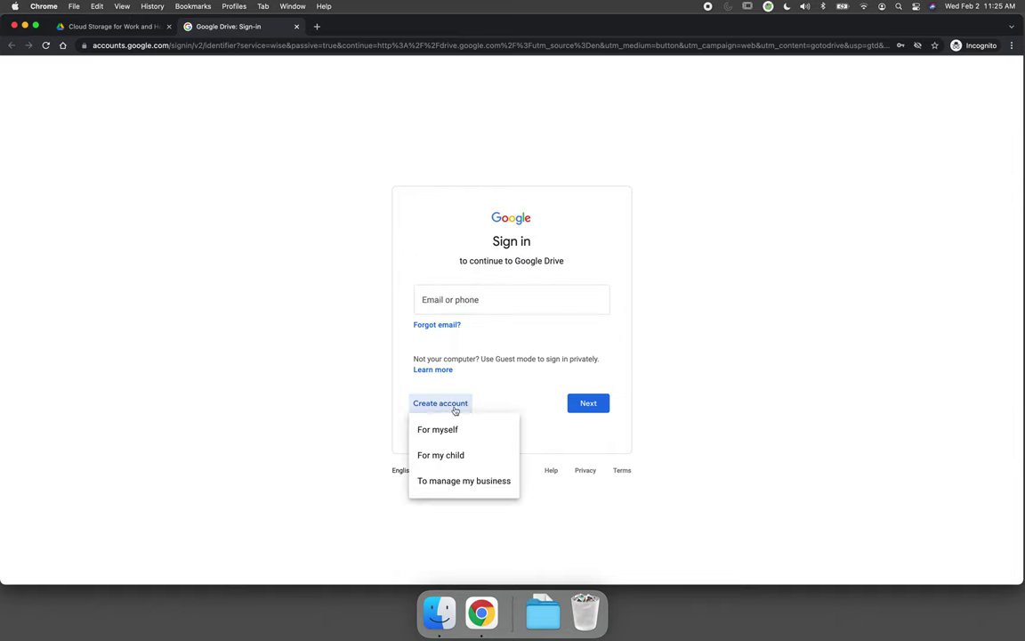
left_click(458, 430)
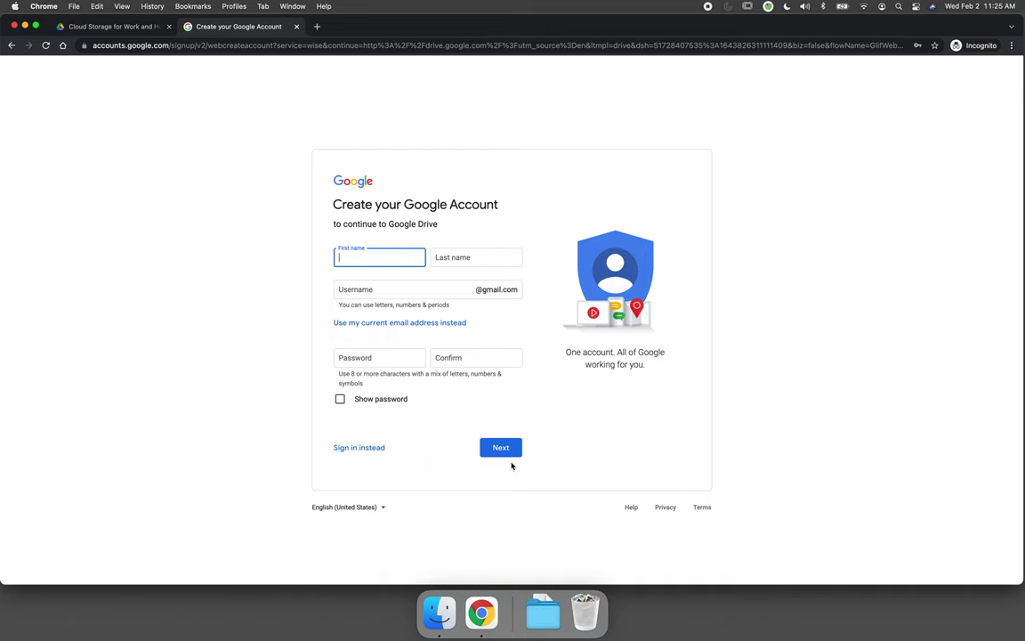
Step: Leave account creation by going to gmail, then back to drive.google.com
left_click(407, 46)
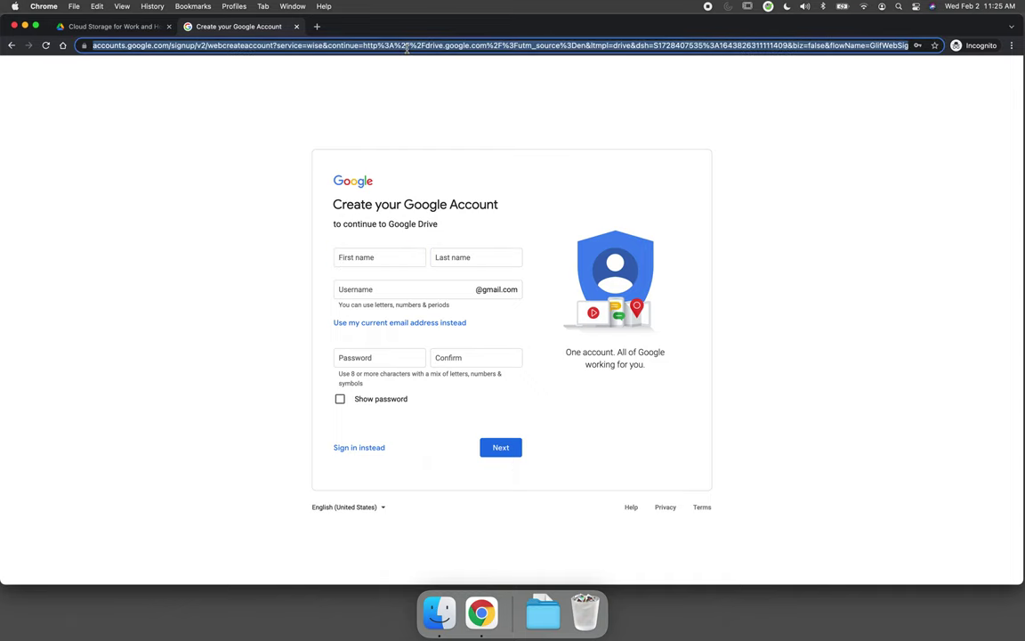
type("gmail.com")
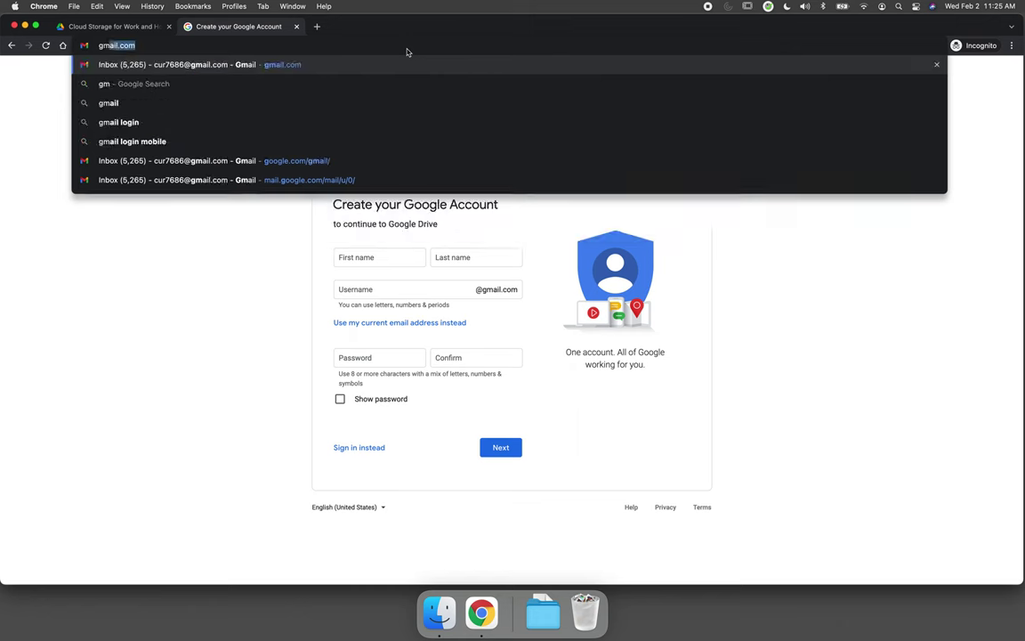
key("Return")
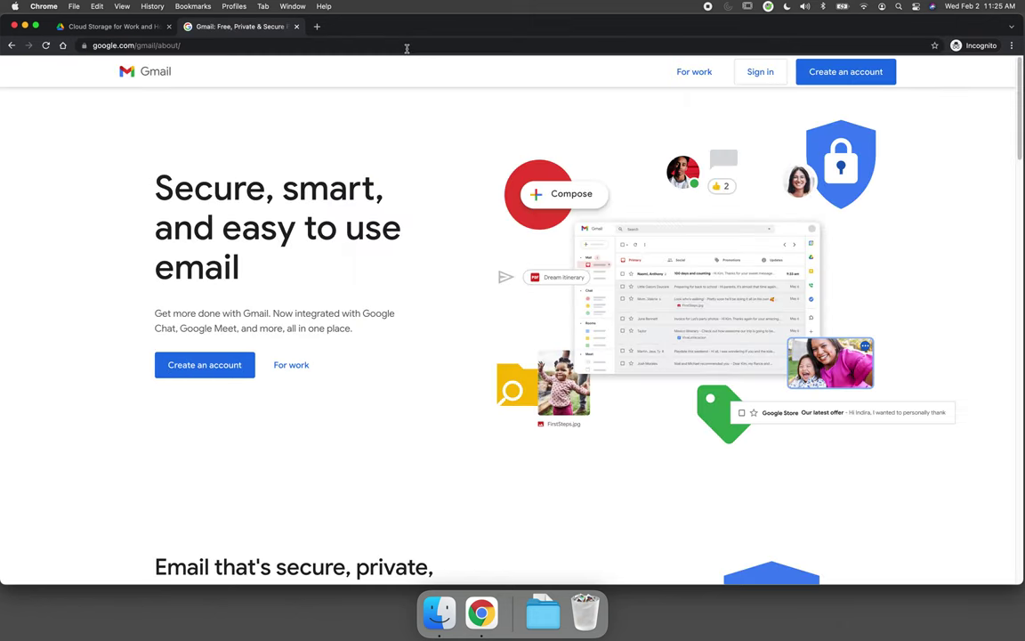
left_click(355, 46)
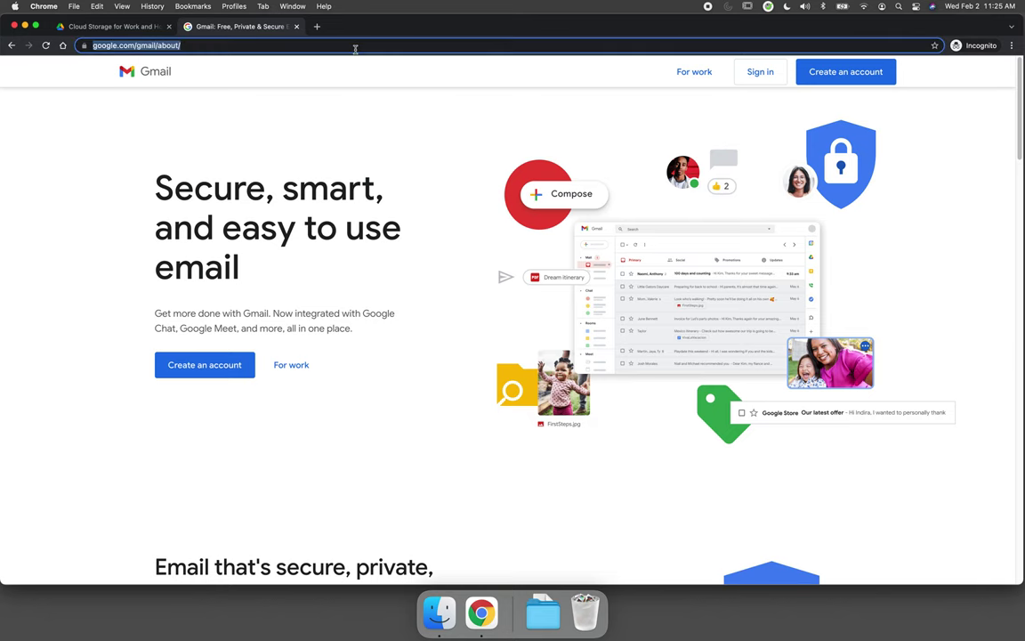
type("drive.goog")
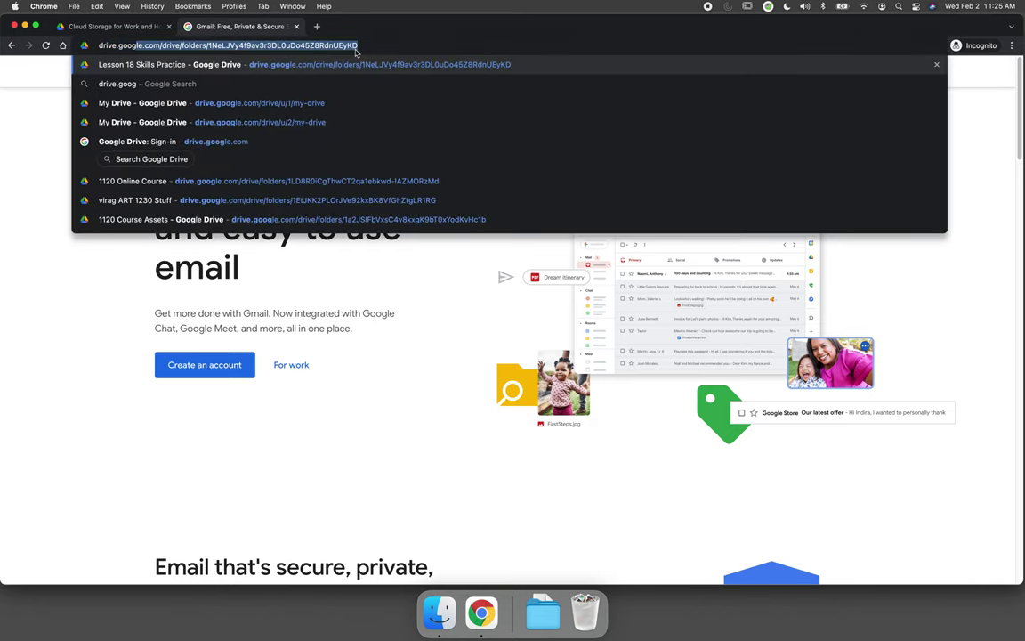
type("le.co")
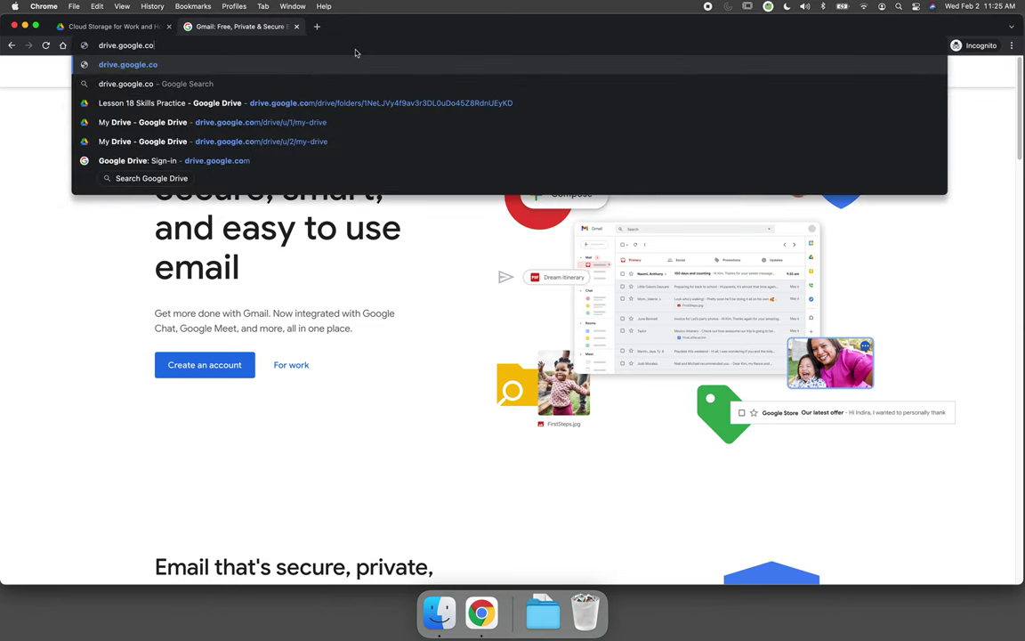
type("m")
key("Return")
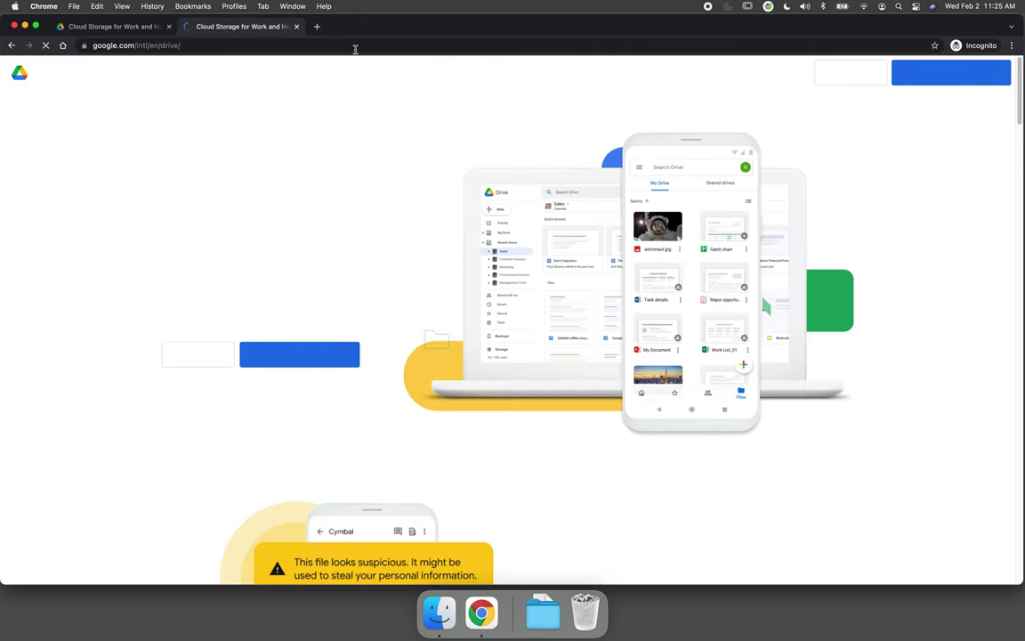
Step: Sign in to Drive with the saved course account from the e-mail autofill
left_click(841, 73)
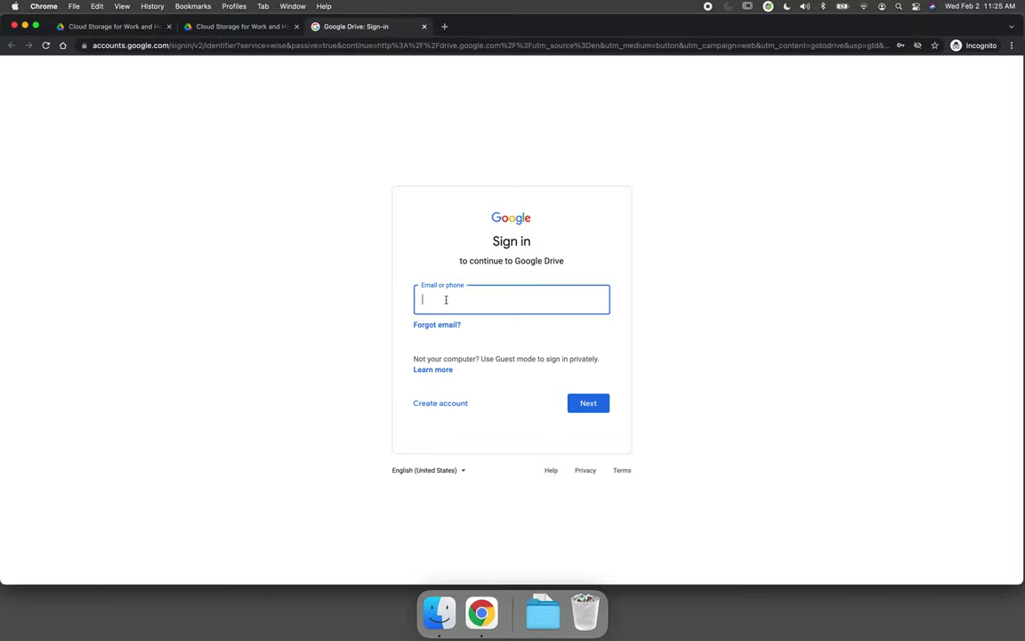
left_click(449, 299)
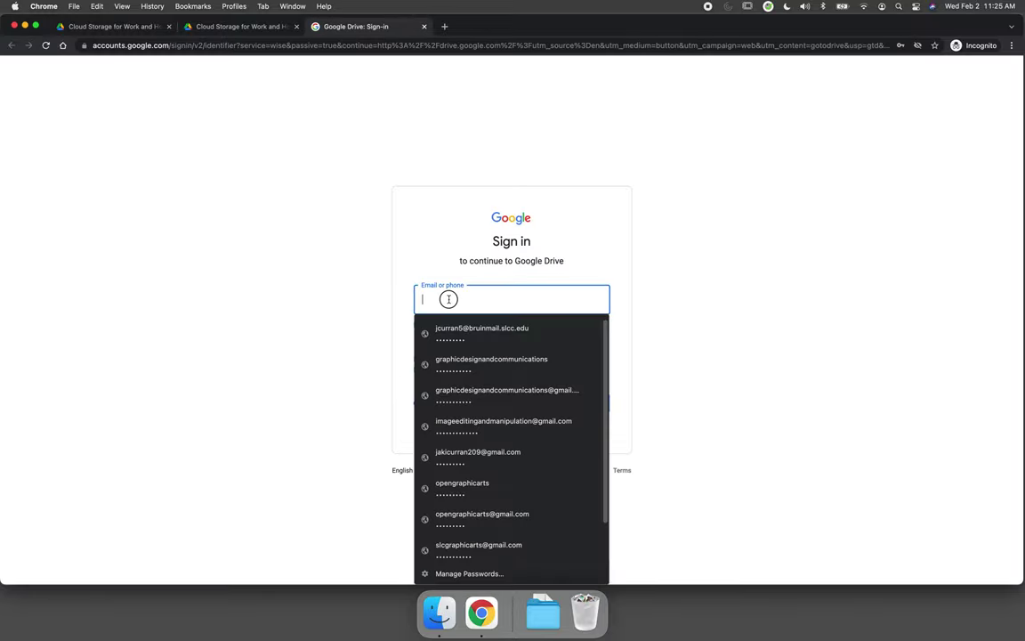
left_click(456, 364)
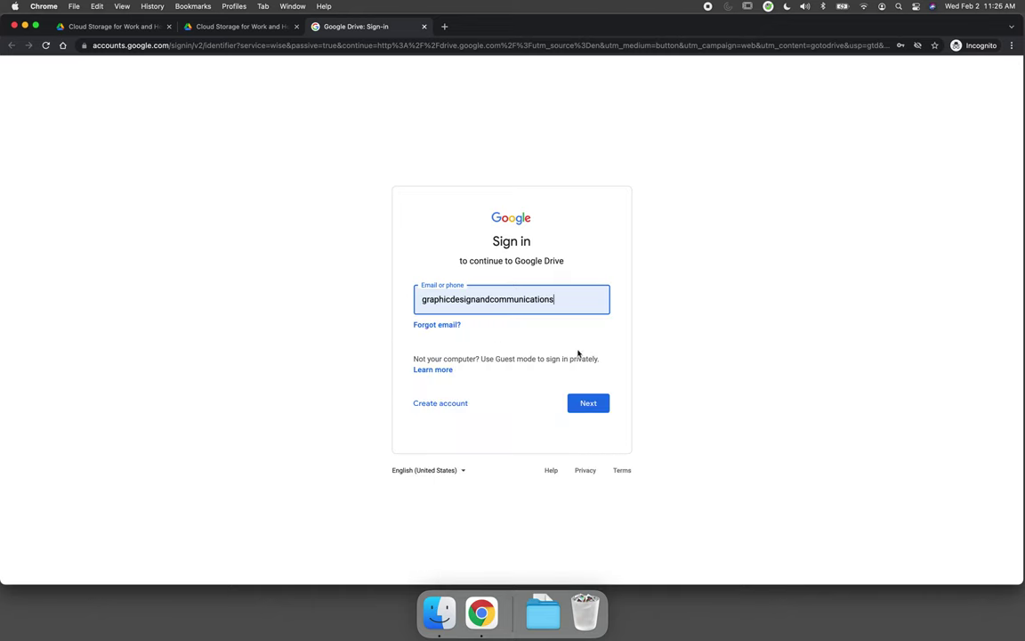
left_click(596, 405)
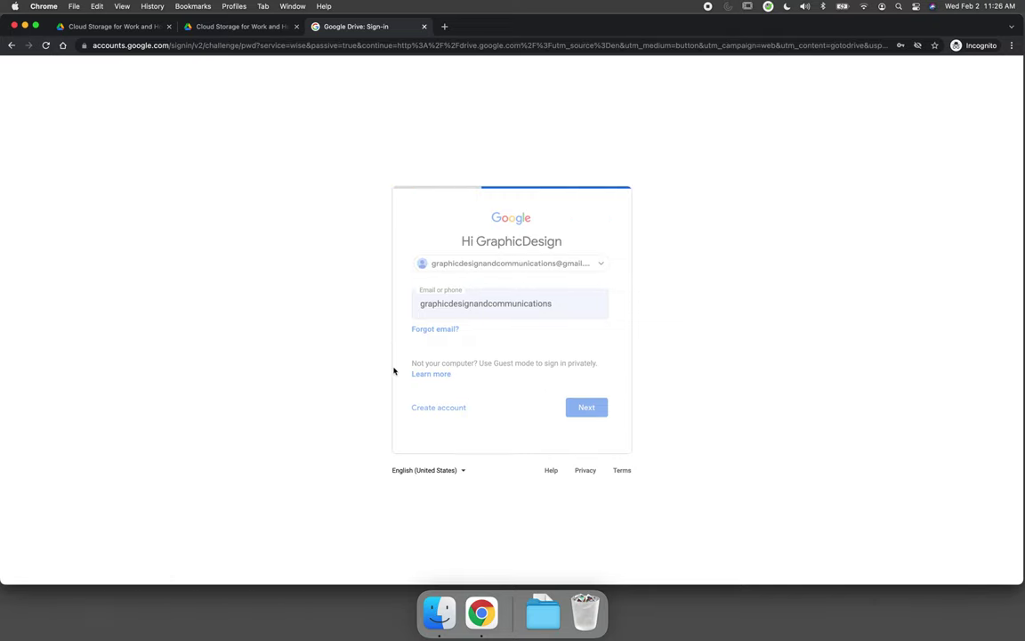
left_click(591, 388)
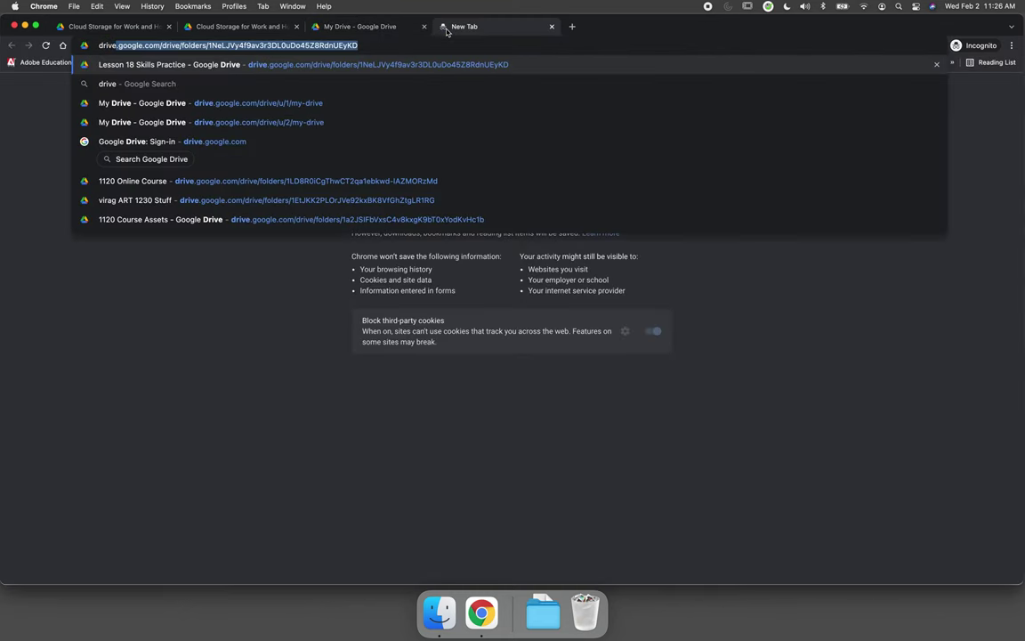
Step: Load drive.google.com in a new tab to show My Drive, and close the duplicate tab
type("googlre.co")
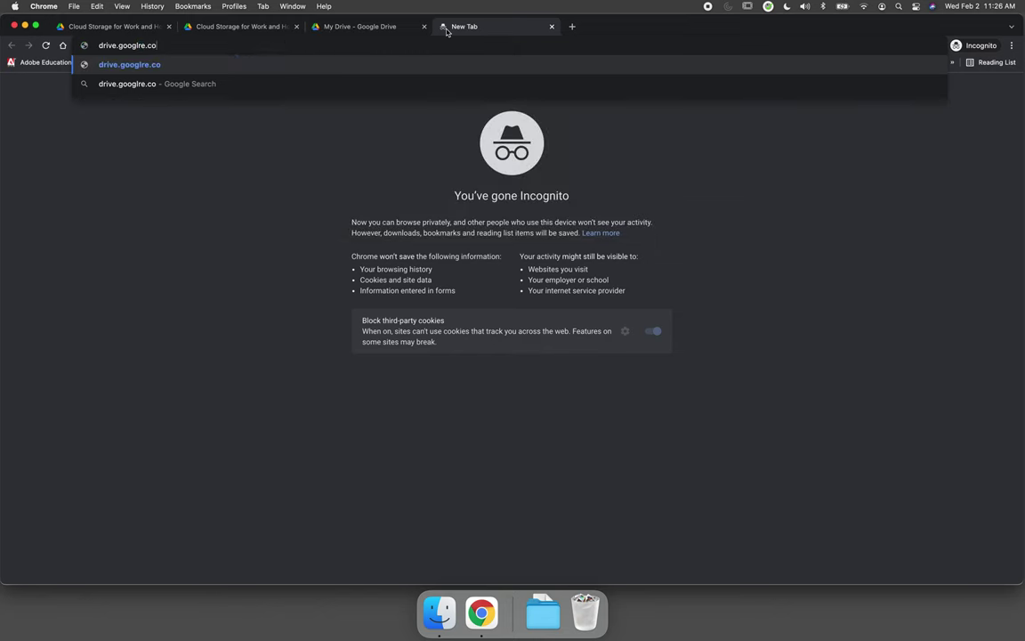
key("BackSpace")
key("BackSpace")
key("BackSpace")
key("BackSpace")
key("BackSpace")
type("e")
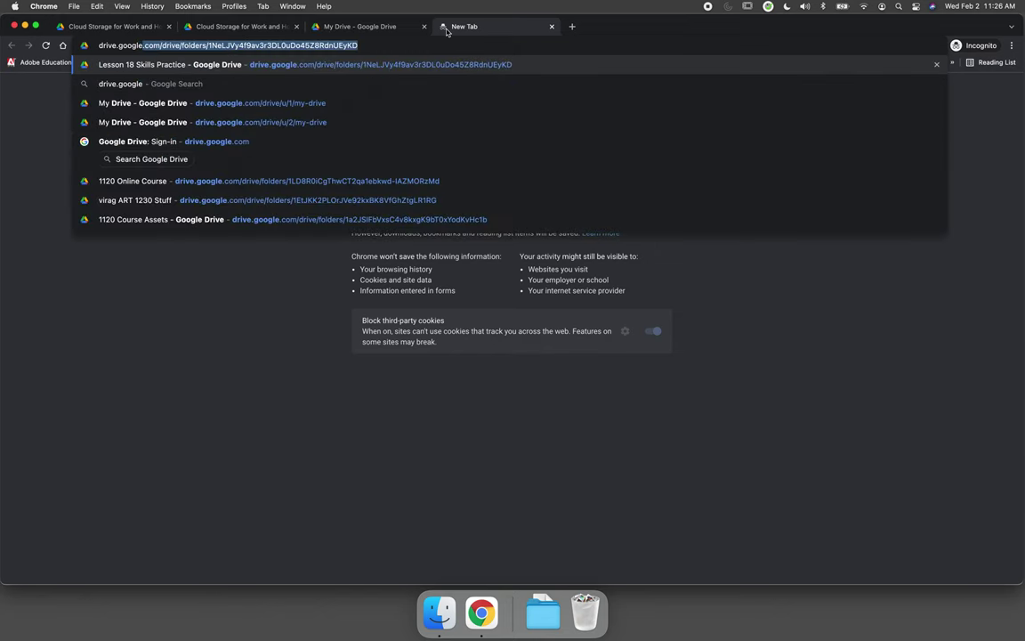
type(".com")
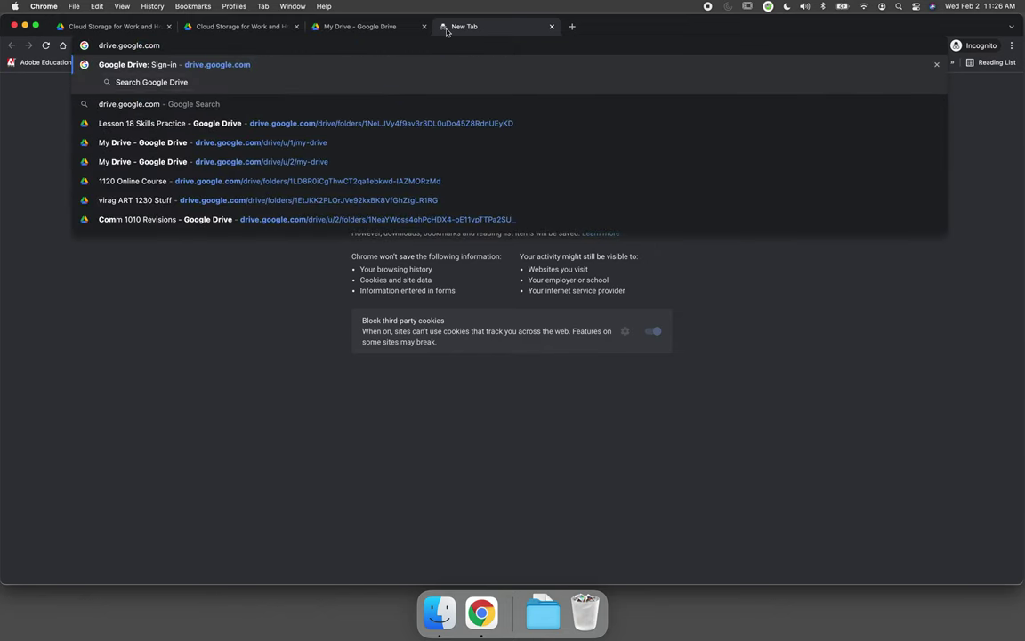
key("Return")
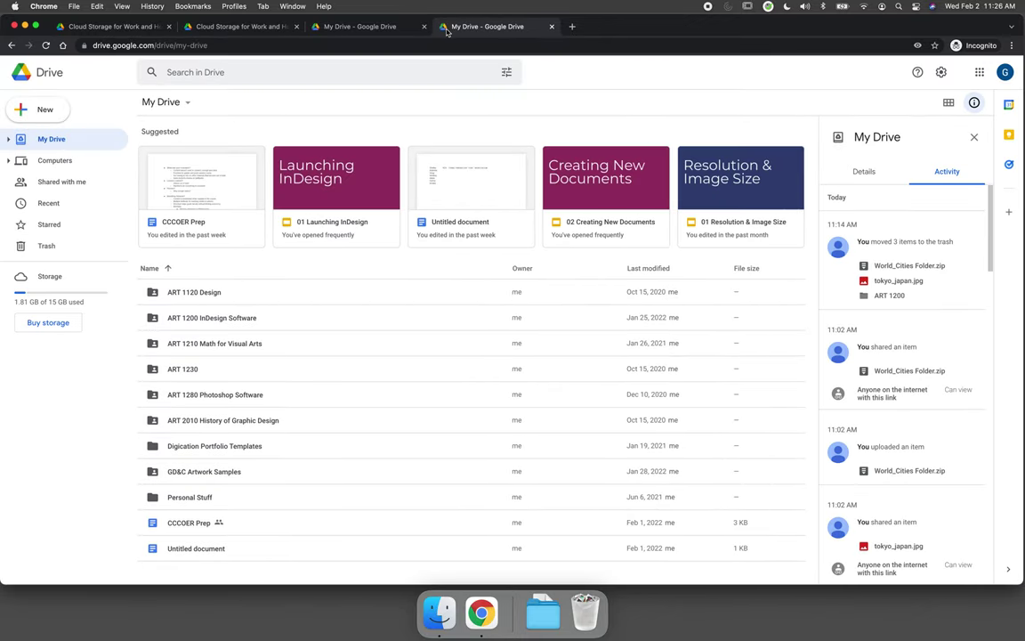
left_click(551, 27)
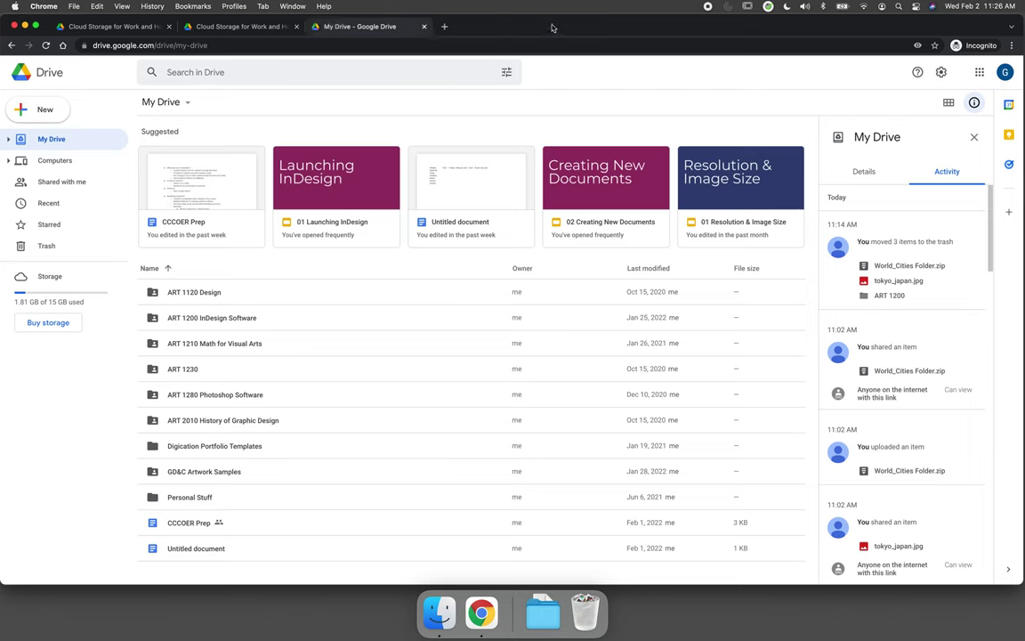
Step: Create the 'ART 1200' folder in My Drive and open the empty folder
left_click(46, 110)
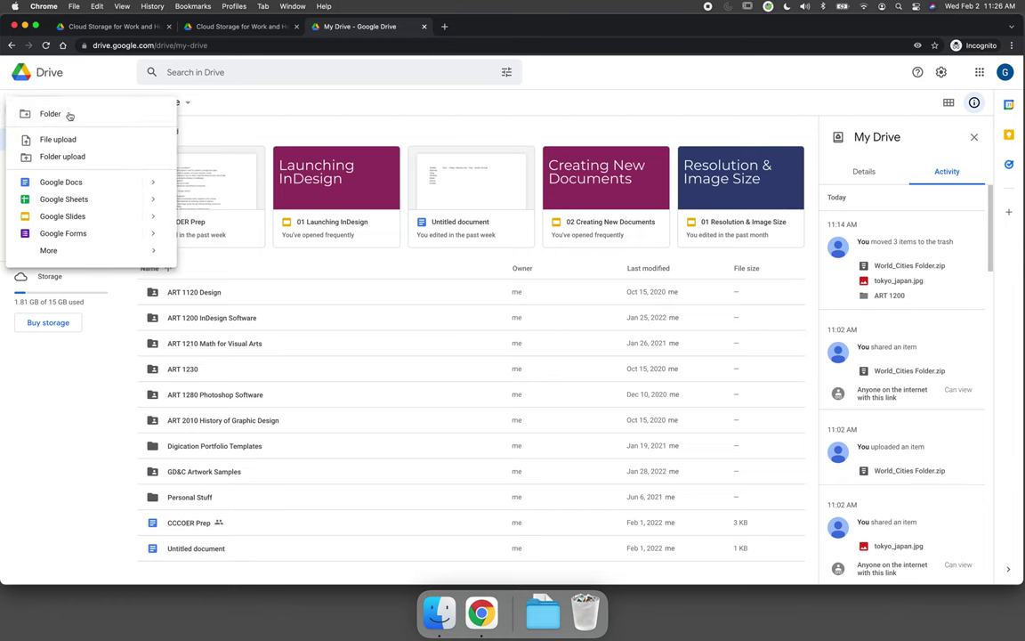
left_click(68, 114)
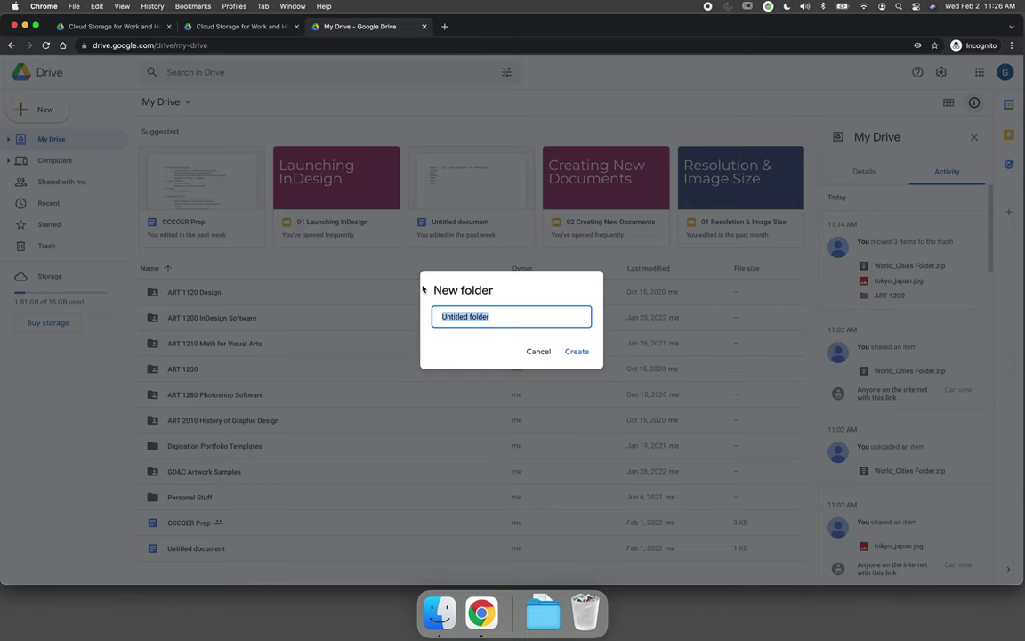
type("ART 1200")
left_click(578, 350)
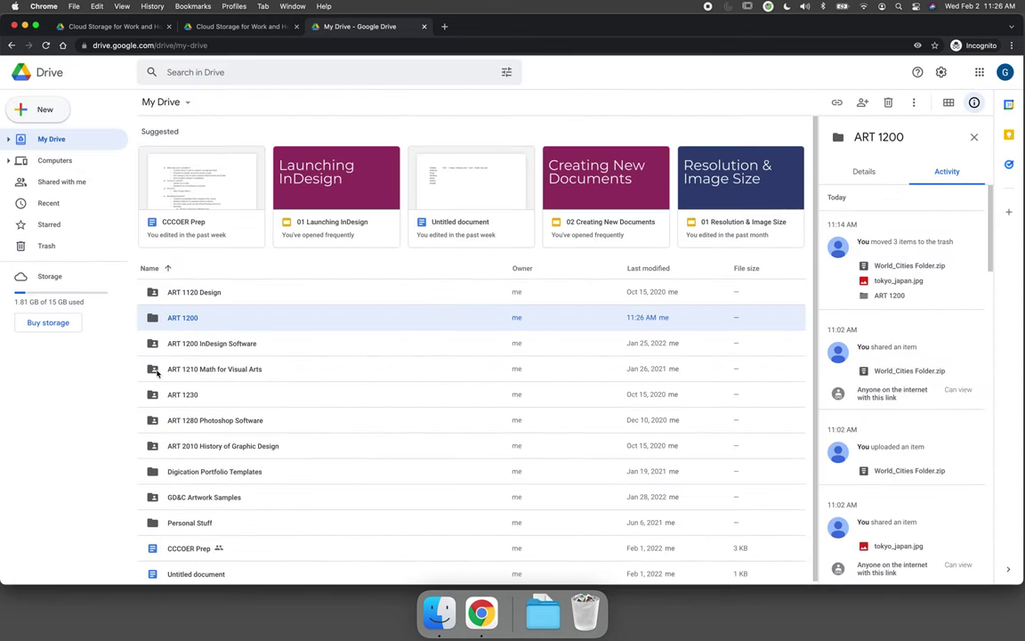
double_click(153, 319)
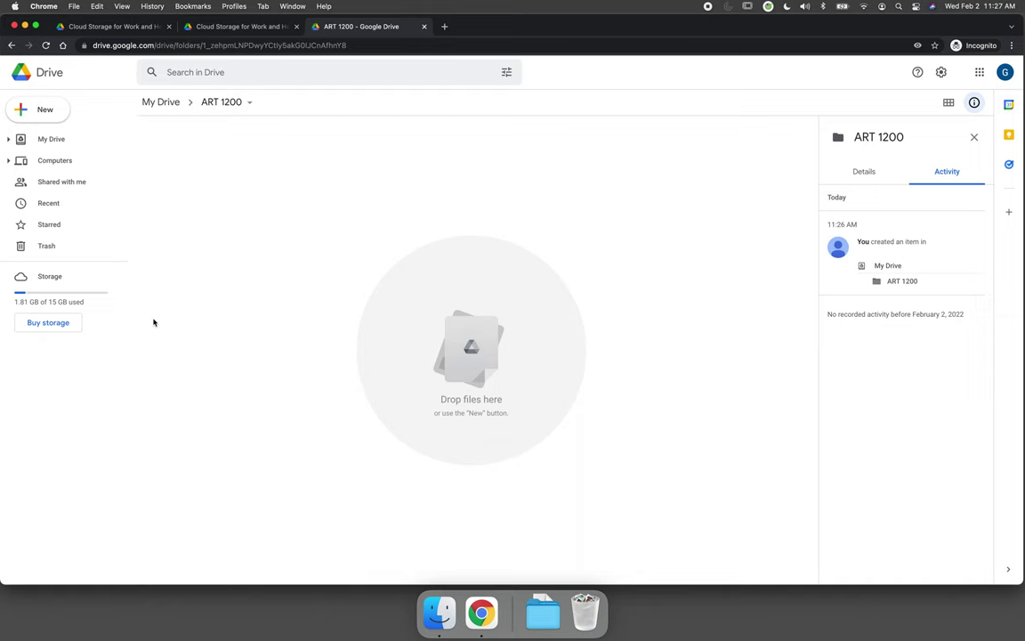
Step: Upload tokyo_japan.jpg and World_Cities Folder.zip from the computer into ART 1200
left_click(46, 110)
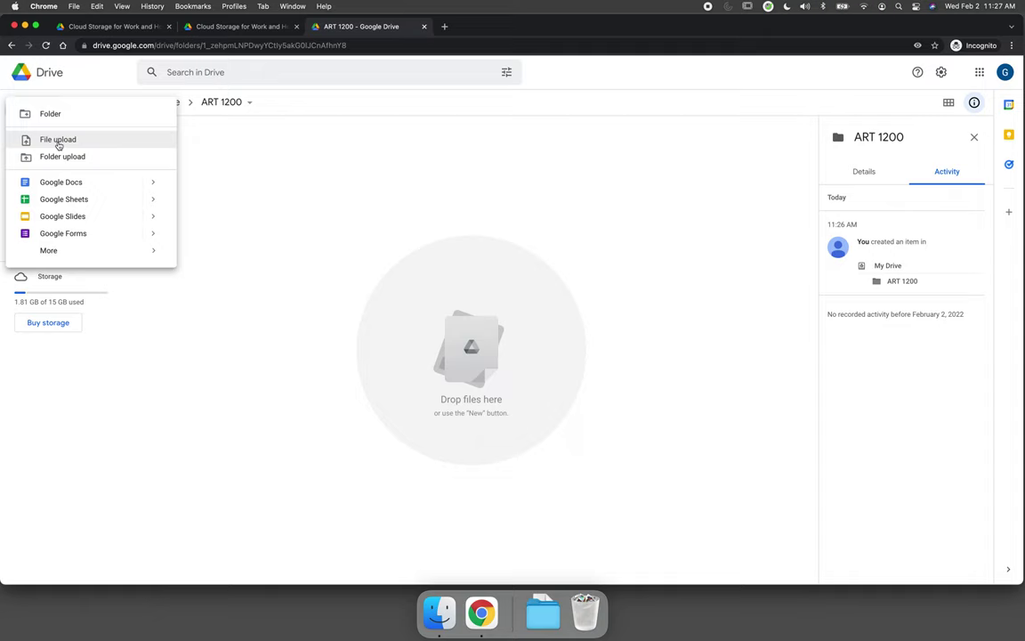
left_click(58, 140)
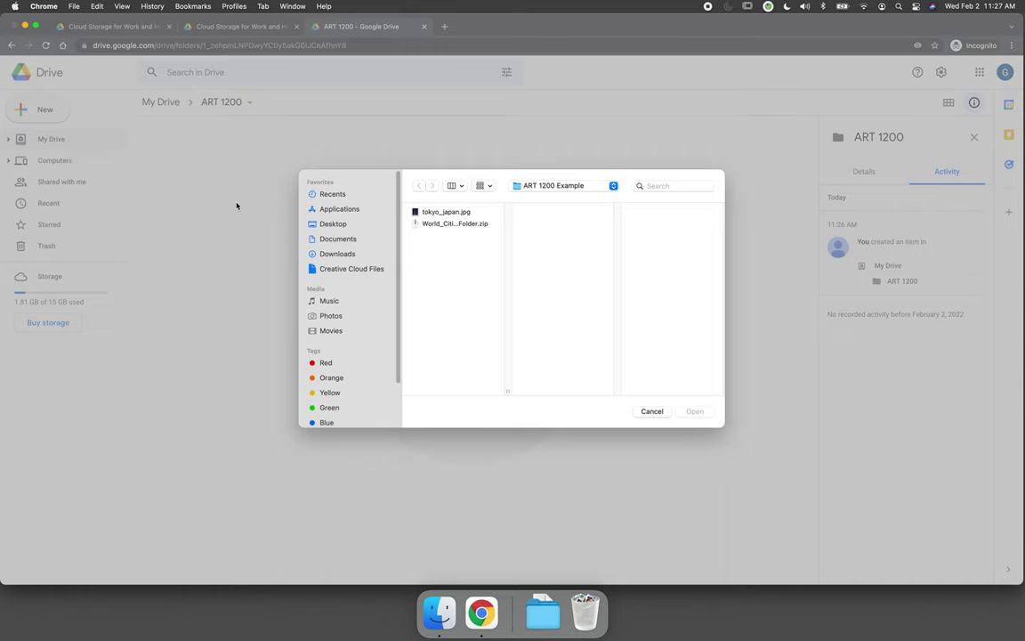
left_click(418, 211)
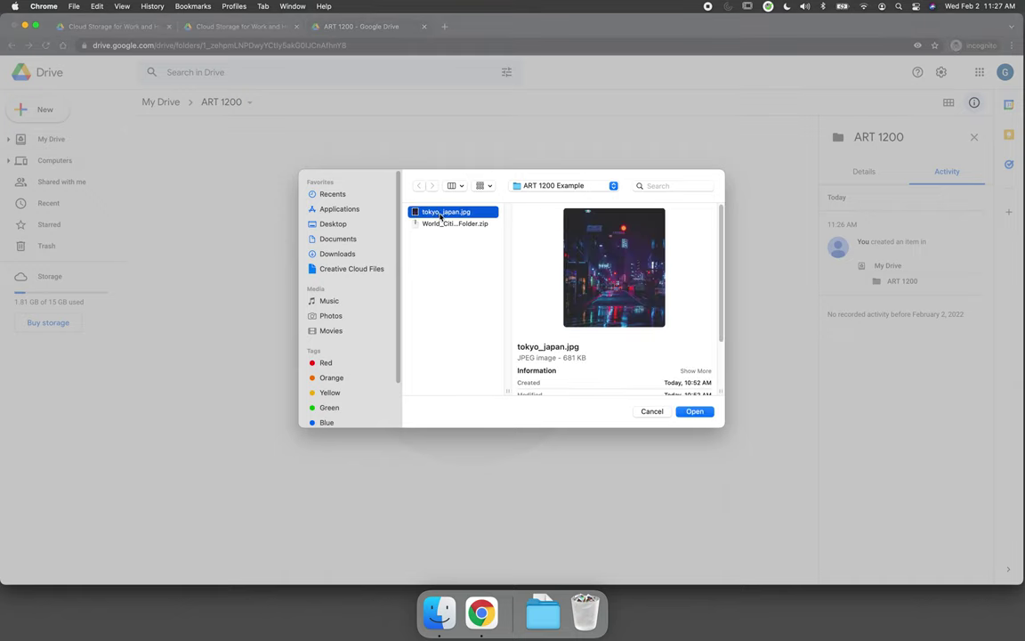
left_click(440, 223, "shift")
left_click(697, 411)
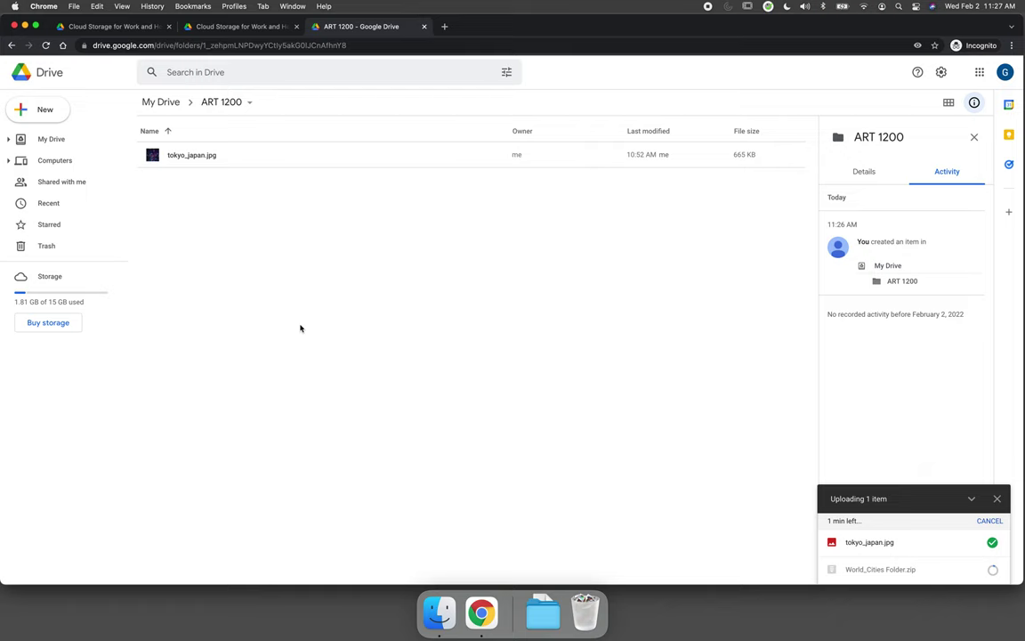
Step: Share tokyo_japan.jpg as Viewer for anyone with the link and copy its link
left_click(183, 153)
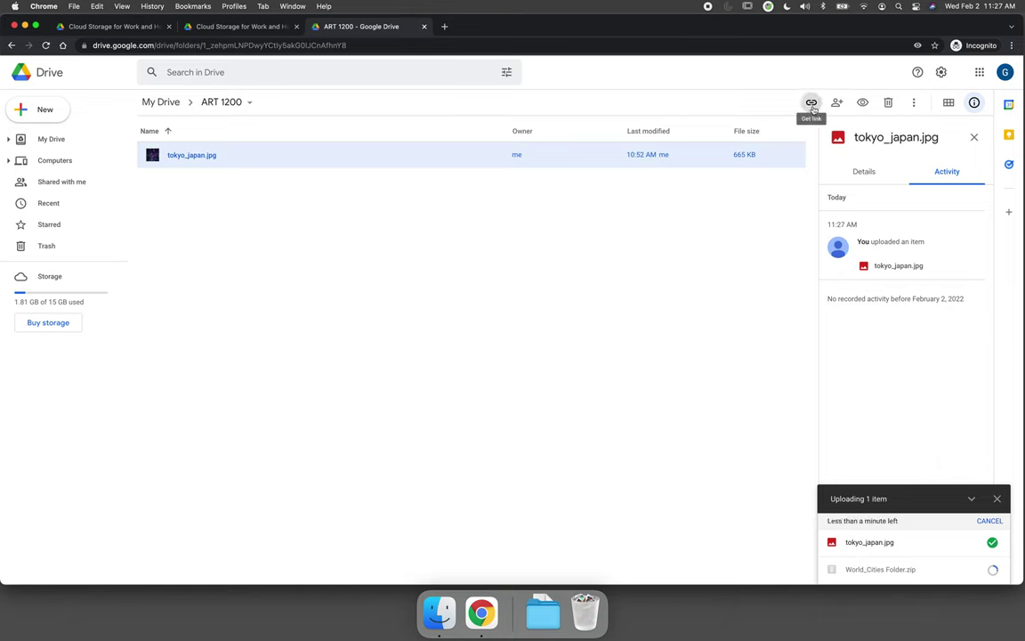
left_click(811, 103)
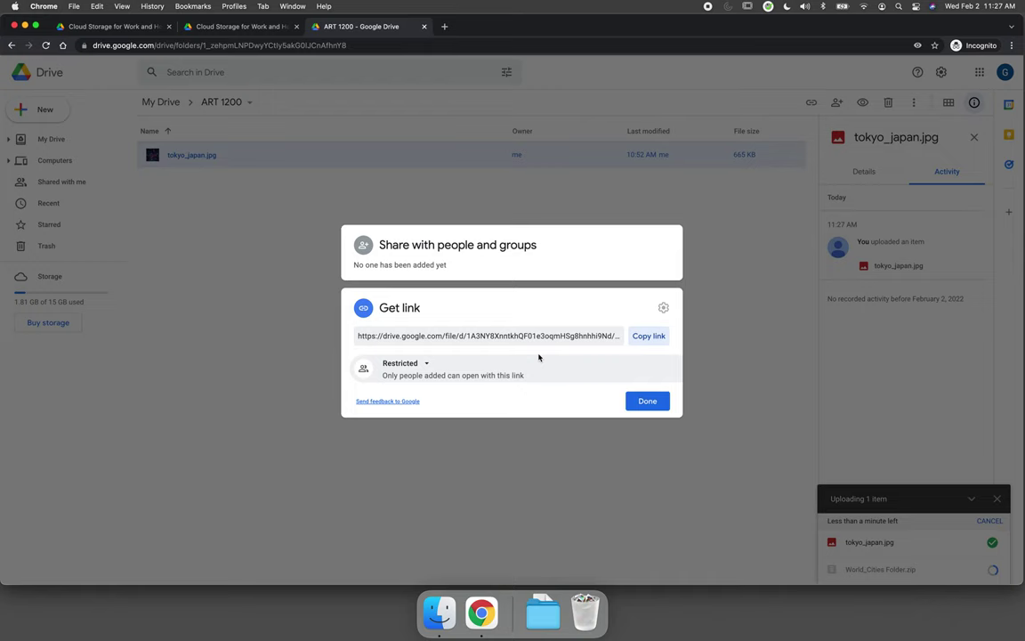
left_click(409, 365)
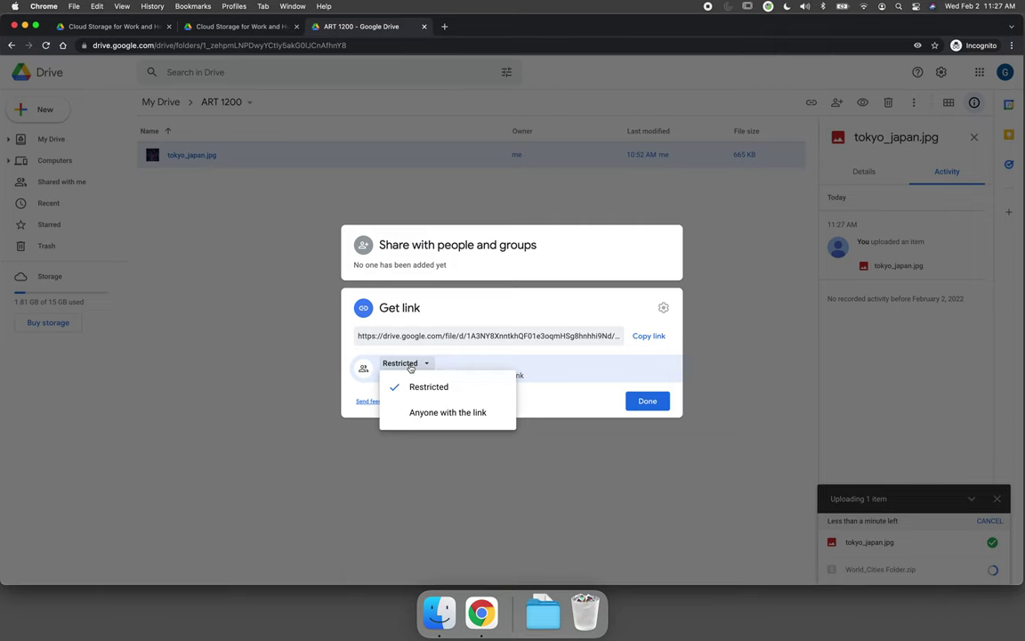
left_click(423, 415)
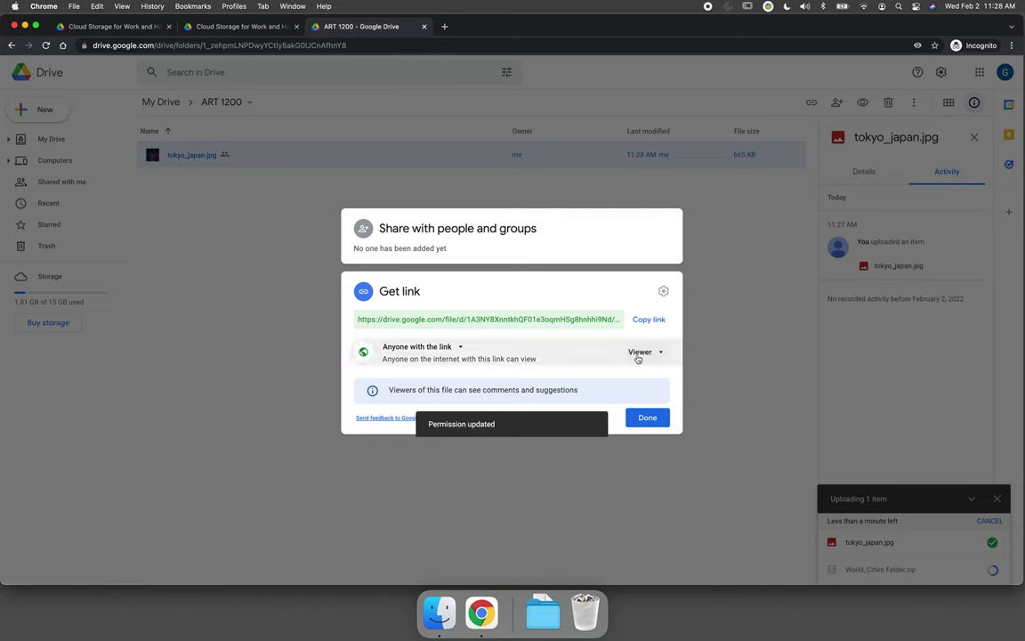
left_click(659, 352)
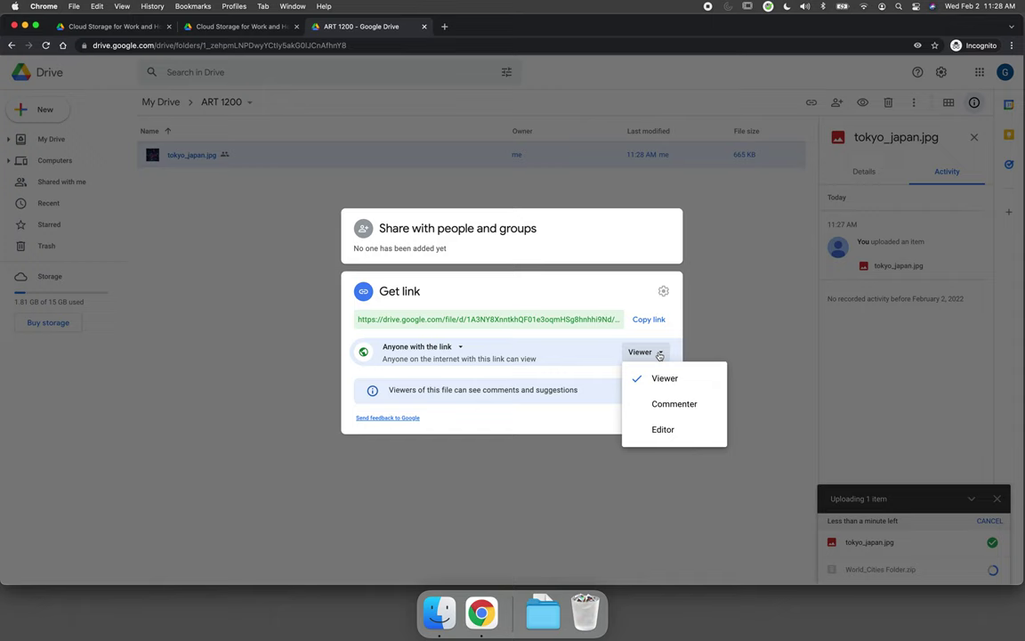
left_click(644, 377)
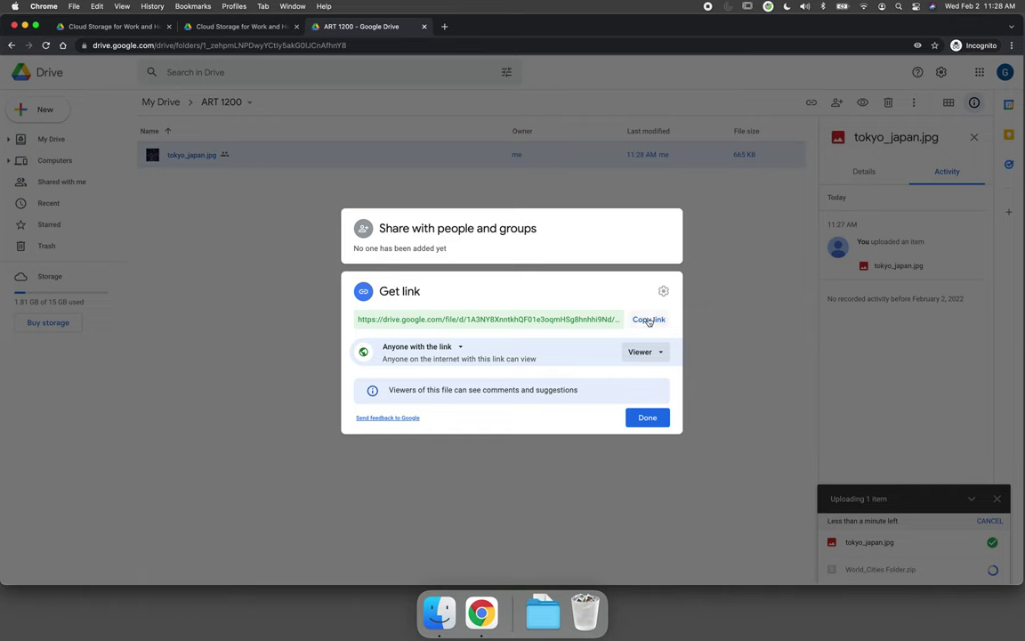
left_click(648, 320)
left_click(646, 418)
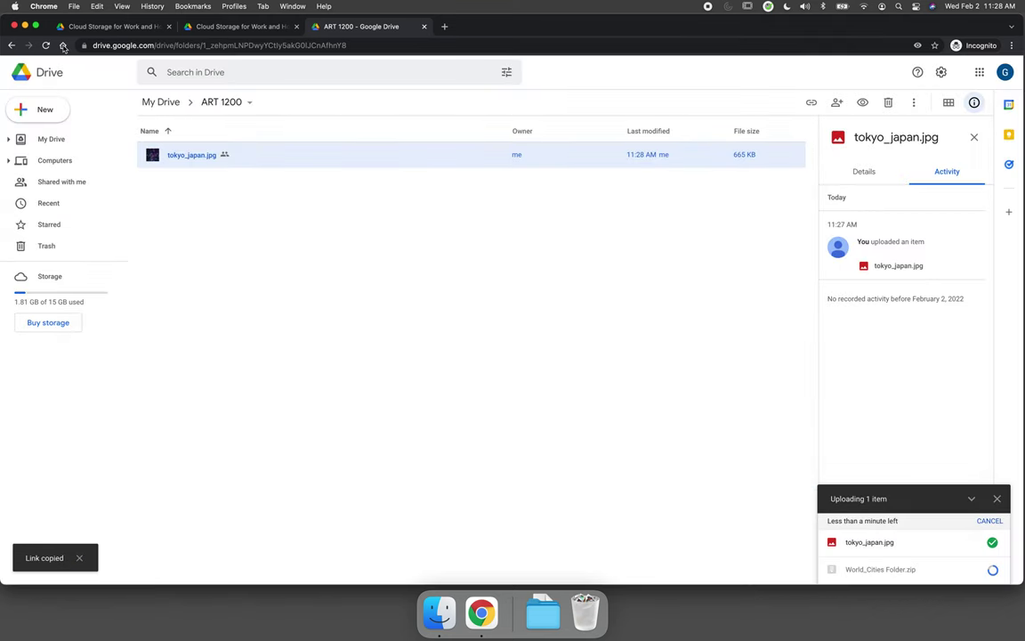
Step: Post a Skills Practice discussion reply containing the pasted tokyo_japan.jpg Drive link
left_click(25, 25)
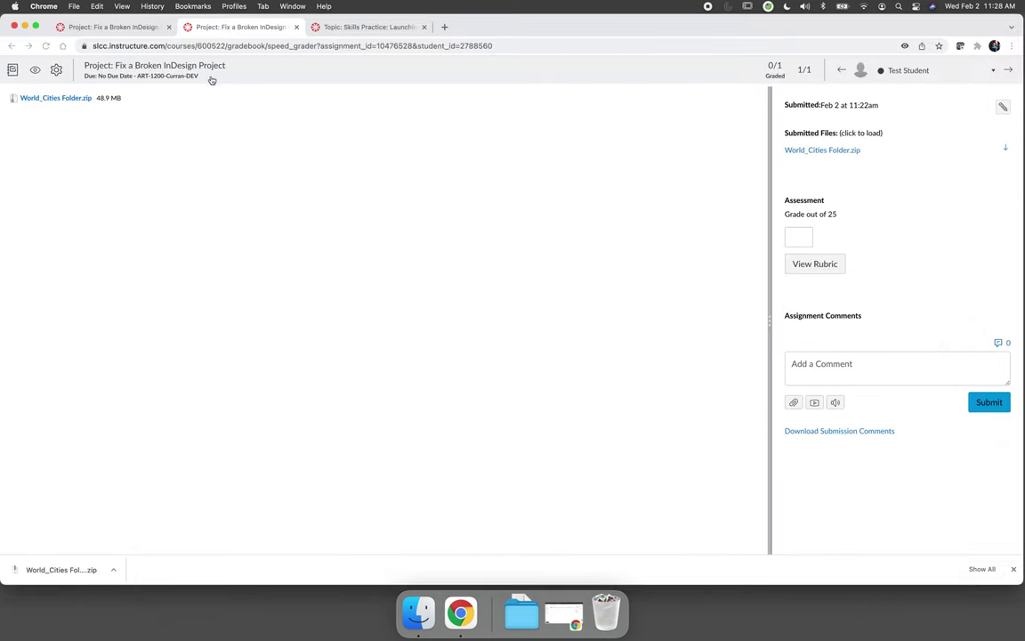
left_click(328, 28)
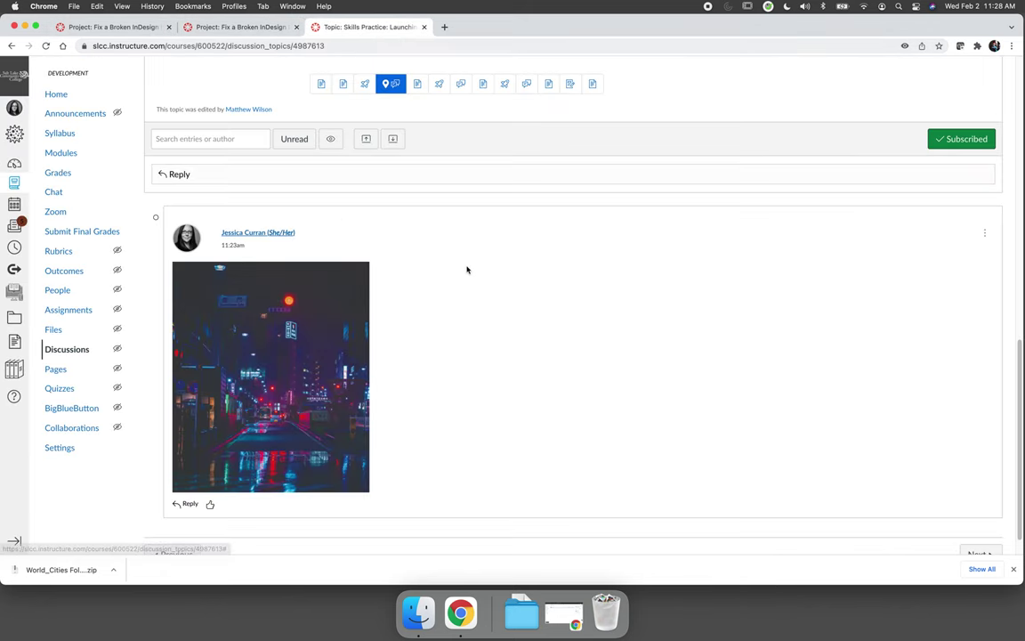
left_click(387, 175)
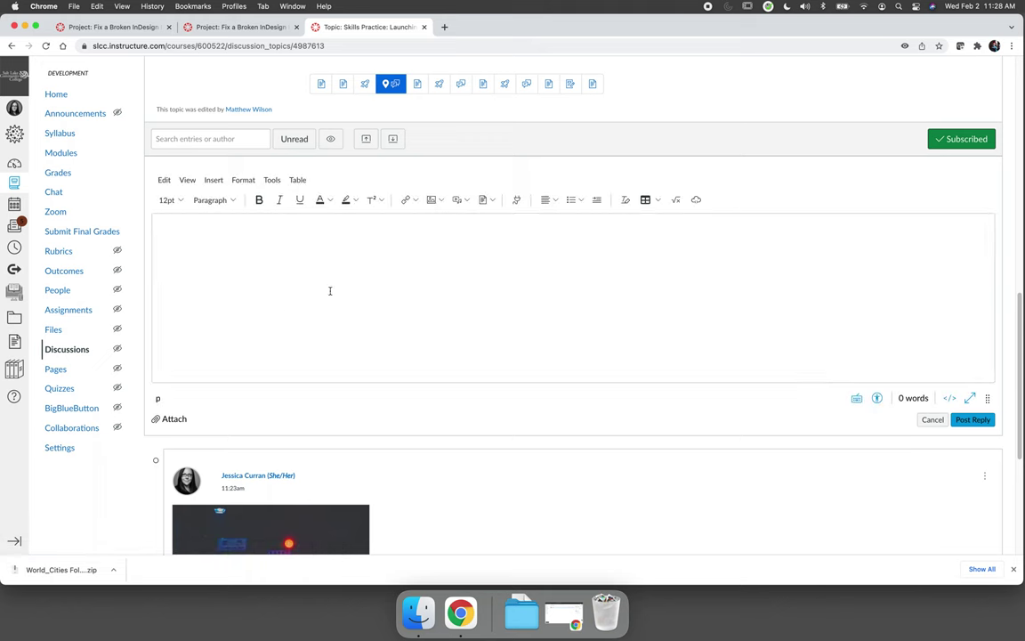
left_click(286, 308)
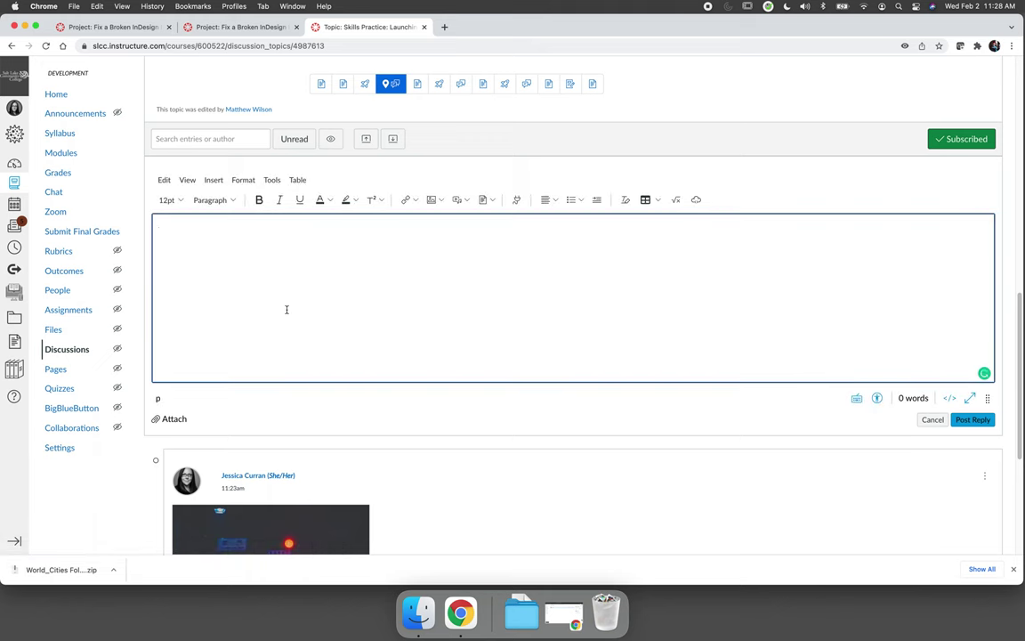
key("super+v")
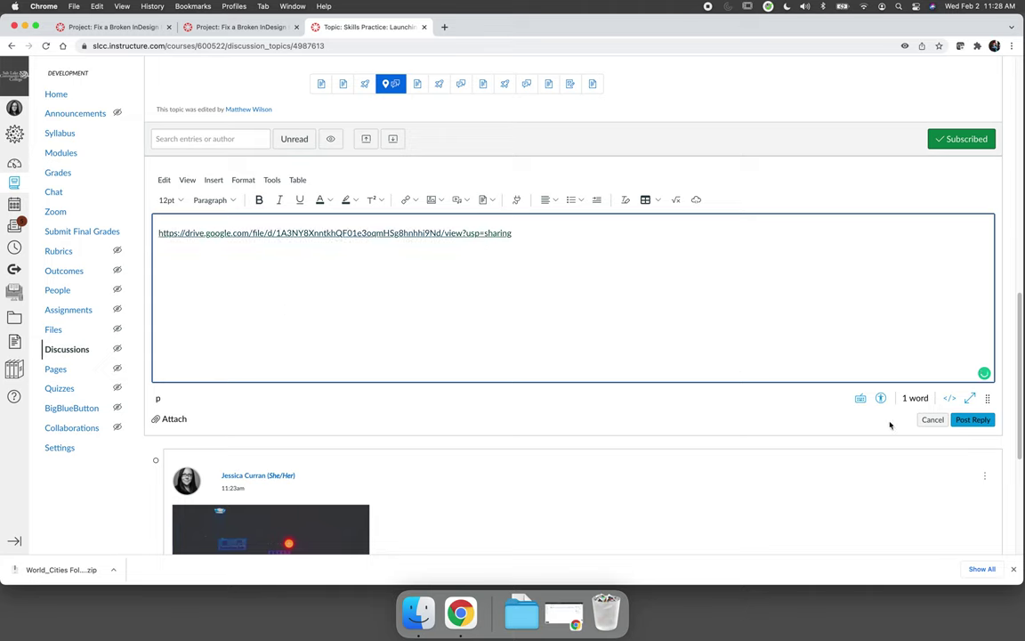
left_click(971, 420)
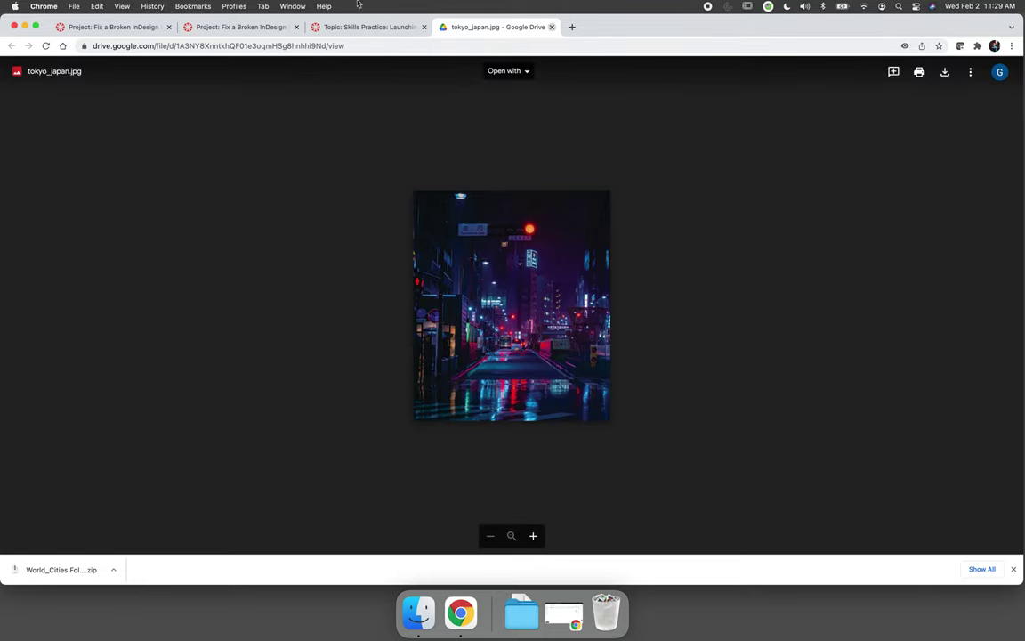
key("super+w")
Step: Share World_Cities Folder.zip with anyone with the link, copy its link, and return to Canvas
left_click(564, 614)
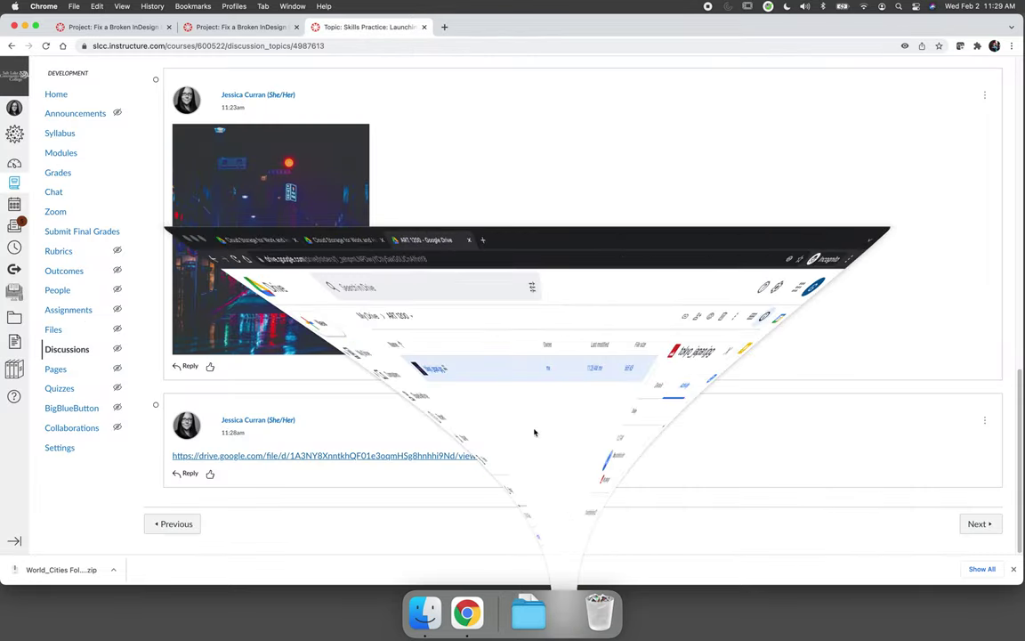
left_click(329, 279)
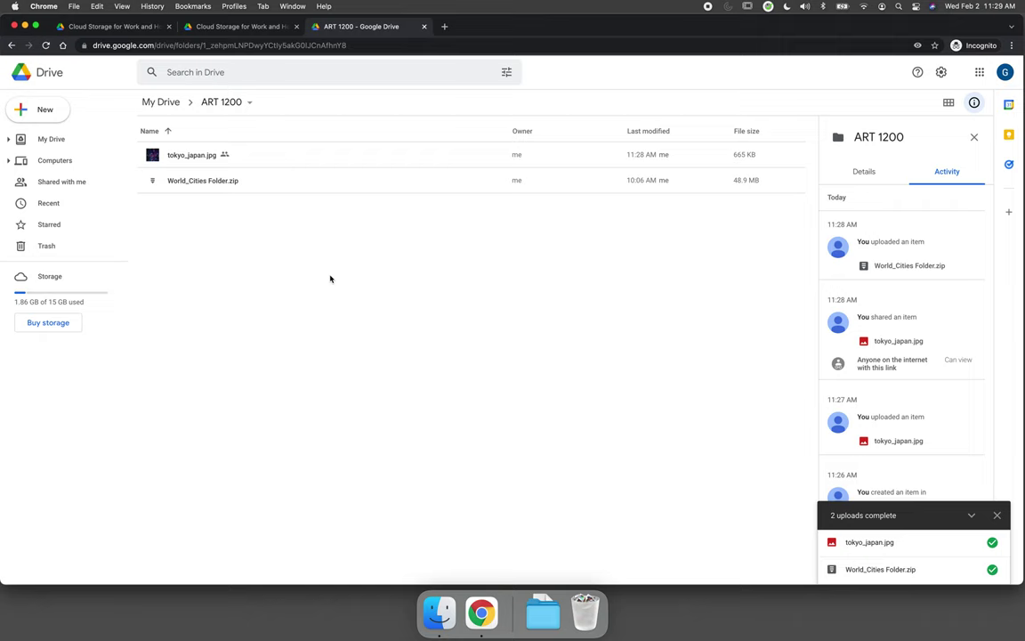
left_click(203, 183)
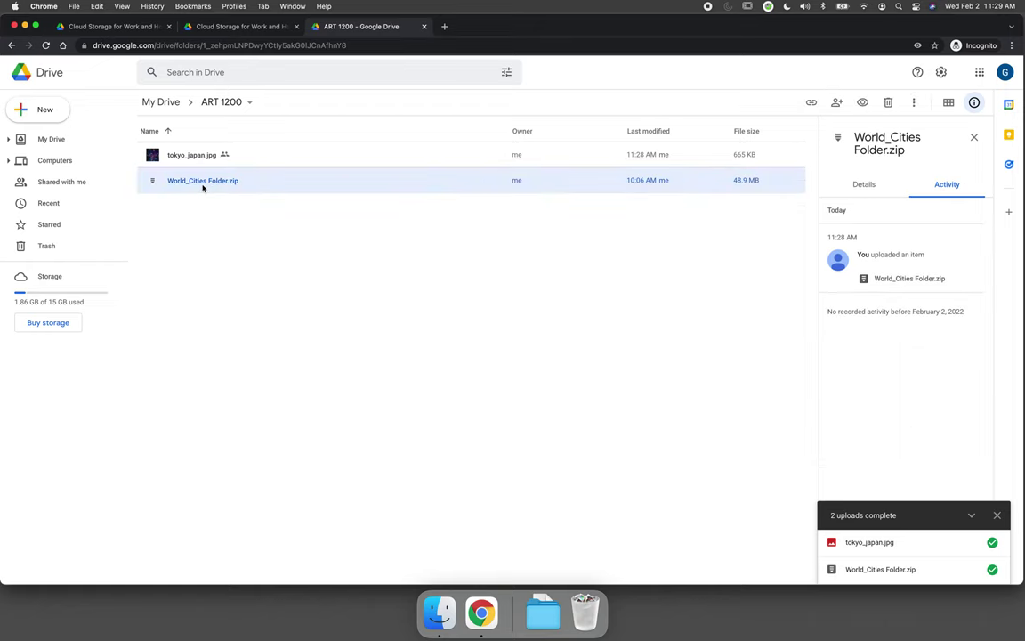
left_click(810, 104)
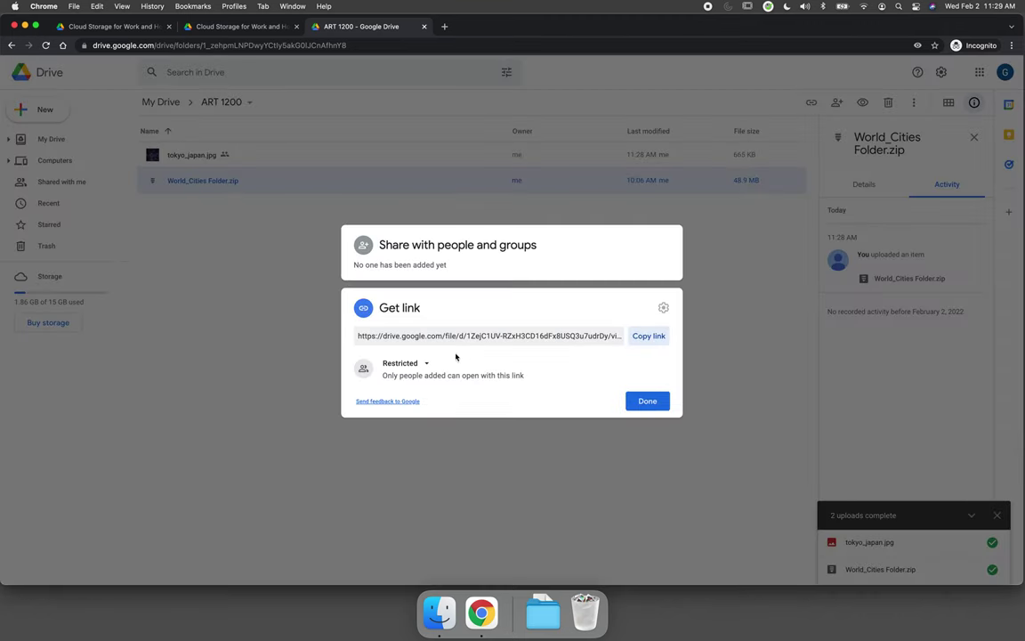
left_click(403, 364)
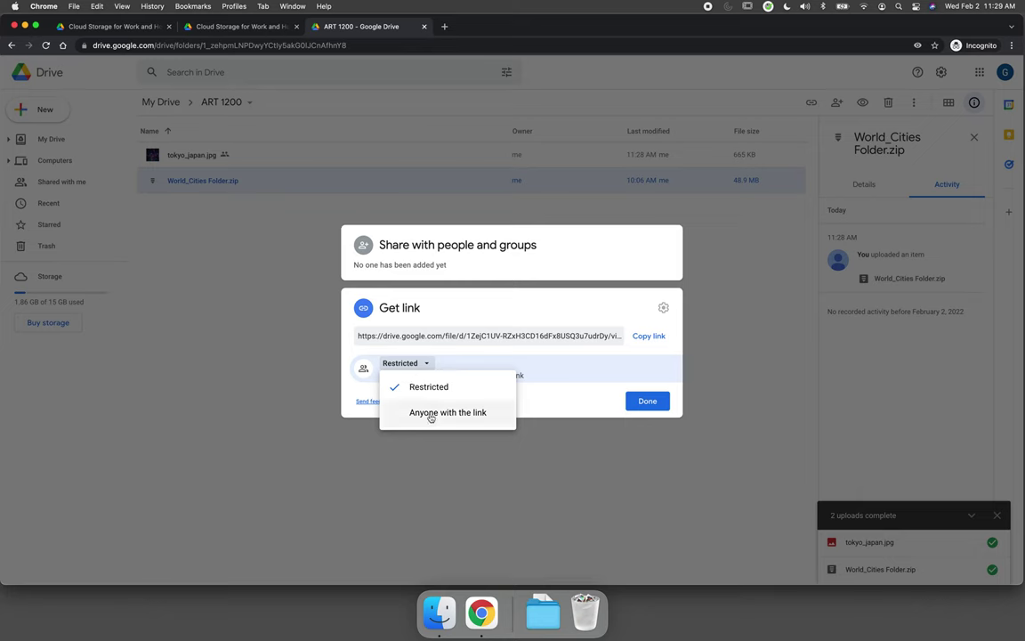
left_click(431, 415)
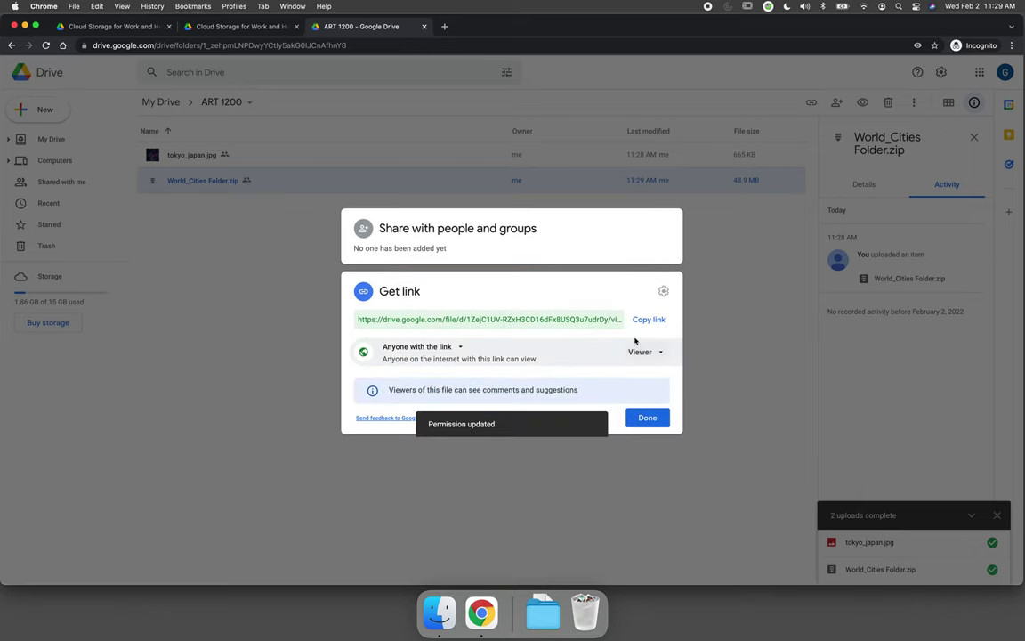
left_click(646, 321)
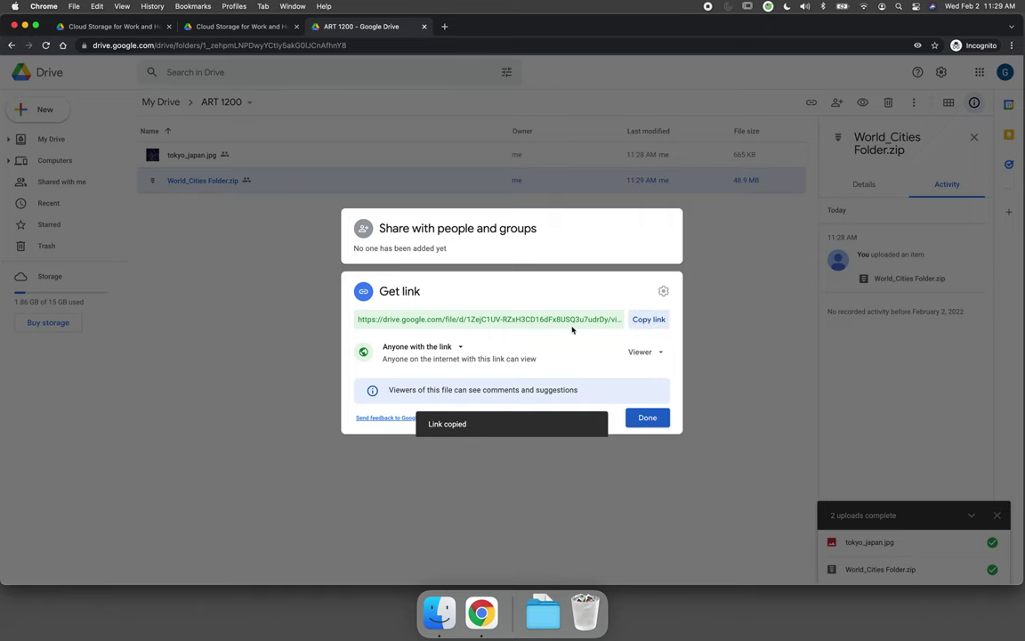
left_click(25, 26)
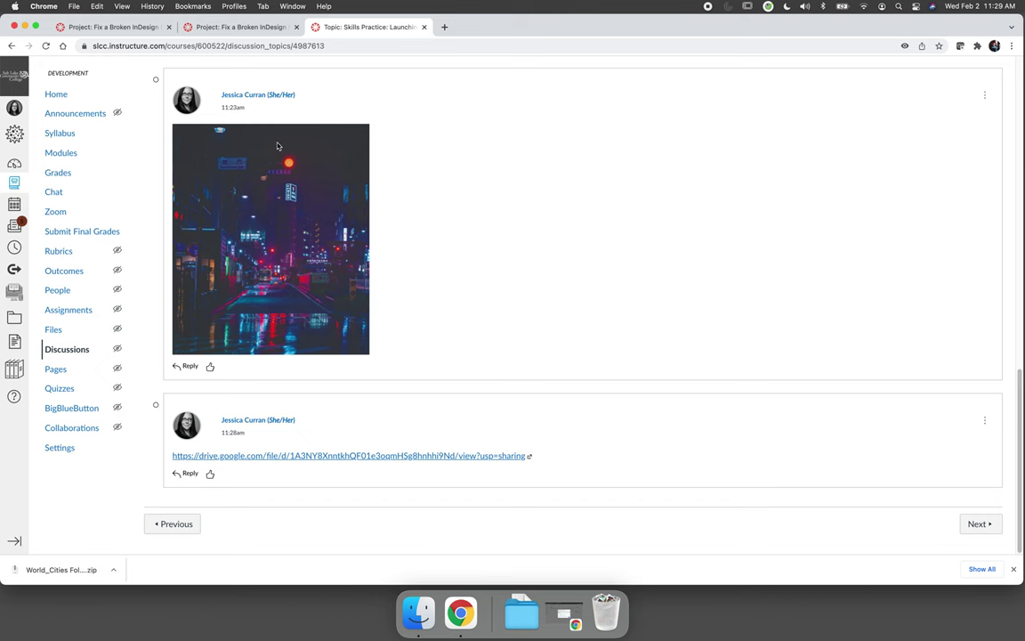
Step: Open Fix a Broken InDesign Project in Student View and start a new attempt
left_click(122, 27)
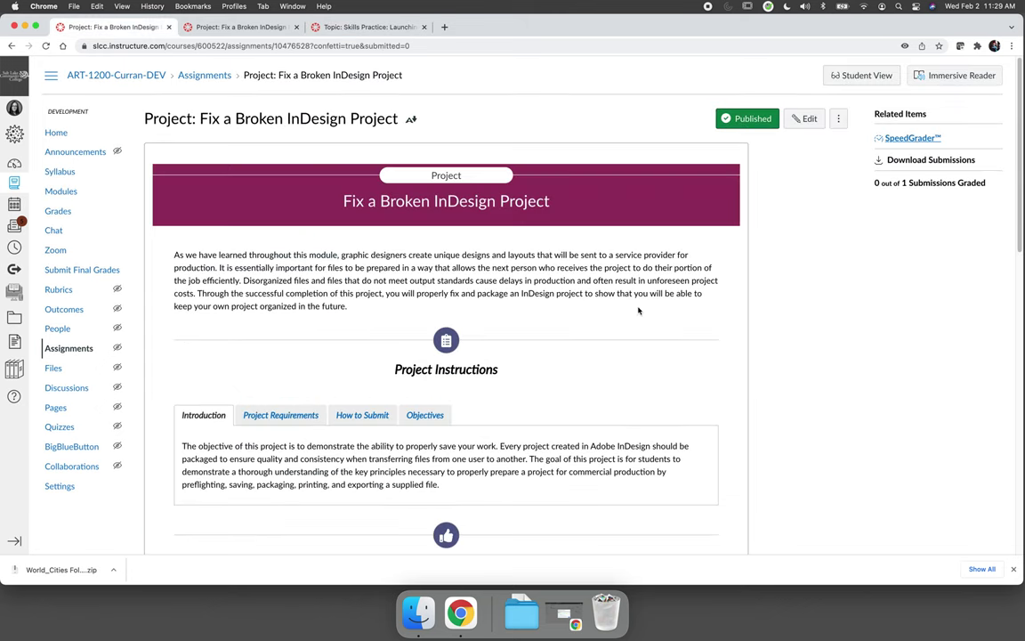
left_click(860, 76)
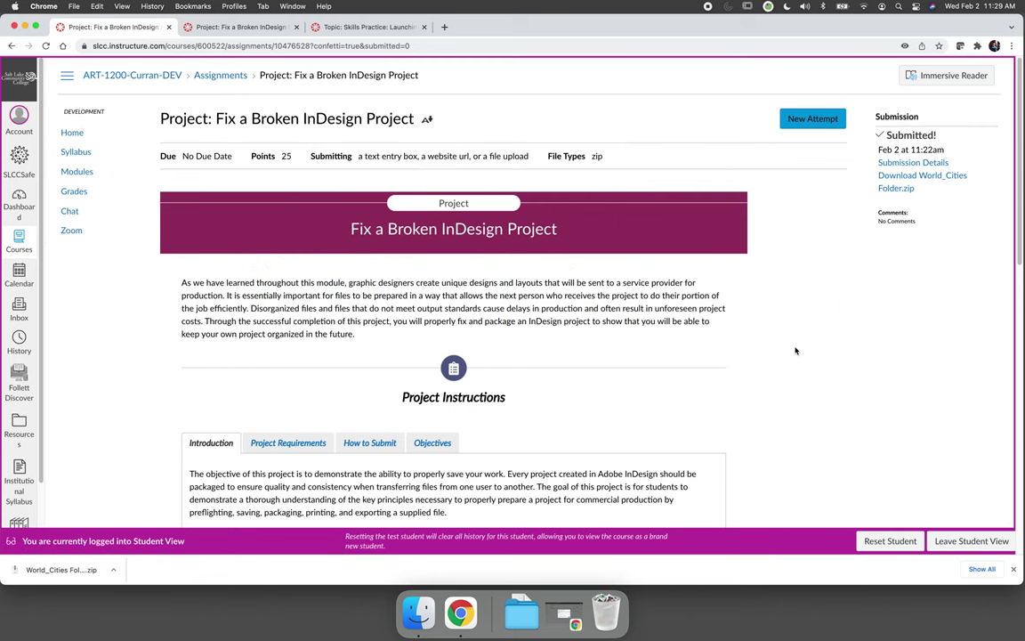
left_click(812, 120)
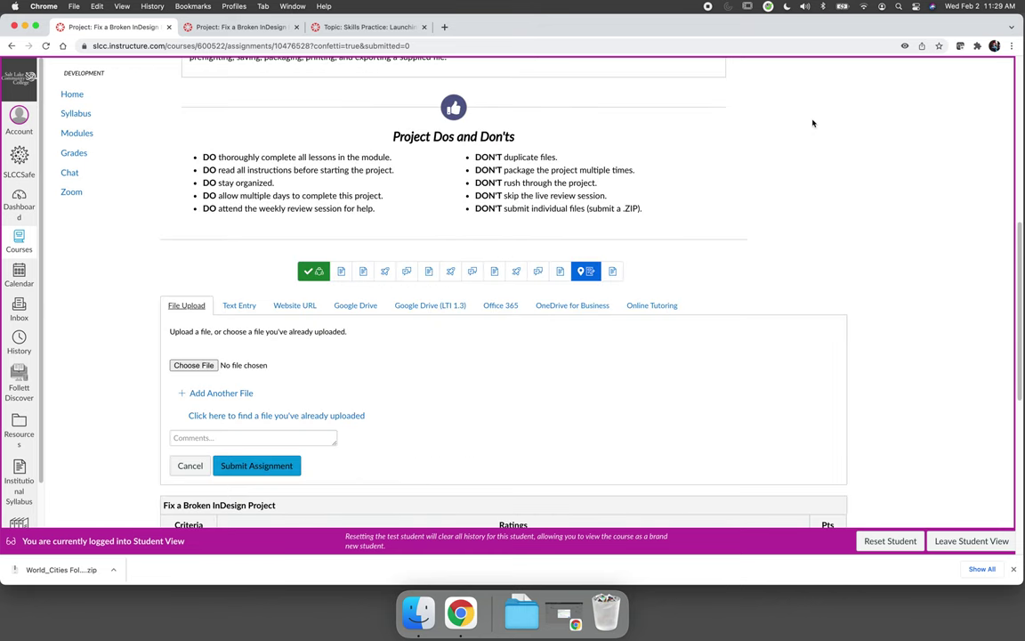
Step: Submit the World_Cities Folder.zip Drive link as a Website URL, then leave Student View
left_click(240, 312)
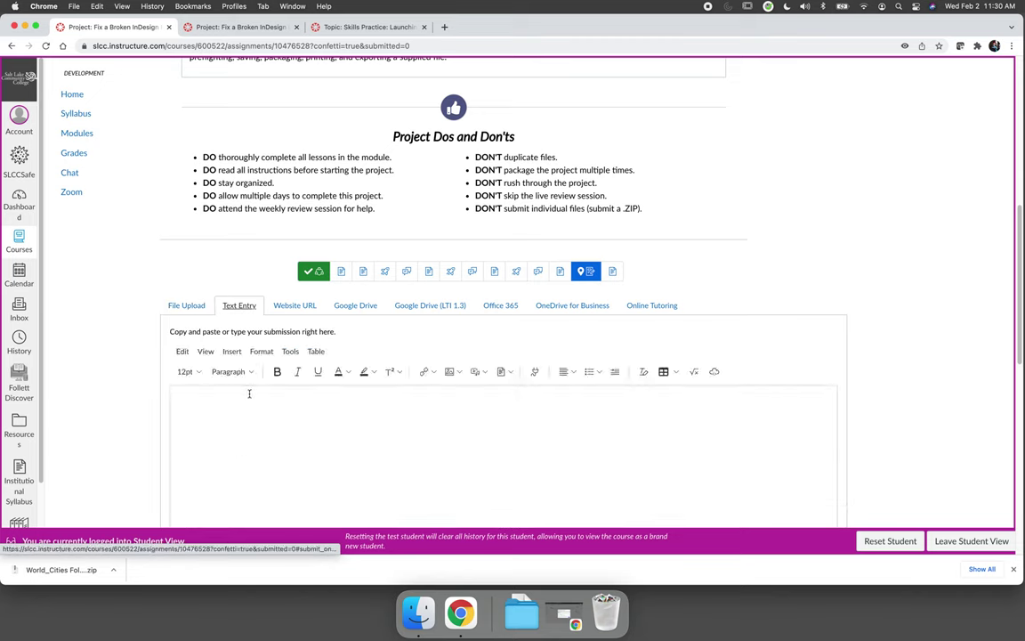
left_click(247, 424)
key("super+v")
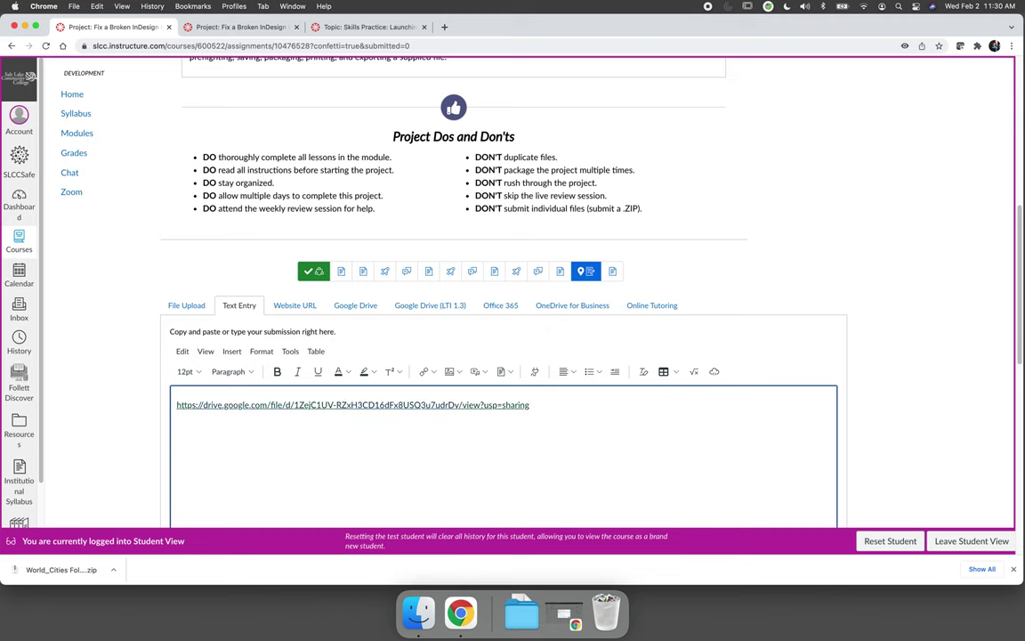
left_click(294, 305)
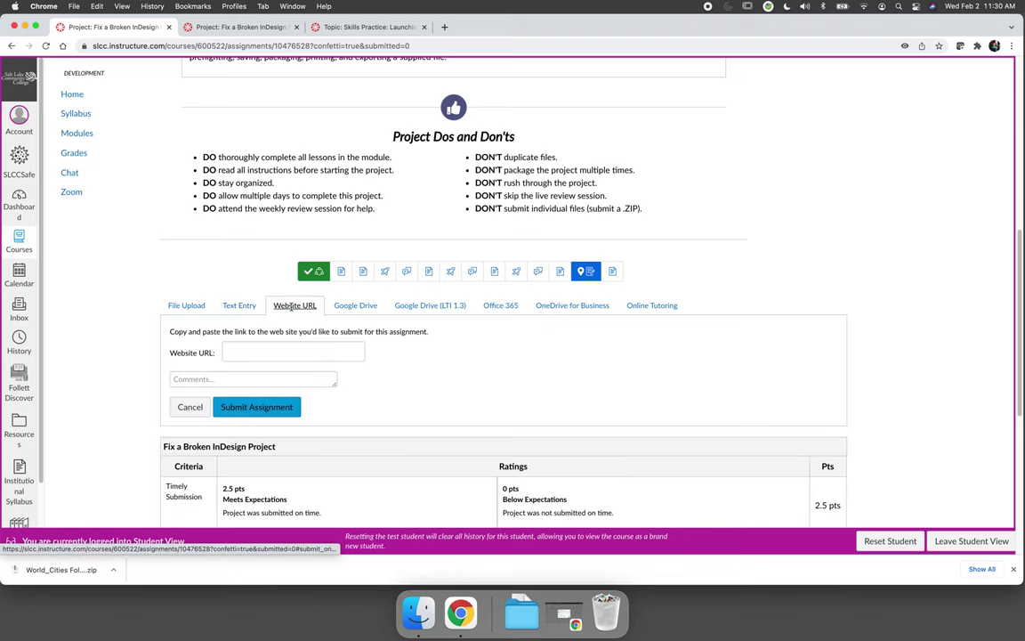
left_click(290, 356)
key("super+v")
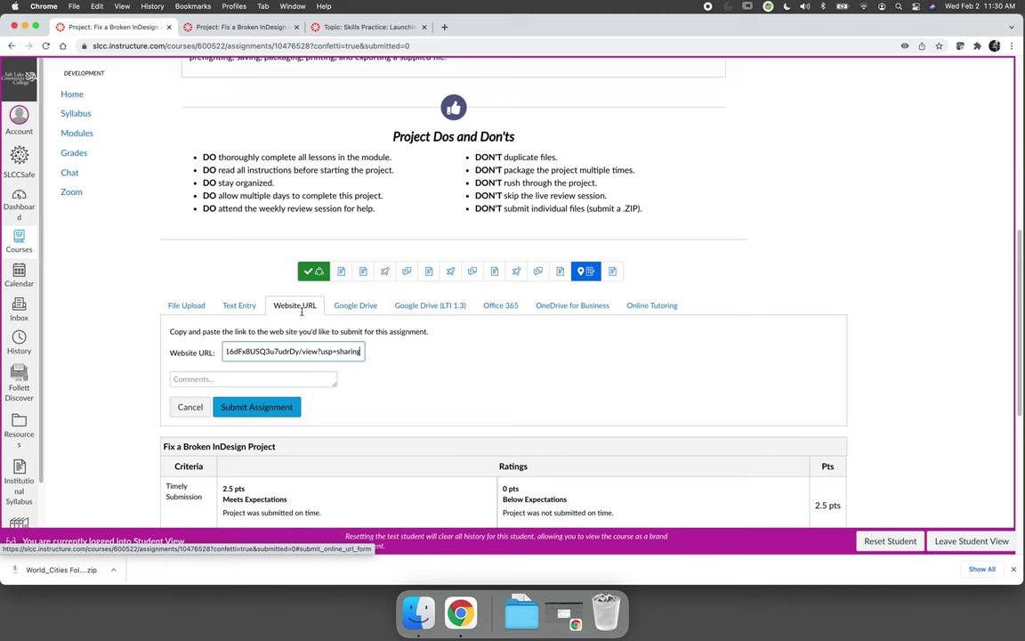
left_click(275, 406)
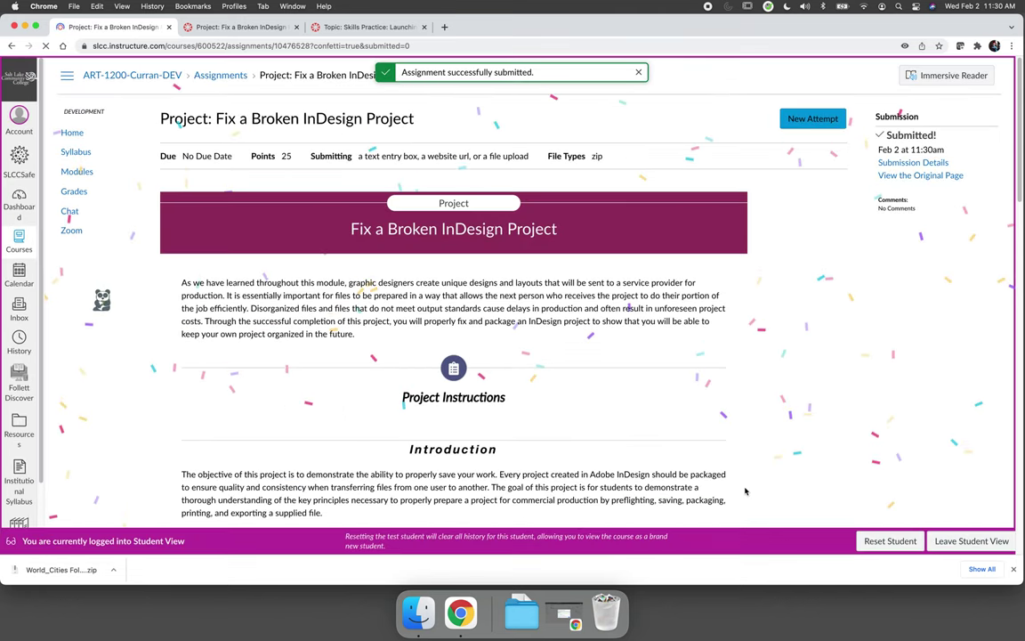
left_click(949, 543)
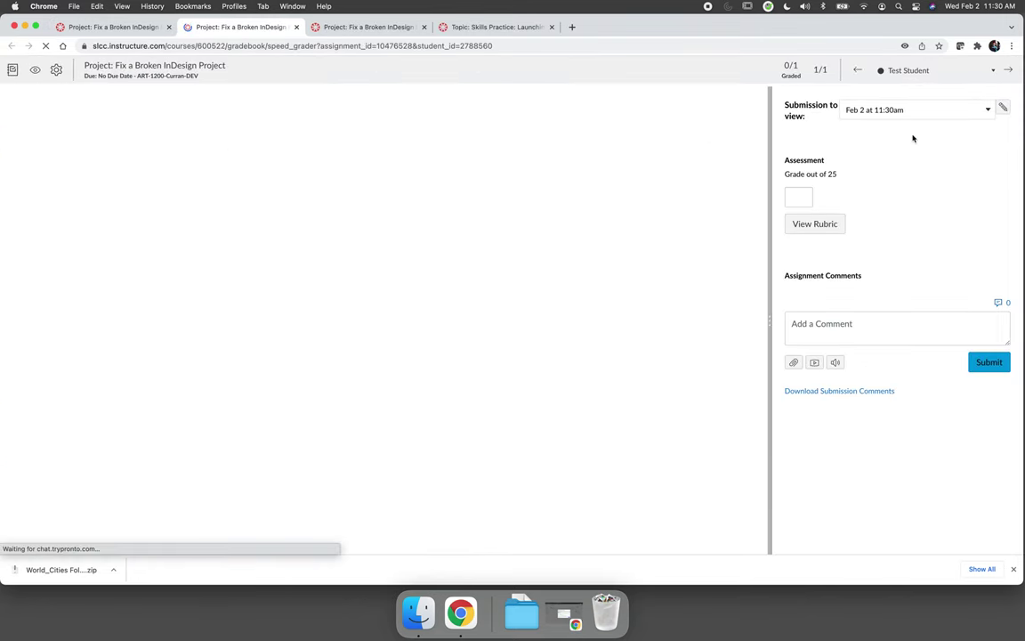
Step: Compare the 11:22am and 11:30am submissions in SpeedGrader, then close the zip's Drive preview
left_click(922, 107)
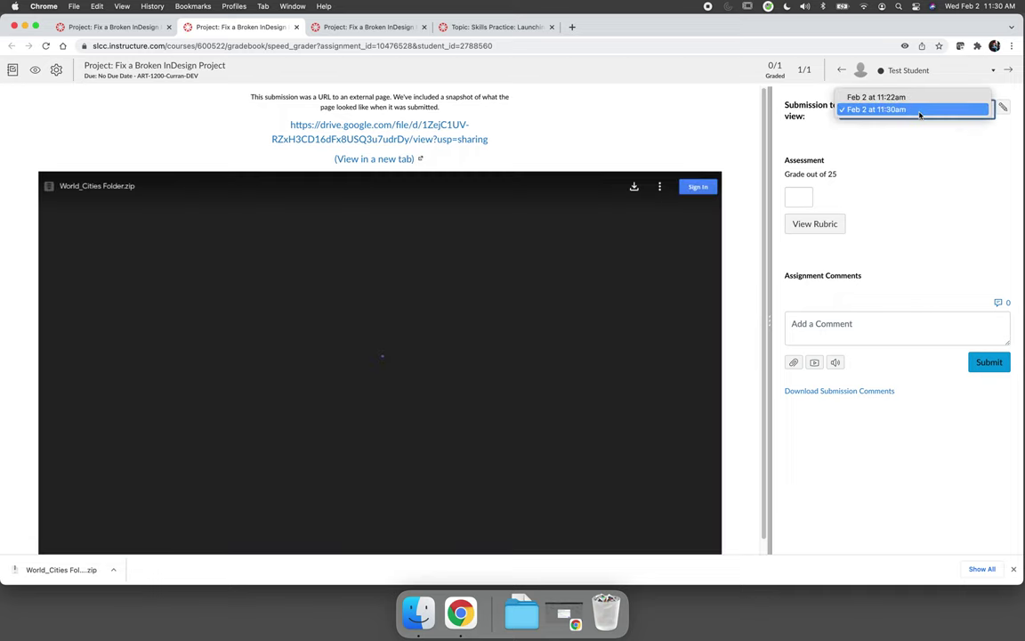
left_click(922, 98)
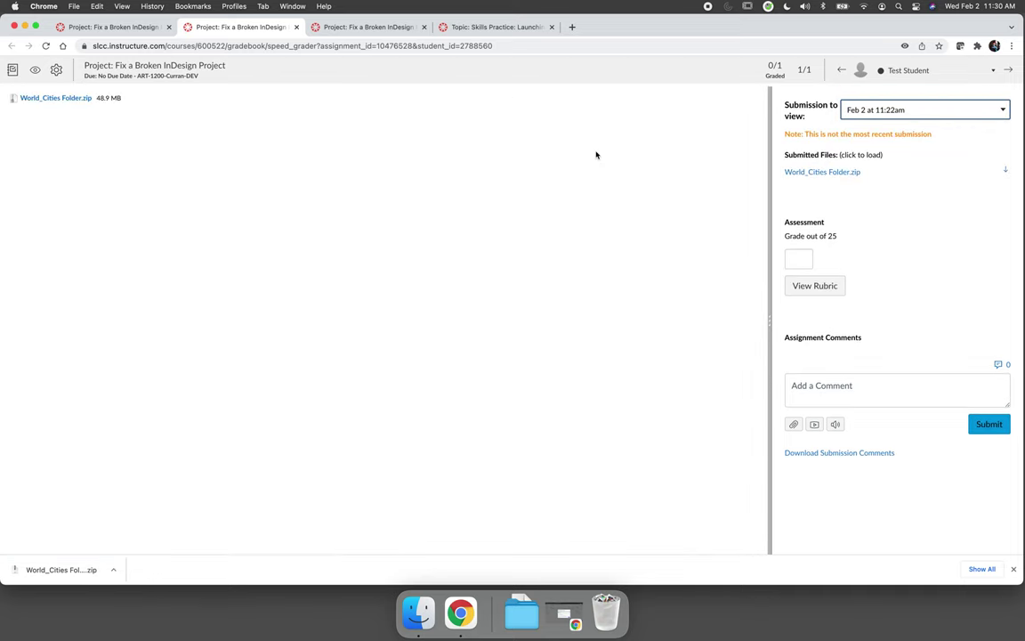
left_click(887, 110)
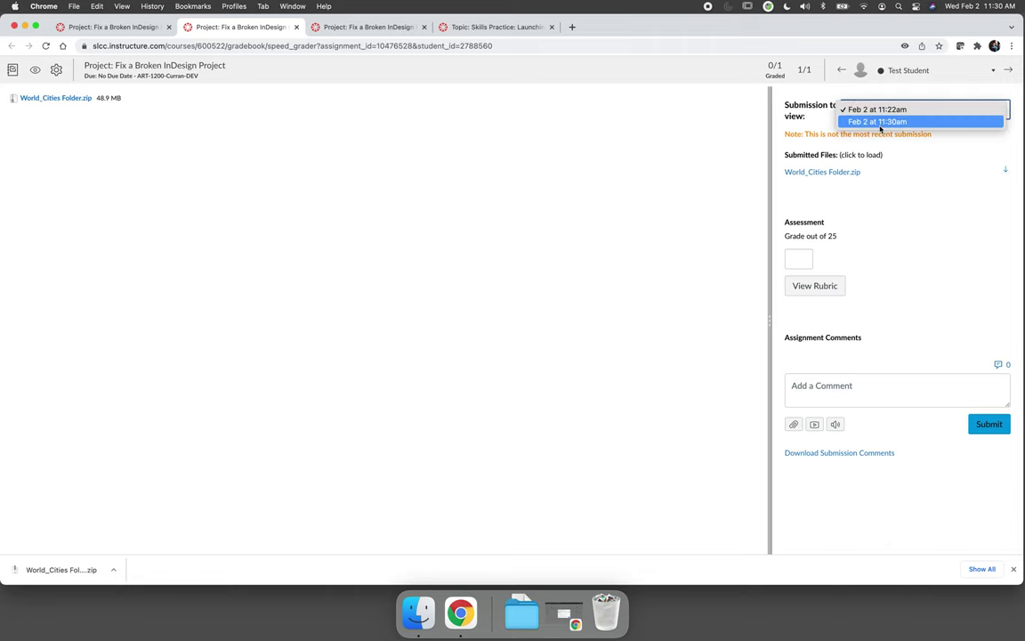
left_click(880, 122)
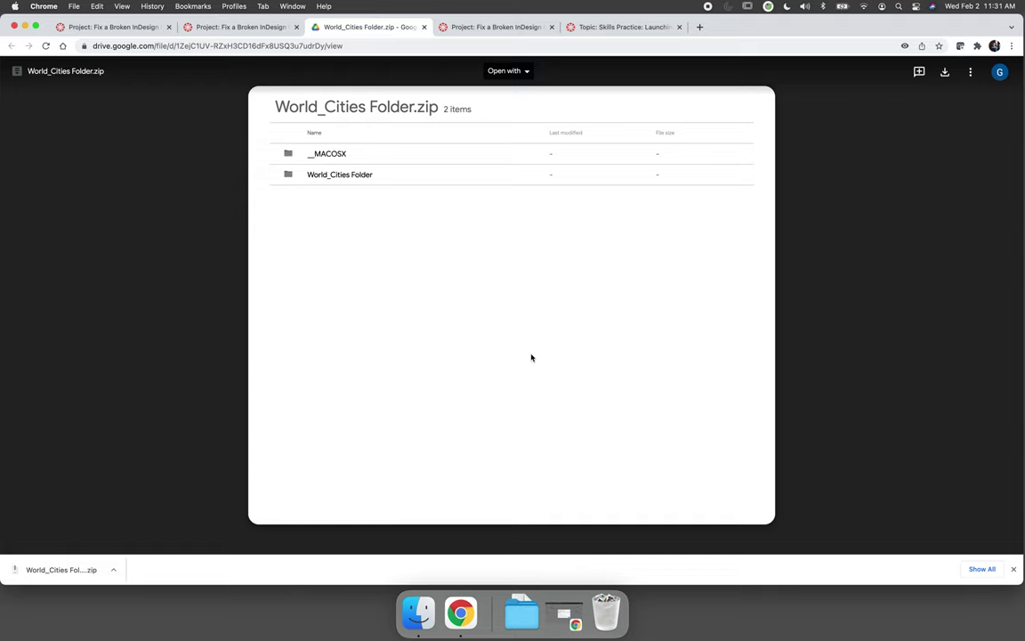
left_click(423, 27)
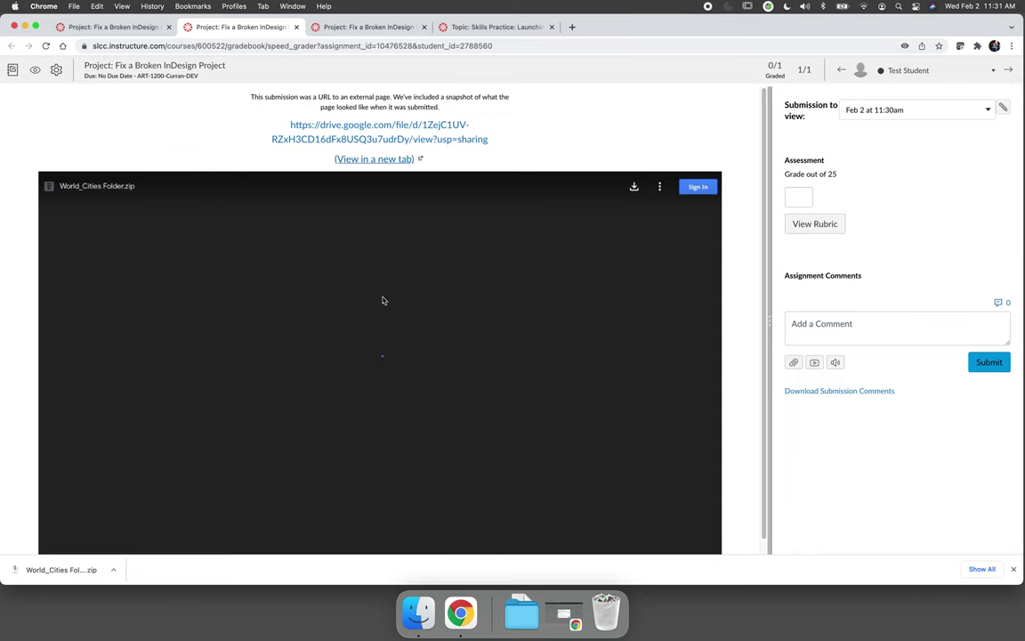
Step: Dismiss the Get link dialog and preview tokyo_japan.jpg full screen from the ART 1200 folder
left_click(567, 623)
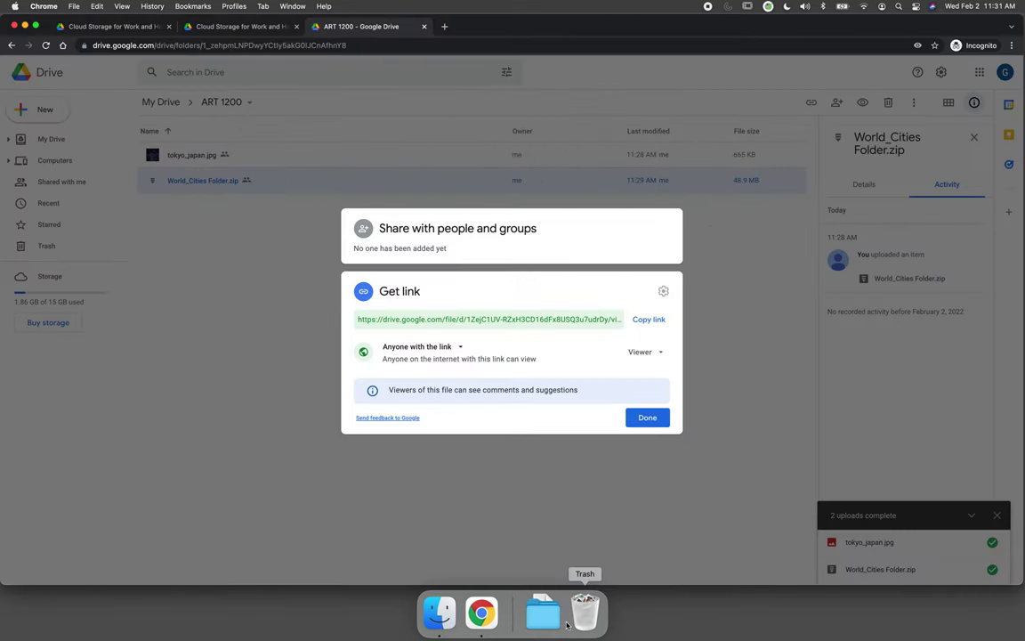
left_click(280, 352)
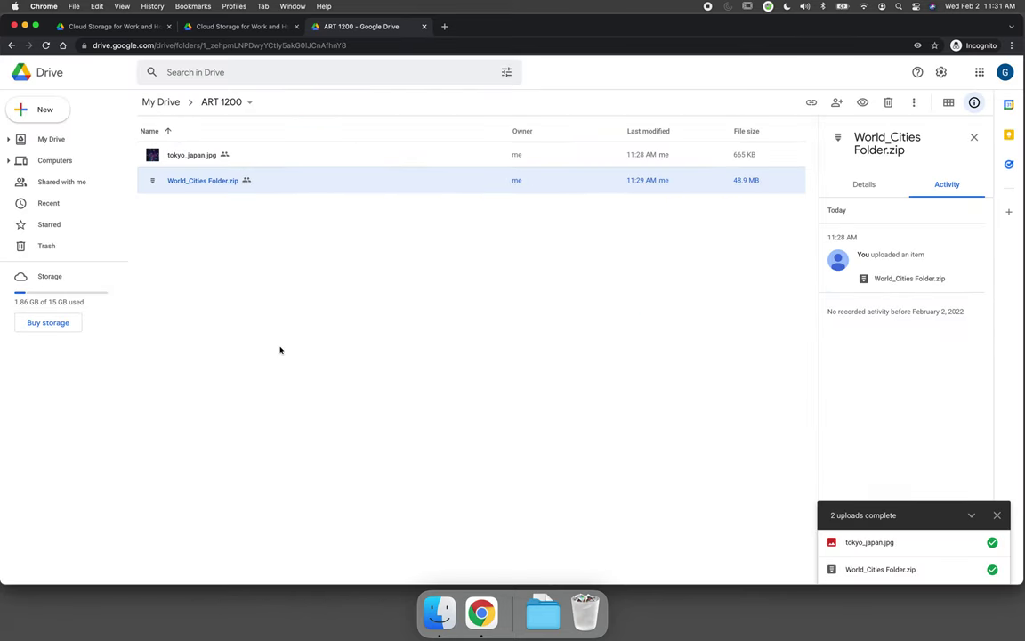
left_click(261, 281)
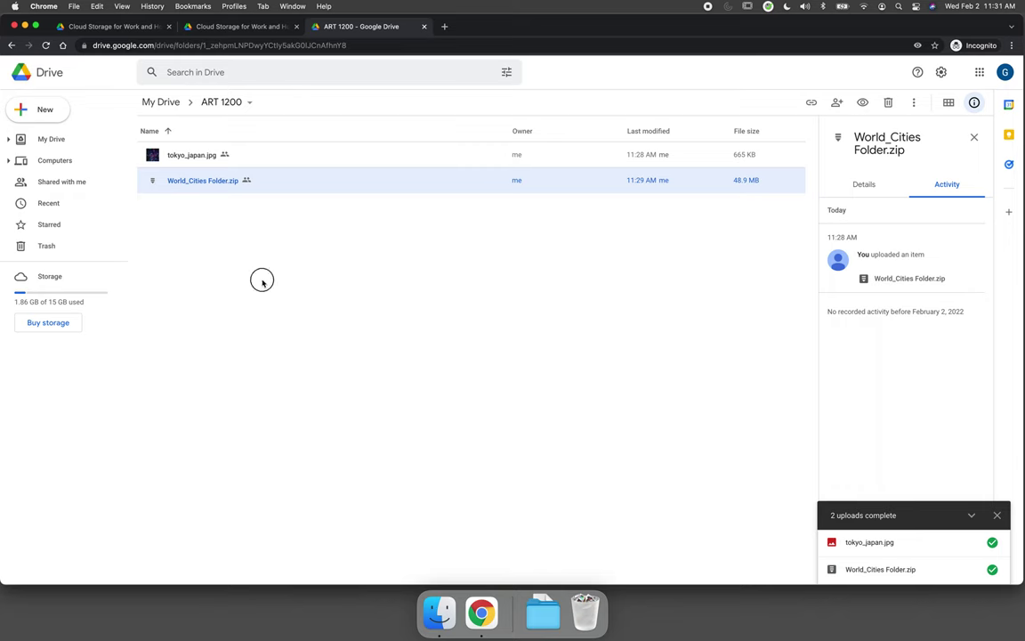
left_click(185, 158)
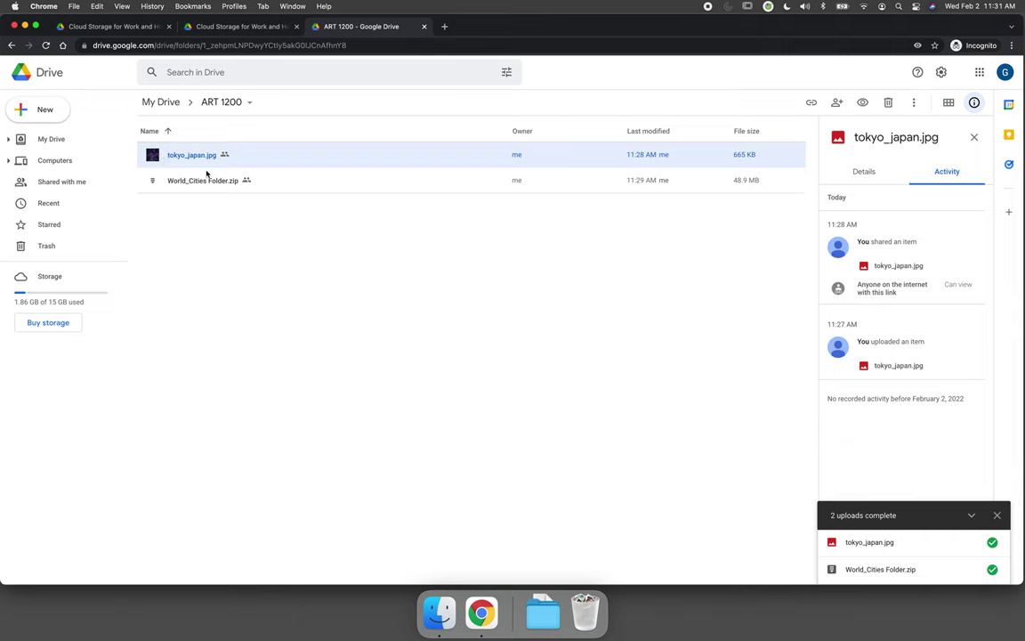
left_click(155, 157)
double_click(156, 156)
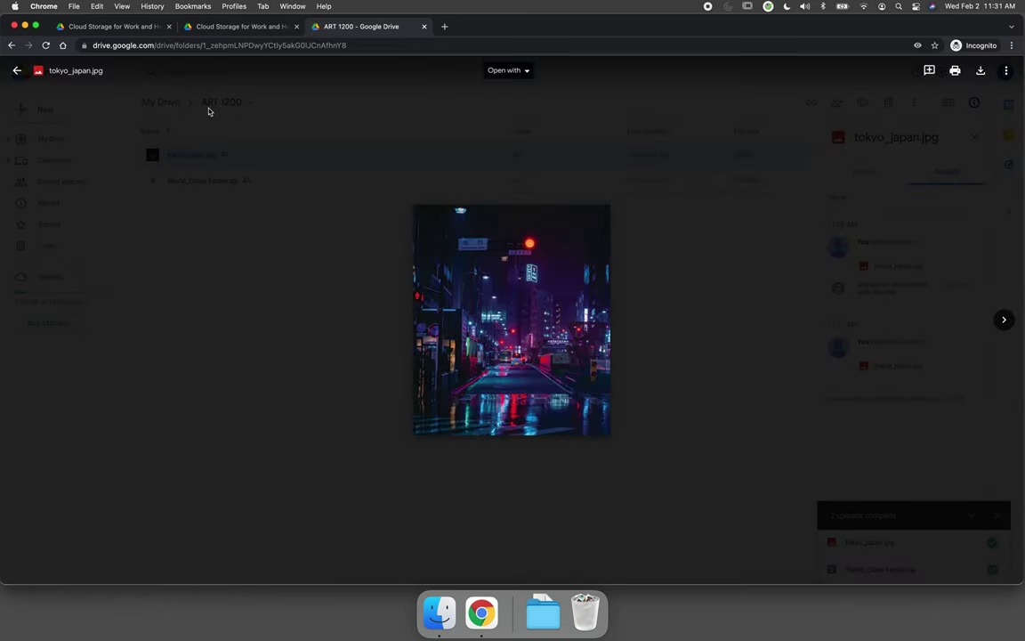
key("Escape")
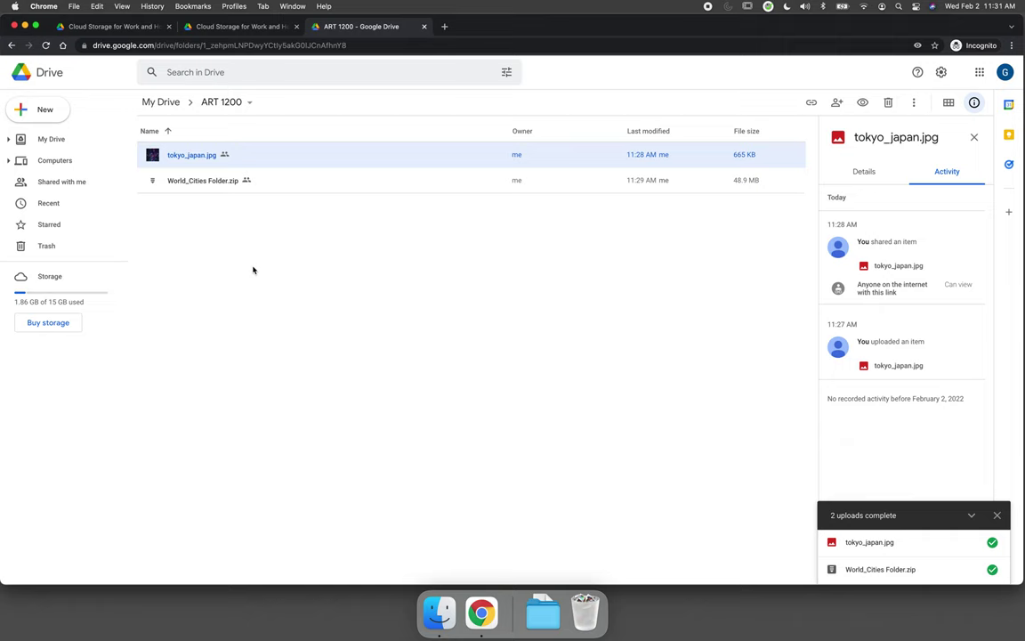
right_click(196, 157)
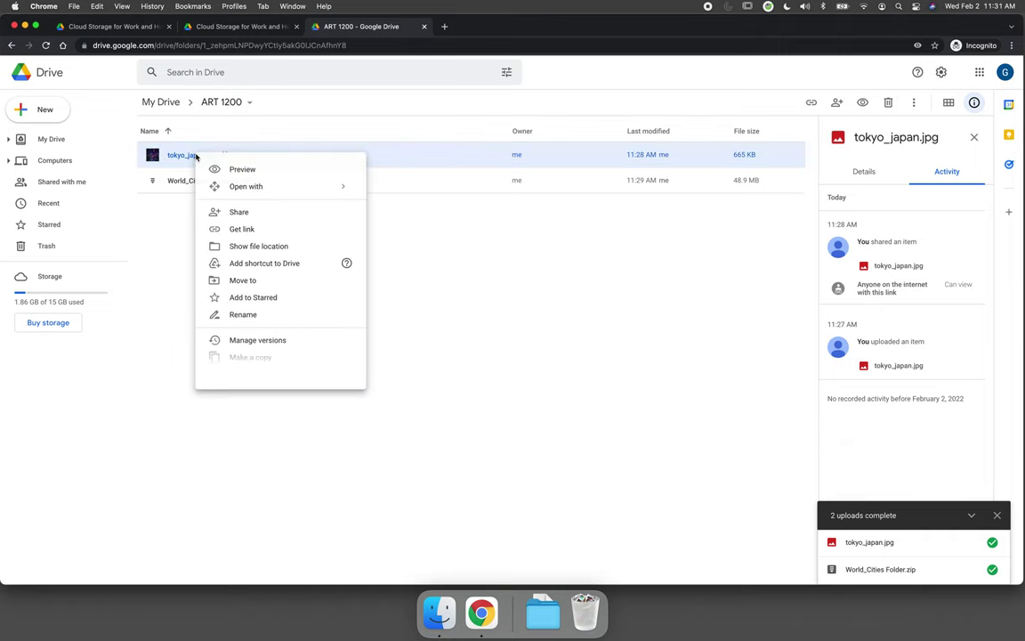
left_click(242, 171)
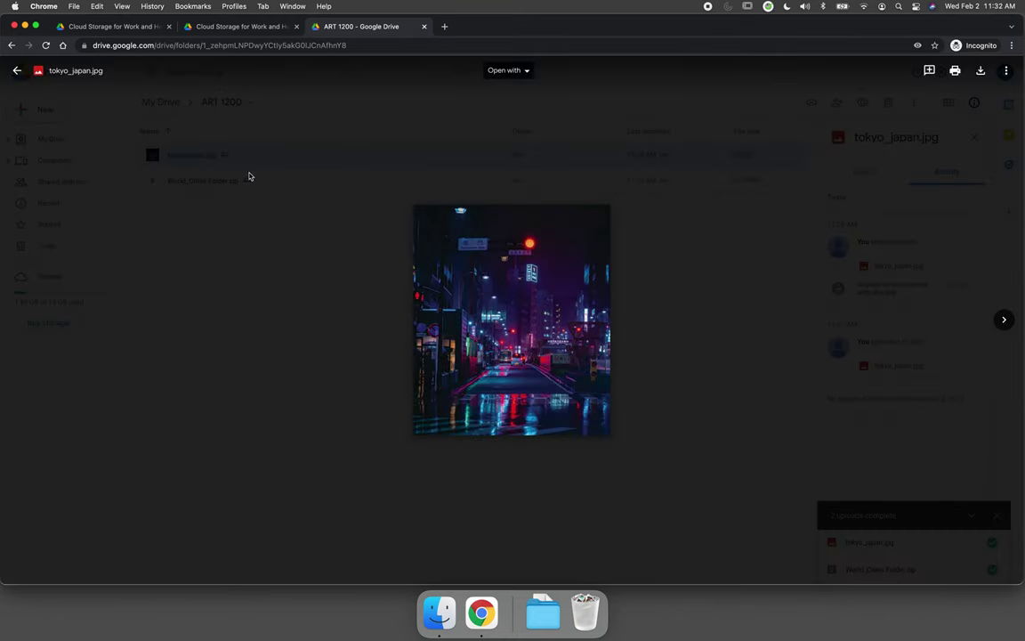
left_click(1005, 71)
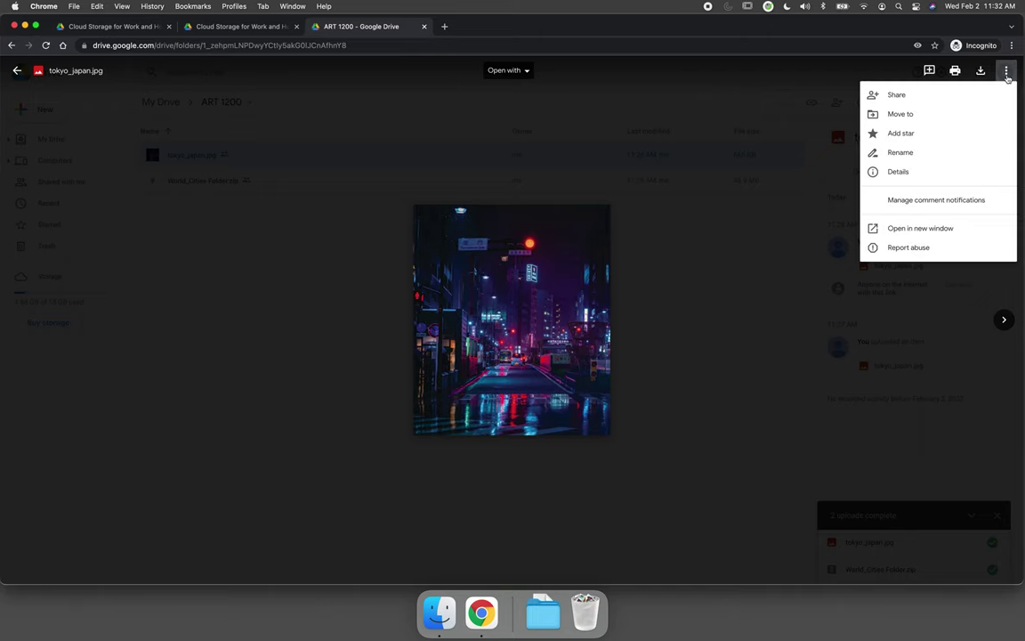
Step: Open tokyo_japan.jpg in its own tab and select its 640x480 iframe embed code
left_click(913, 230)
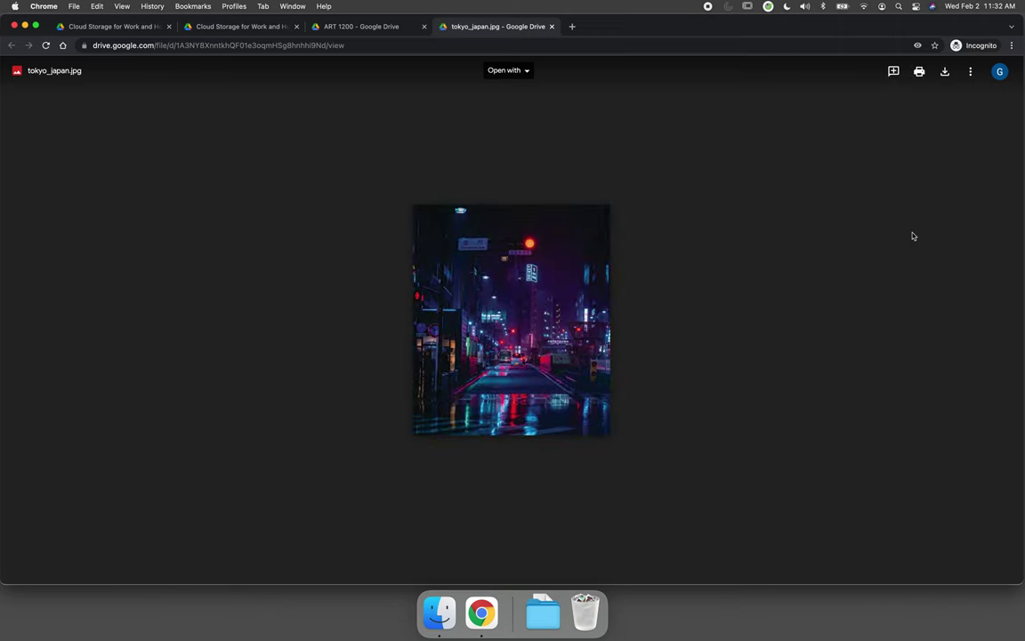
left_click(971, 74)
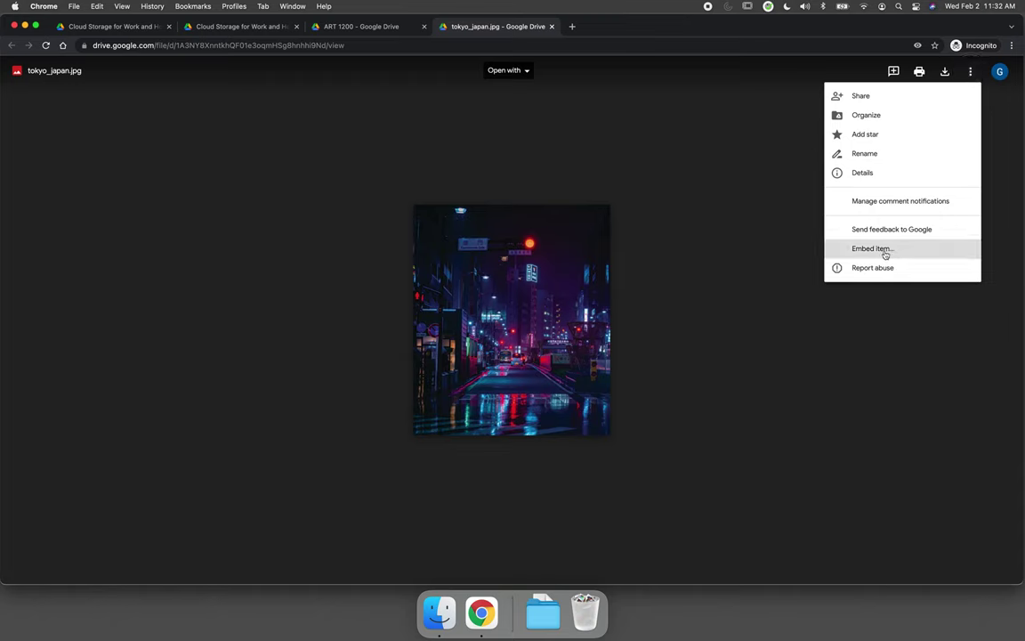
left_click(886, 253)
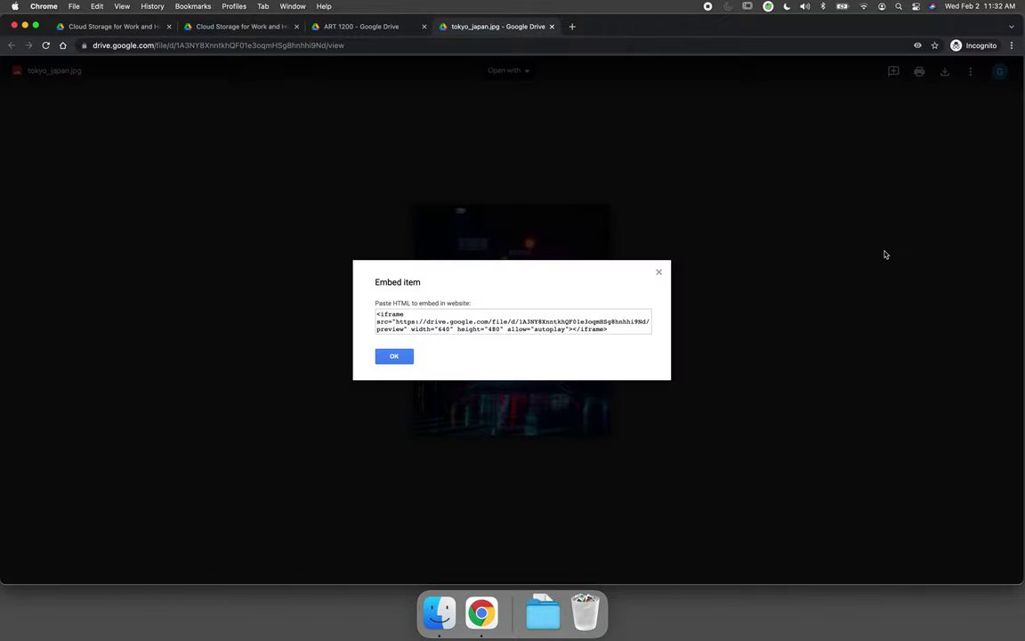
left_click(614, 323)
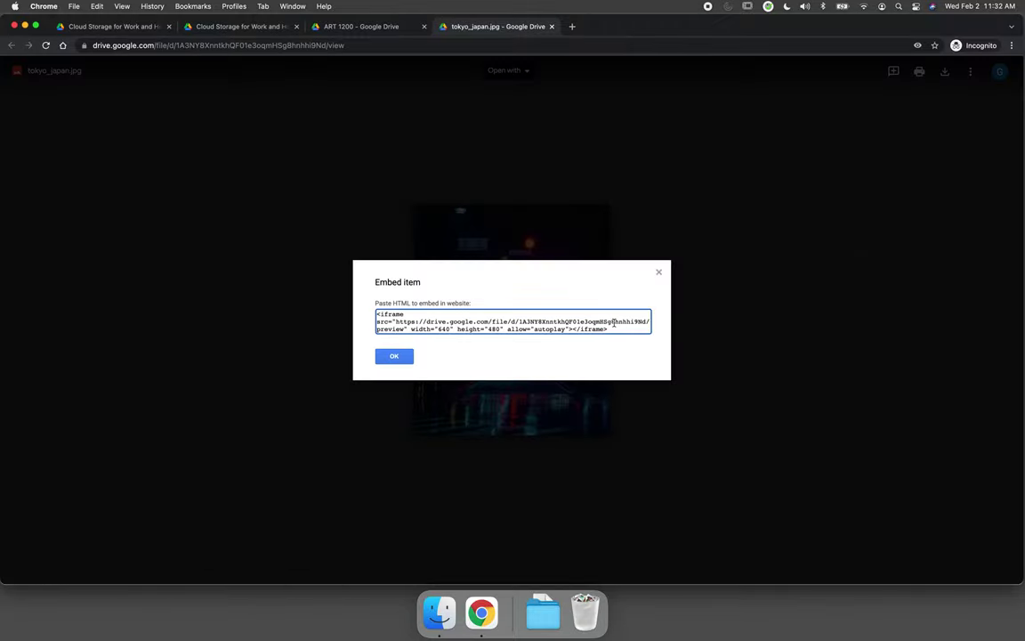
key("super+a")
key("super+c")
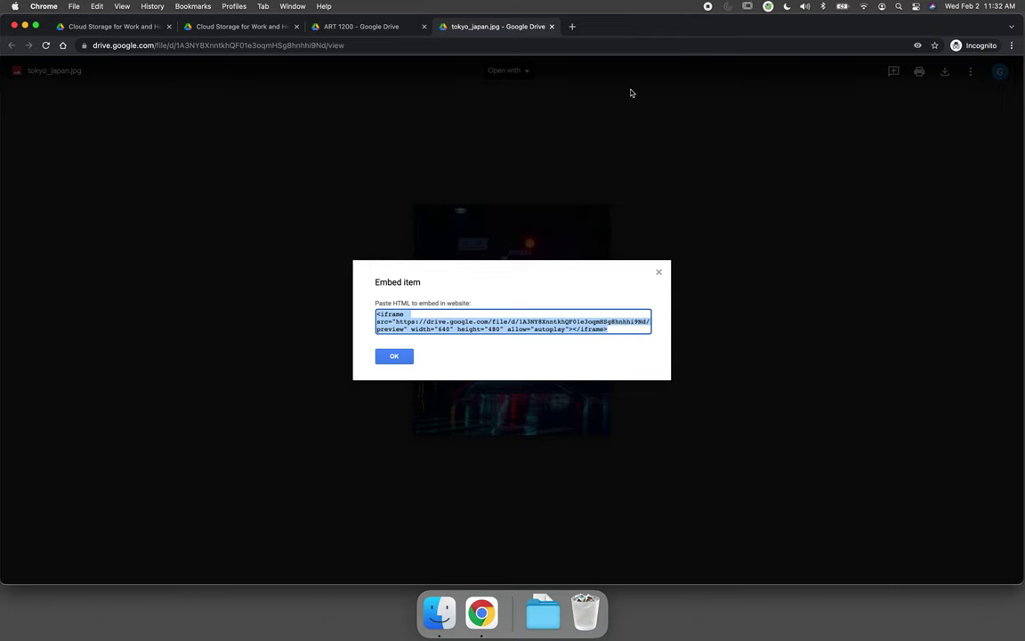
left_click(25, 25)
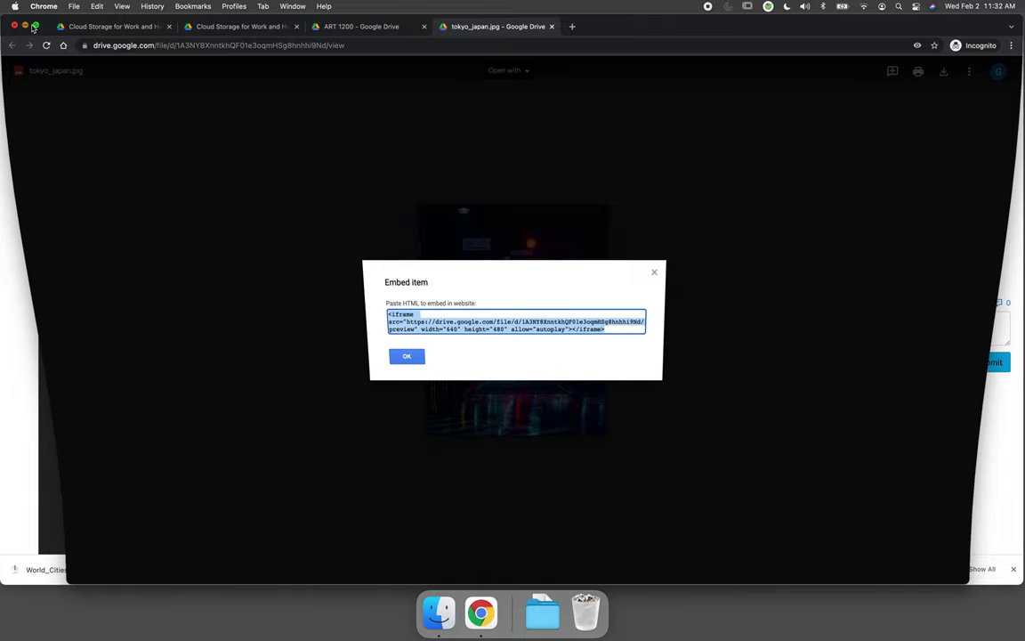
Step: Go to the Skills Practice discussion and start a new reply
left_click(348, 28)
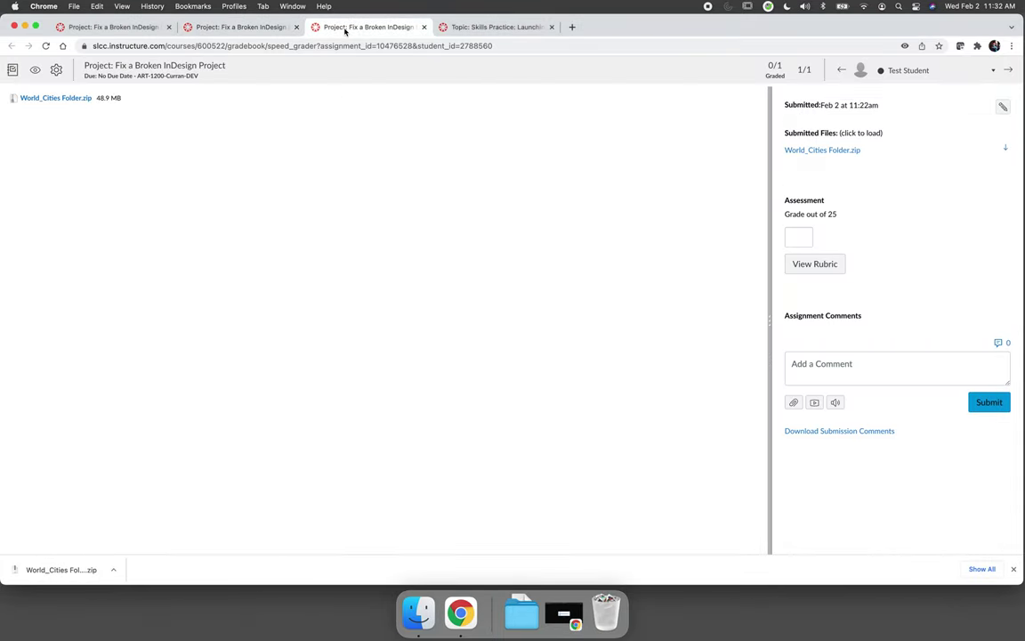
left_click(501, 27)
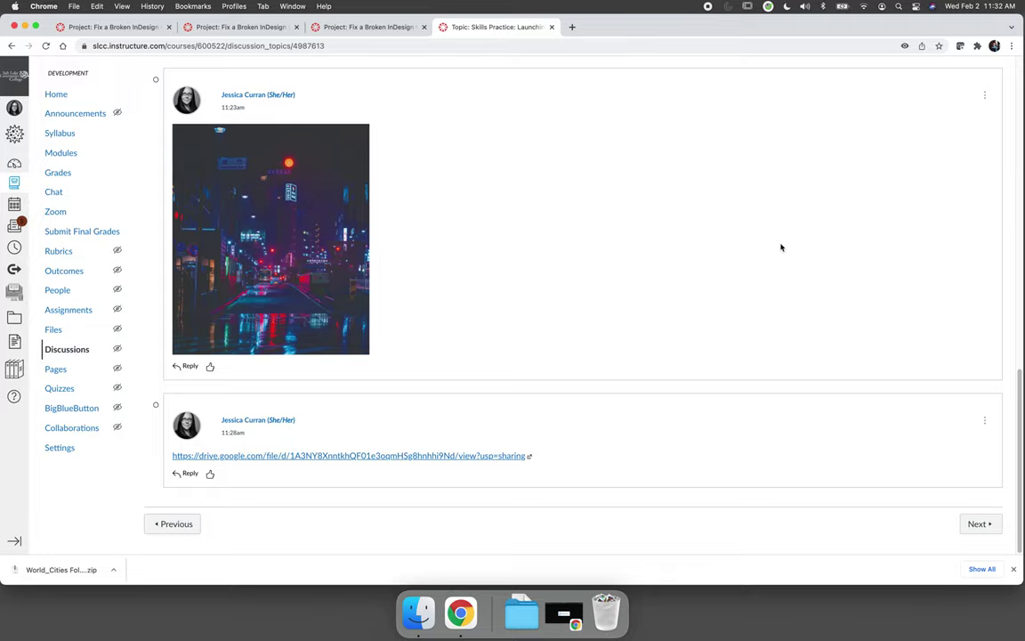
scroll(781, 249, "up", 15)
scroll(782, 256, "down", 10)
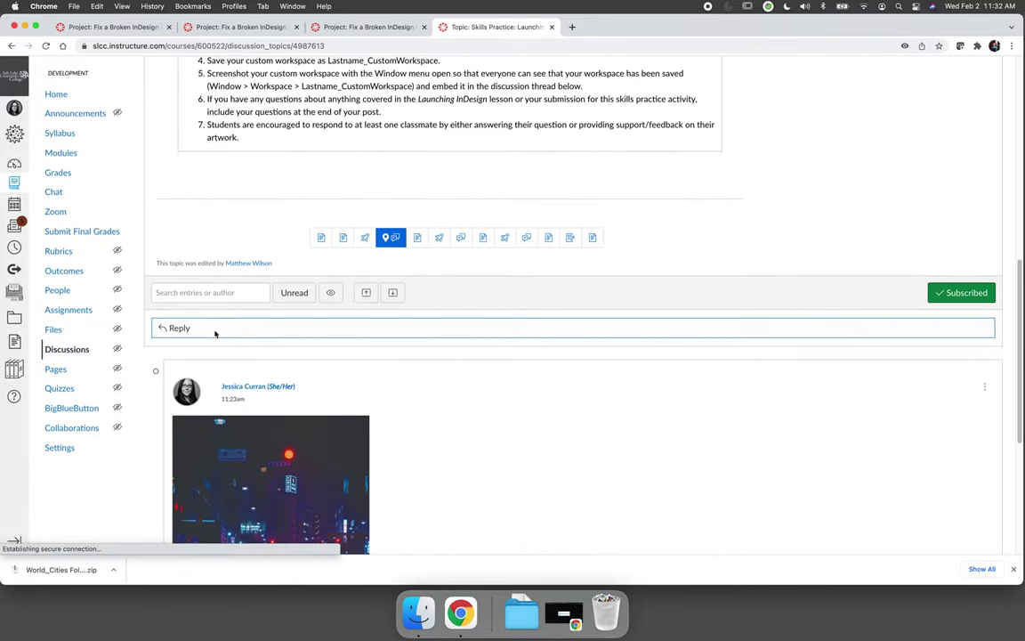
left_click(215, 333)
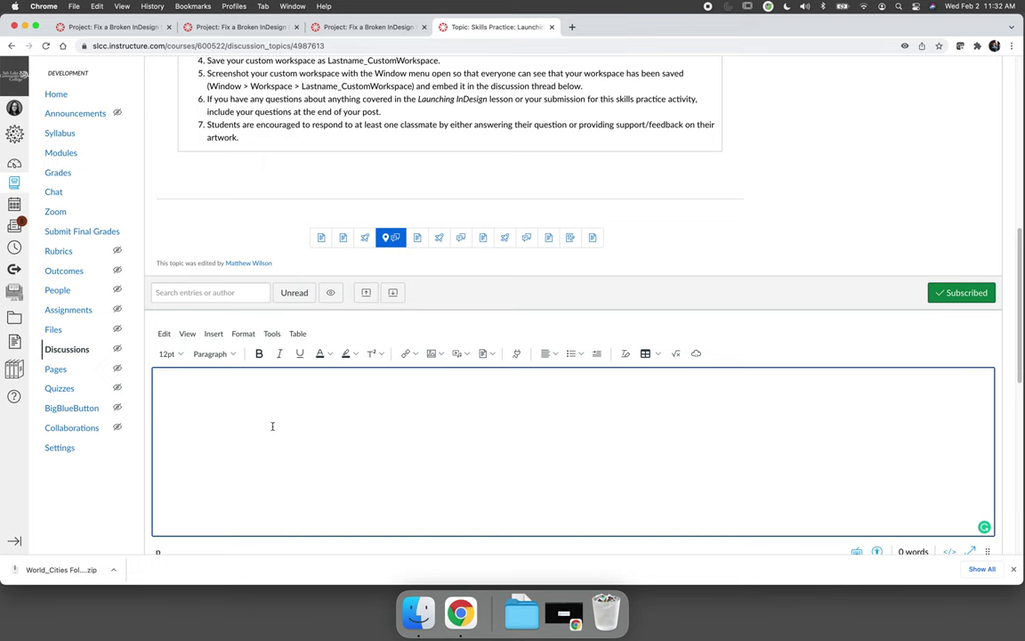
Step: Embed the copied Drive iframe code for tokyo_japan.jpg into the reply
left_click(215, 333)
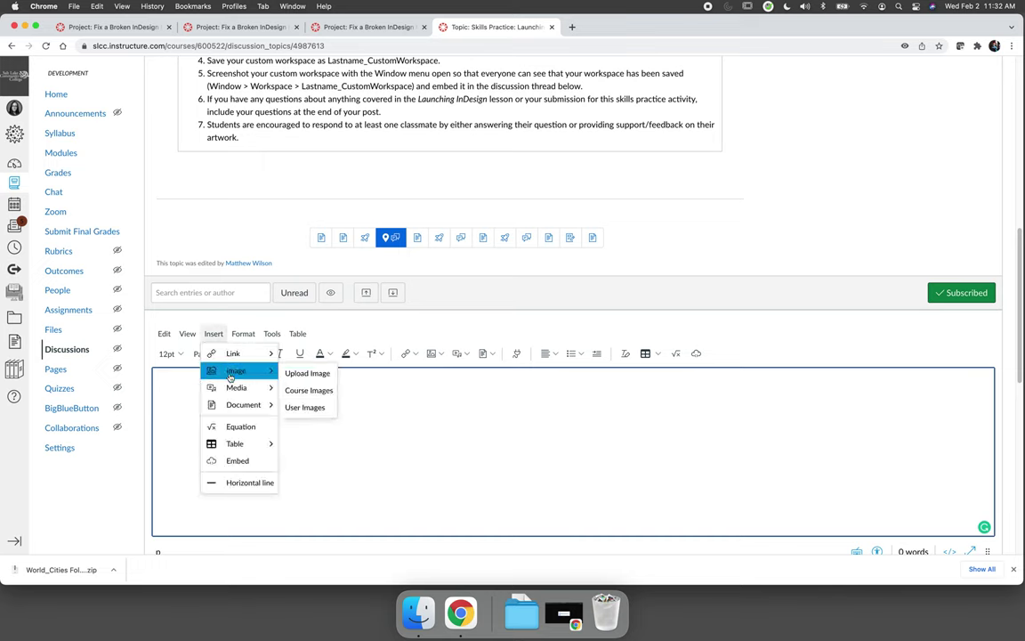
left_click(242, 462)
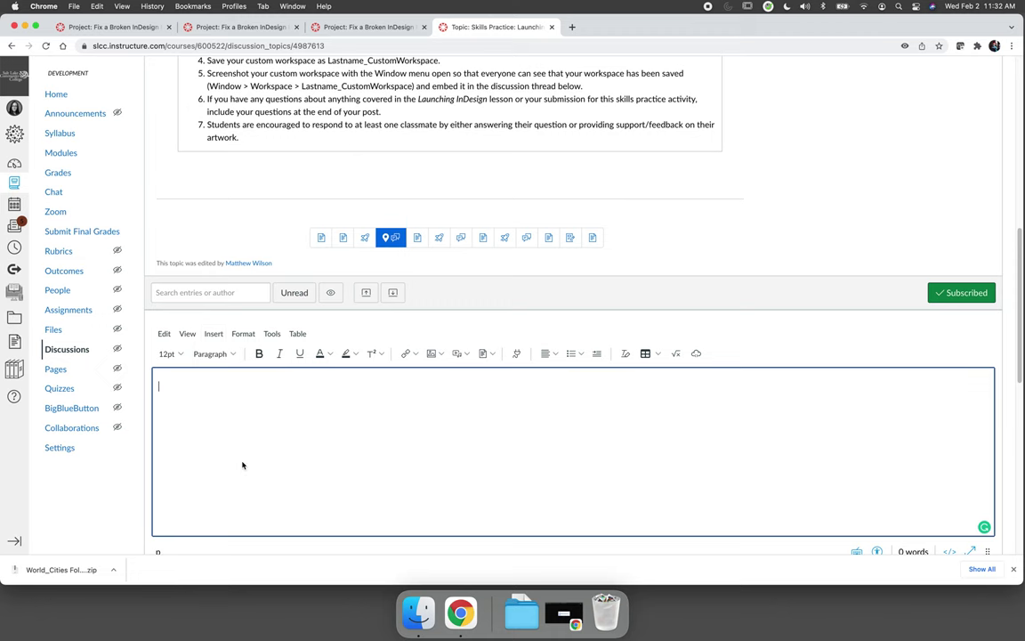
left_click(380, 318)
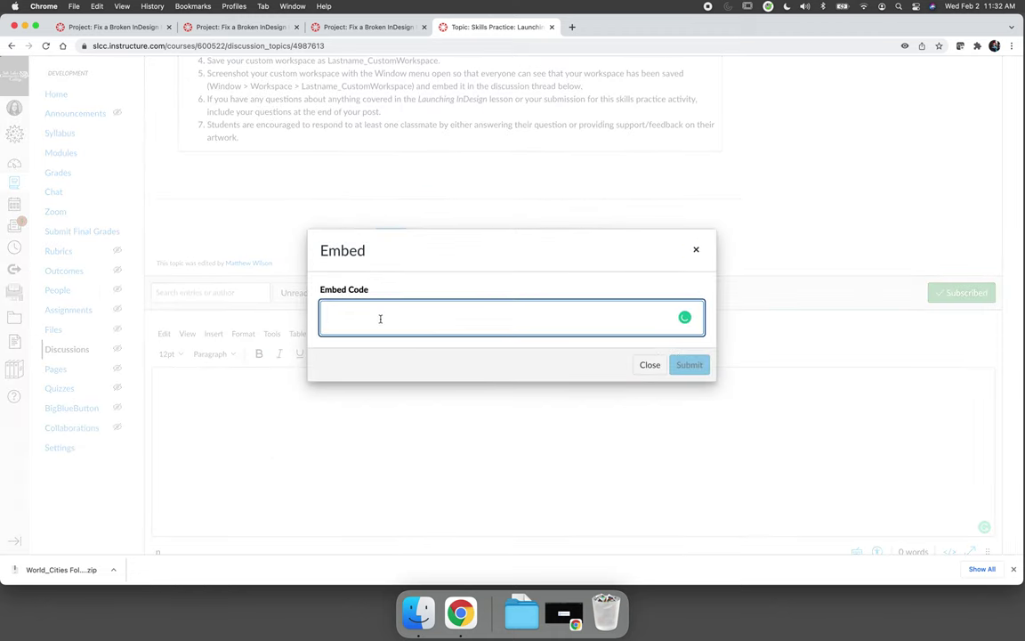
key("super+v")
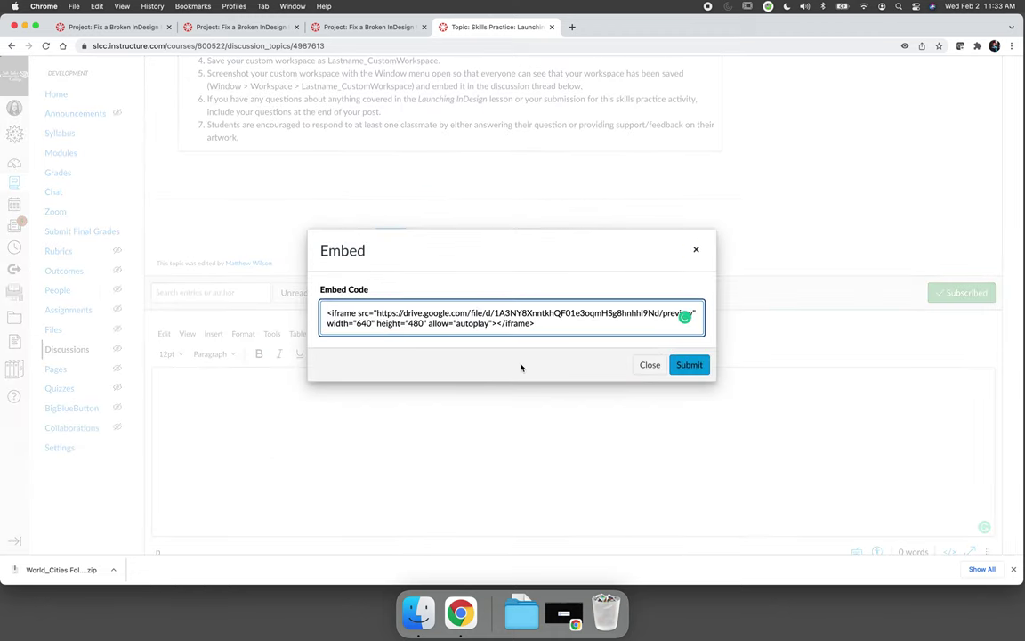
left_click(689, 365)
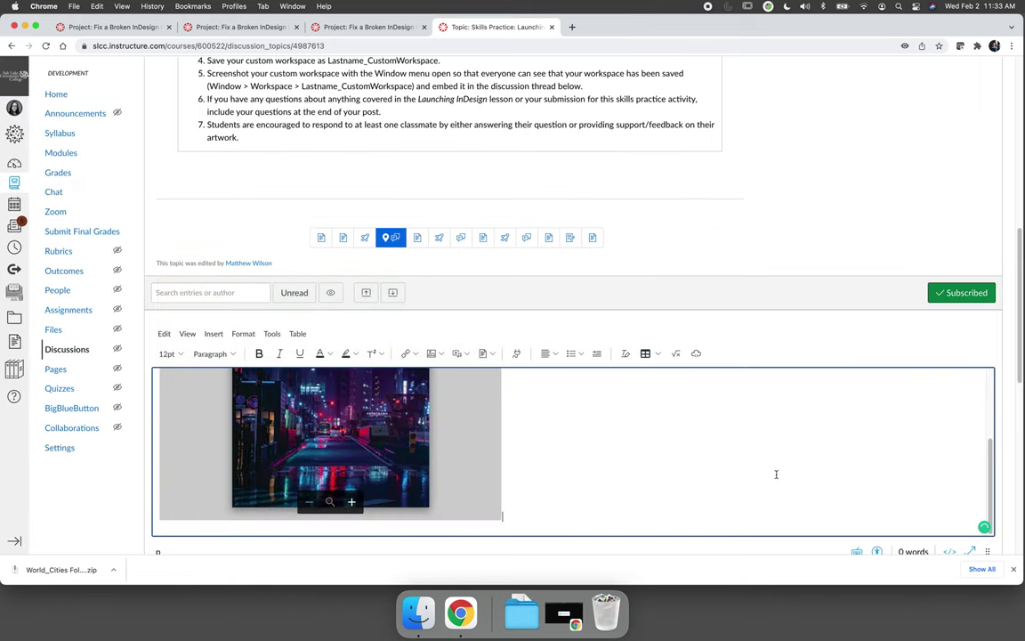
scroll(776, 474, "down", 3)
Step: Post the reply, then load the tokyo_japan.jpg Drive URL in an incognito window and close it
left_click(964, 440)
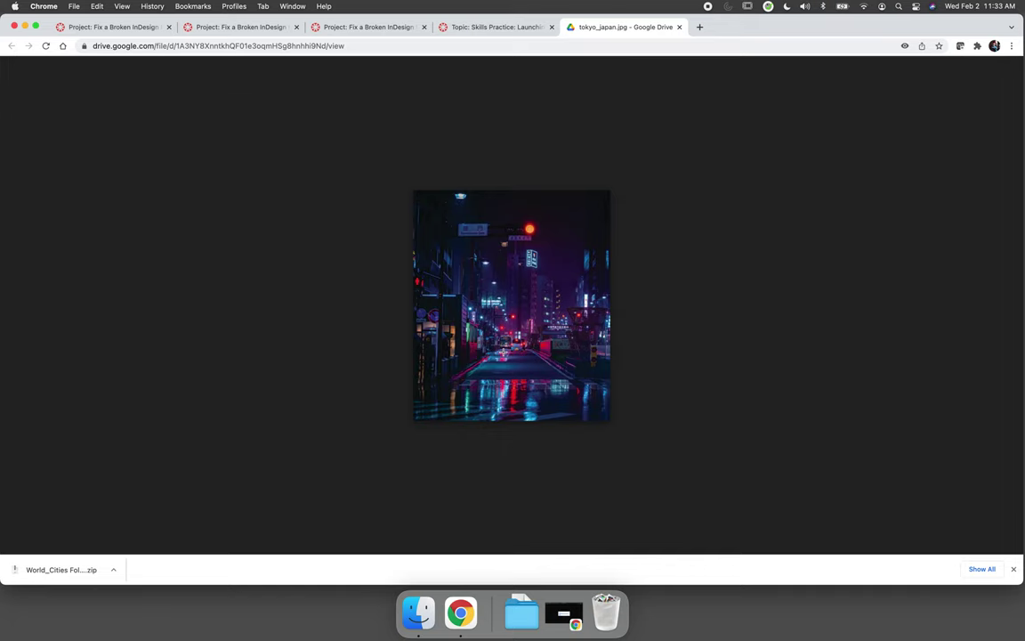
left_click(308, 47)
key("super+c")
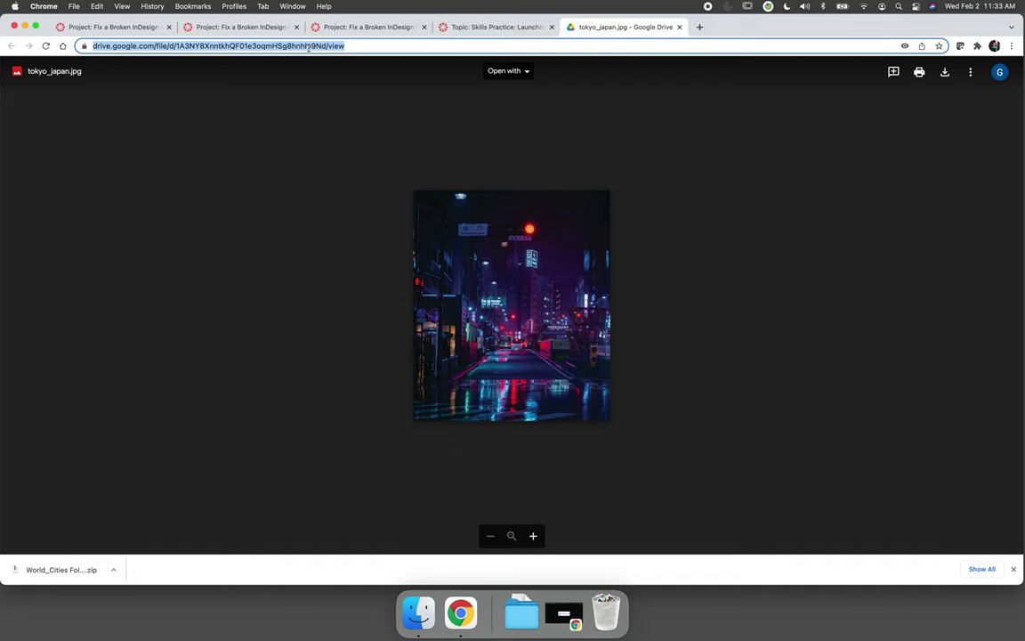
left_click(74, 6)
left_click(86, 47)
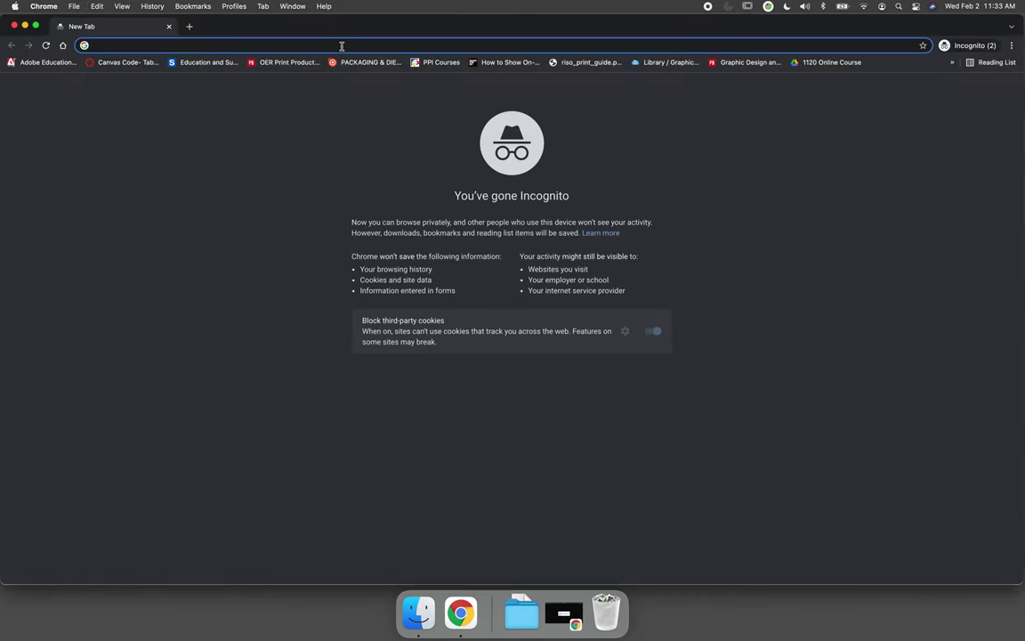
key("super+v")
key("Return")
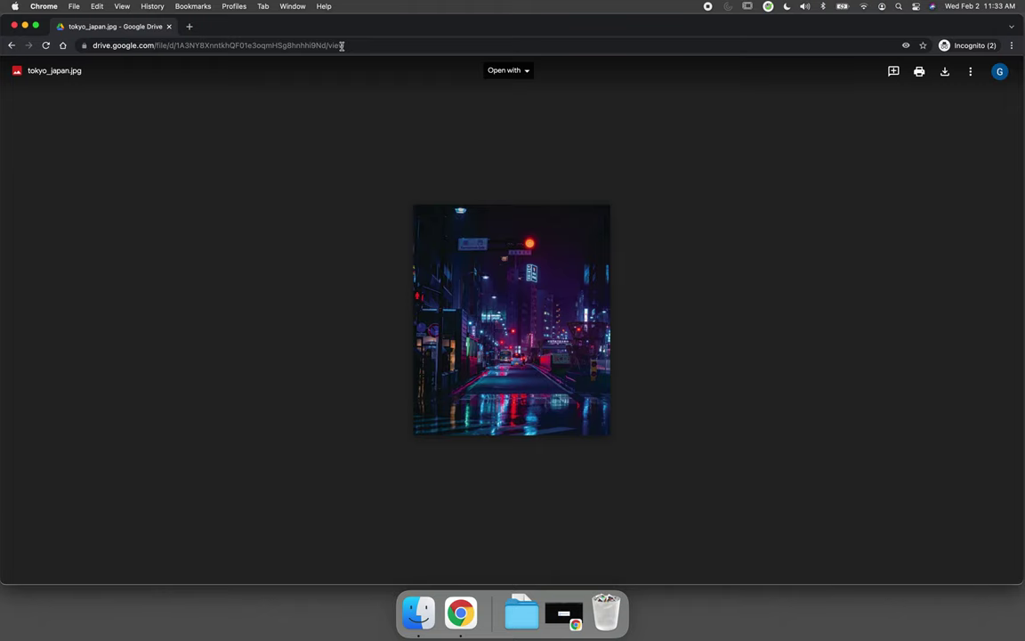
left_click(14, 27)
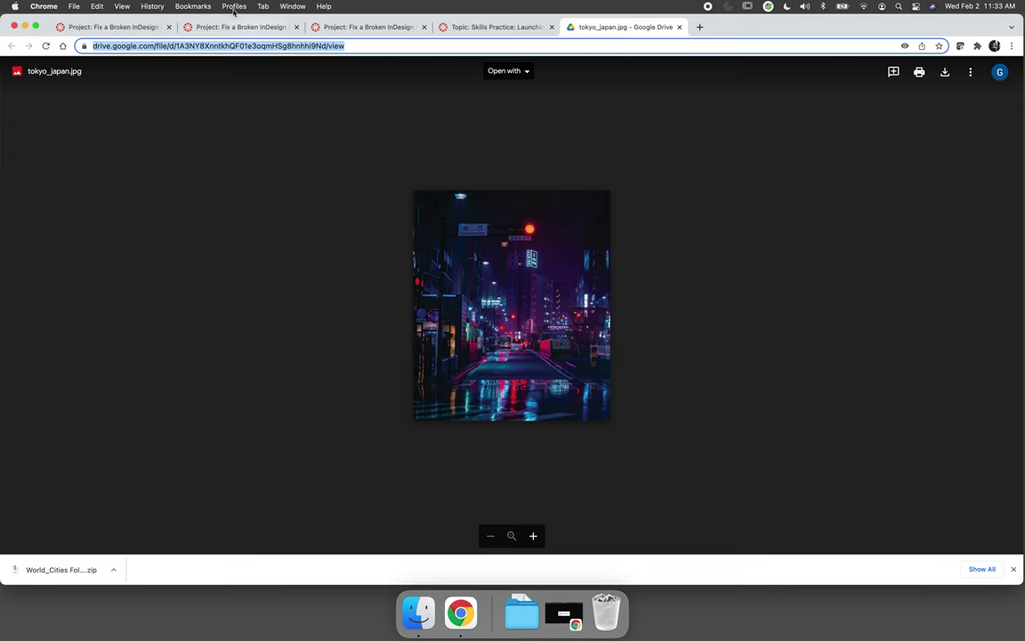
Step: View the posted 11:33am reply with the embedded Tokyo photo on the Skills Practice discussion
left_click(502, 27)
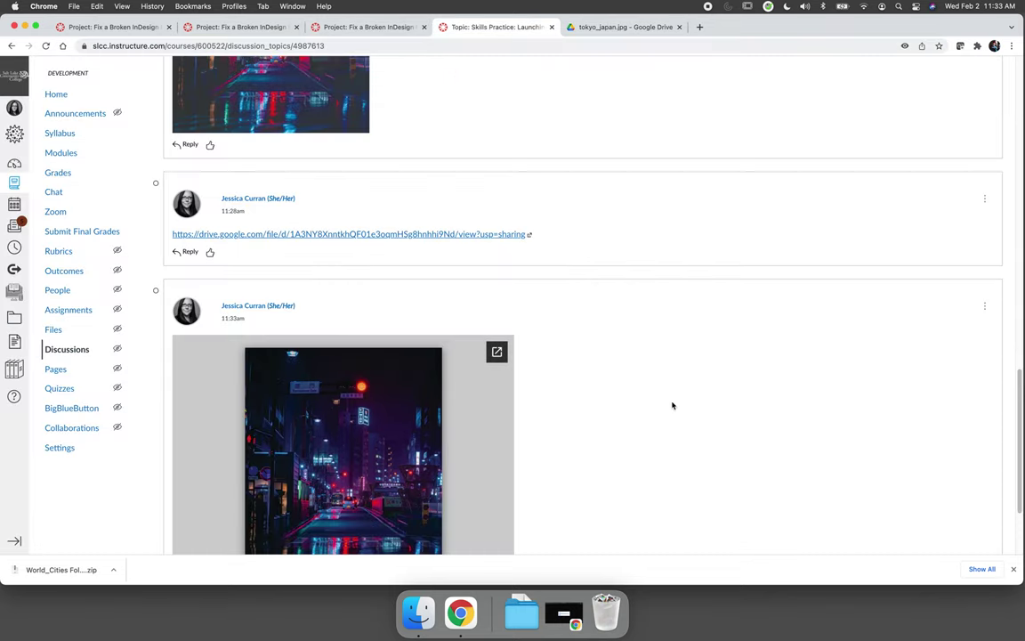